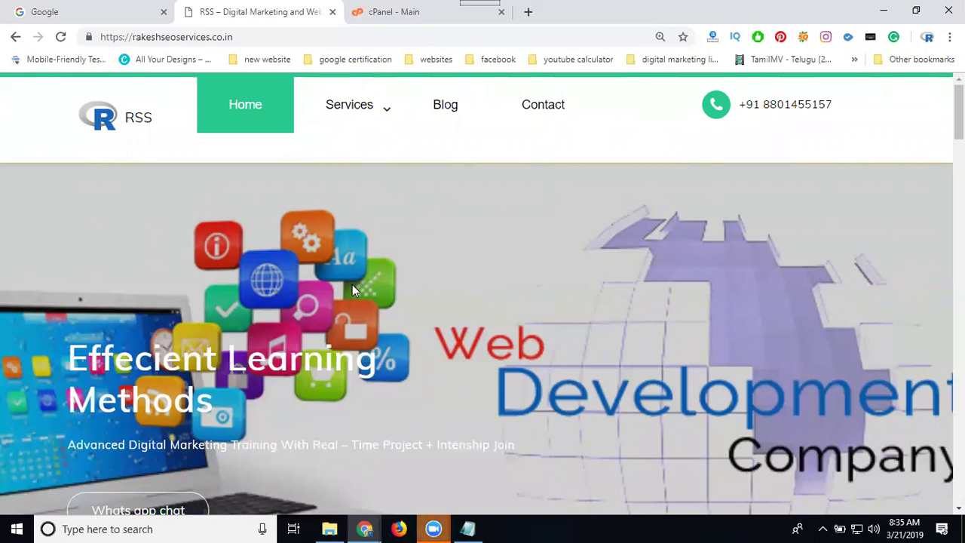
Go to the cPanel dashboard and scroll down to its Software section for SitePad Website Builder.
{"action": "mouse_move", "coordinate": [329, 125]}
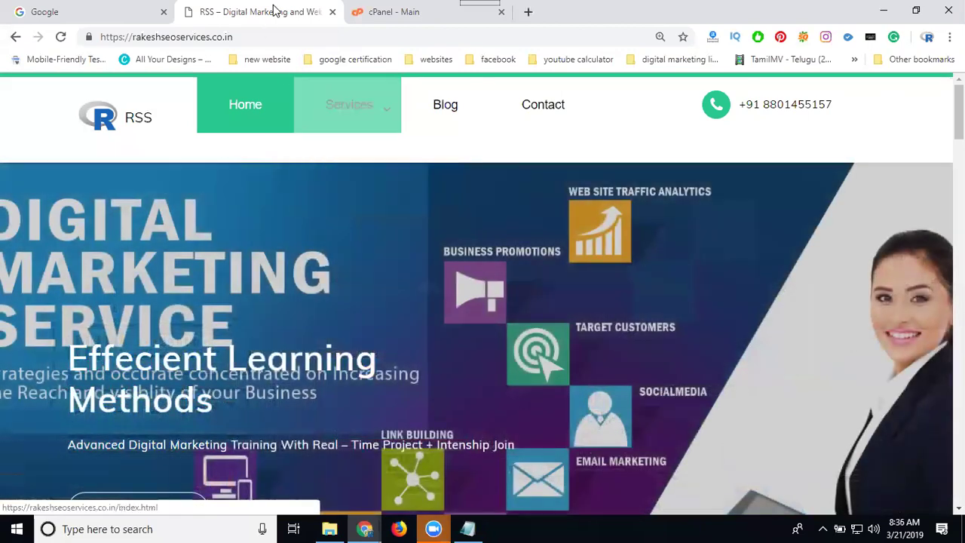
{"action": "left_click", "coordinate": [379, 12]}
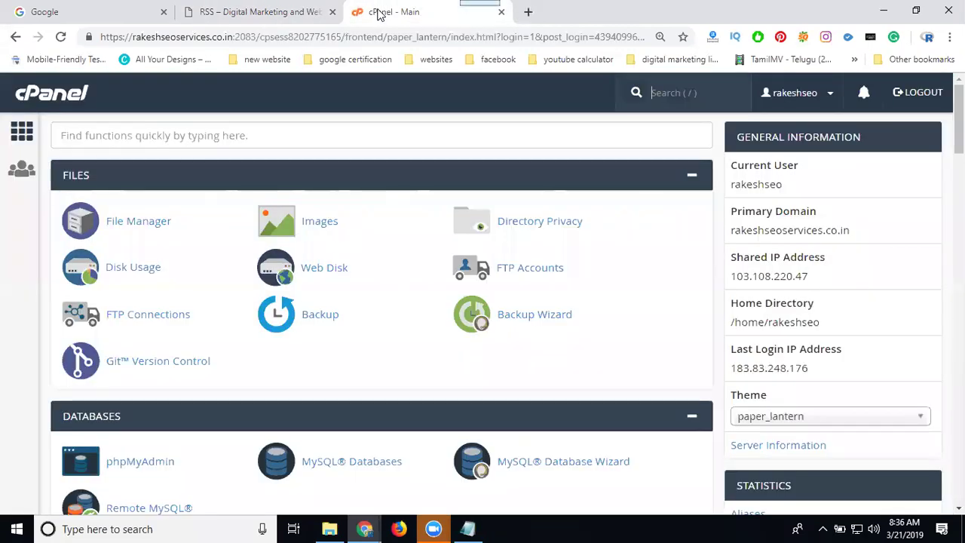
{"action": "scroll", "coordinate": [336, 233], "scroll_direction": "down", "scroll_amount": 1}
{"action": "scroll", "coordinate": [337, 233], "scroll_direction": "down", "scroll_amount": 20}
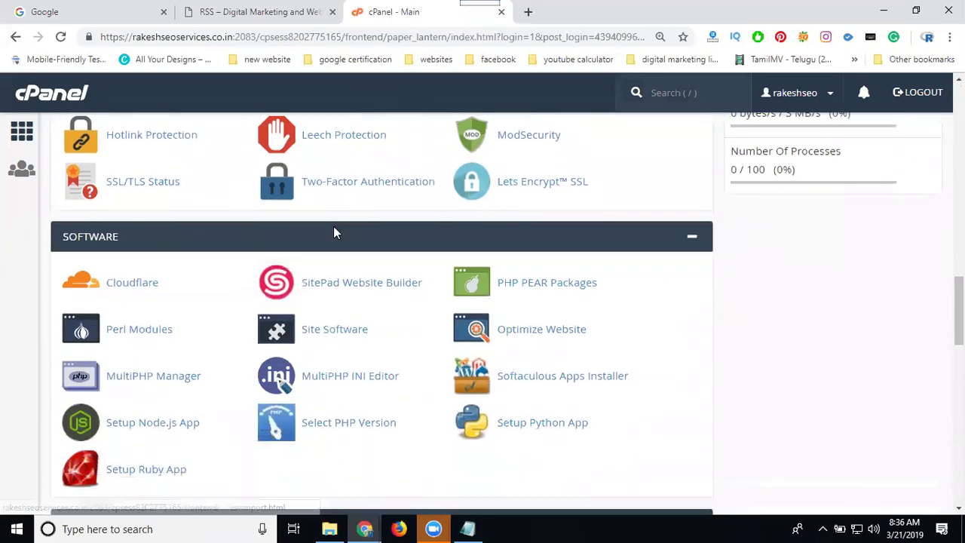
{"action": "scroll", "coordinate": [337, 233], "scroll_direction": "down", "scroll_amount": 10}
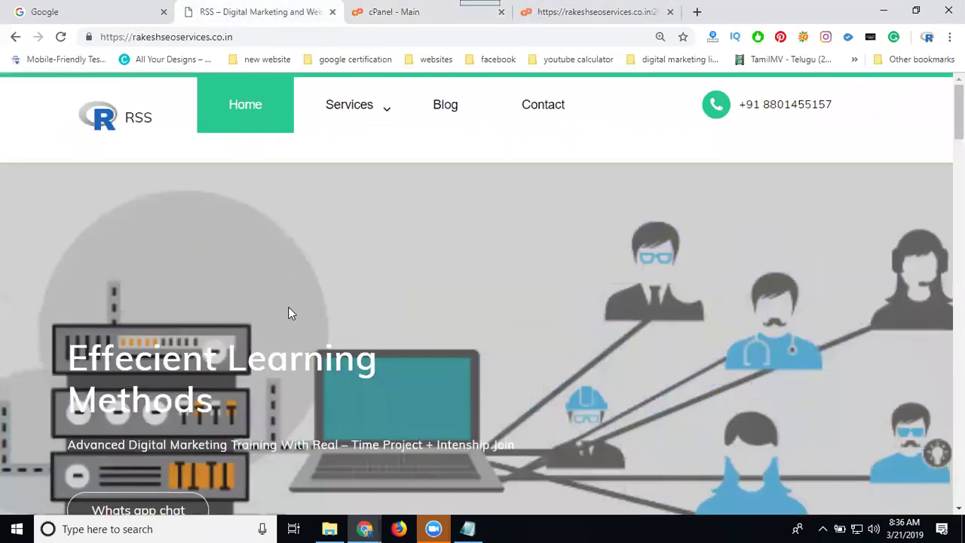
{"action": "scroll", "coordinate": [344, 200], "scroll_direction": "down", "scroll_amount": 8}
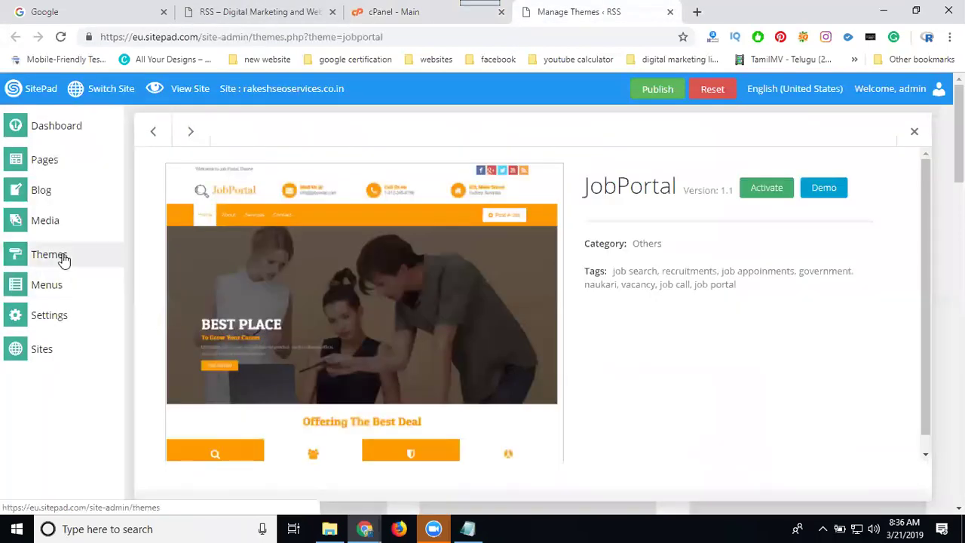
Open the full themes list, then the list of the site's pages.
{"action": "left_click", "coordinate": [63, 256]}
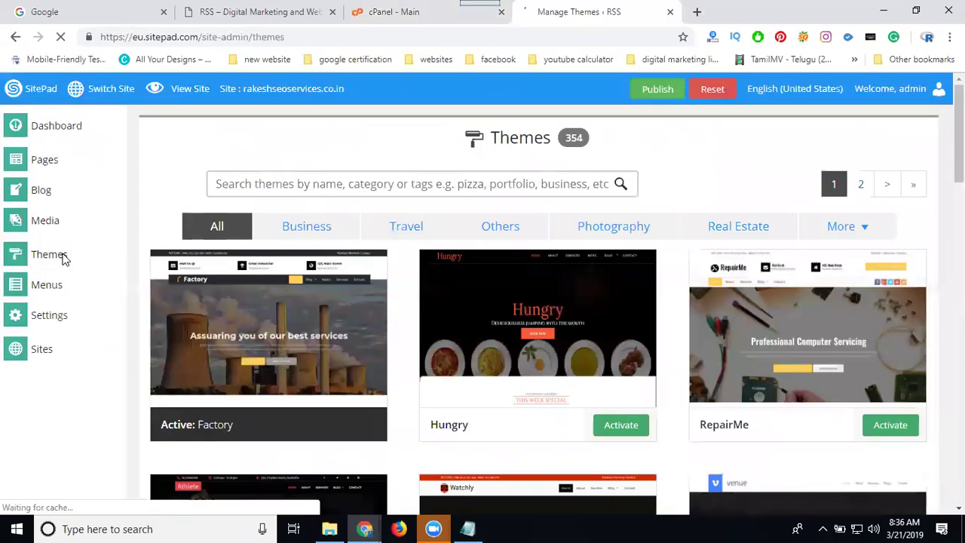
{"action": "scroll", "coordinate": [166, 173], "scroll_direction": "down", "scroll_amount": 2}
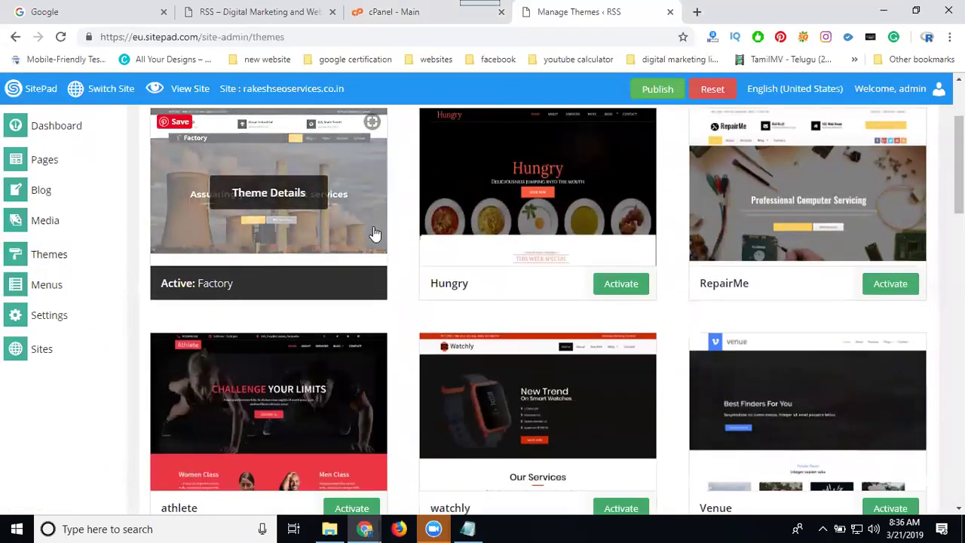
{"action": "scroll", "coordinate": [362, 240], "scroll_direction": "up", "scroll_amount": 2}
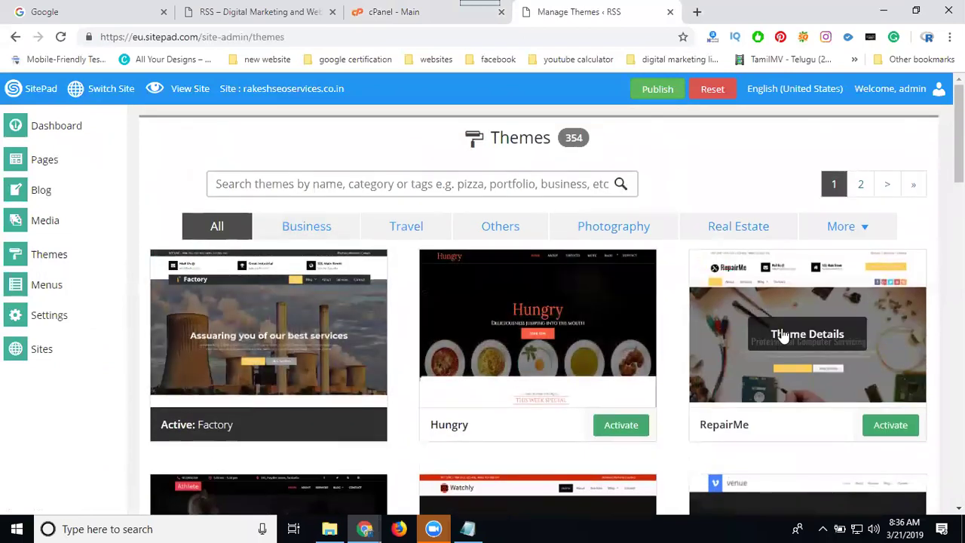
{"action": "mouse_move", "coordinate": [57, 169]}
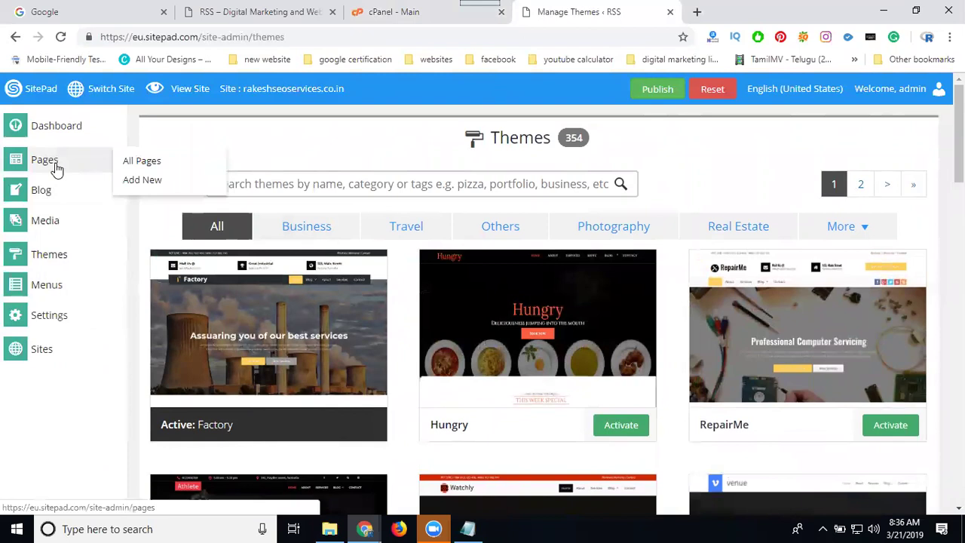
{"action": "left_click", "coordinate": [57, 168]}
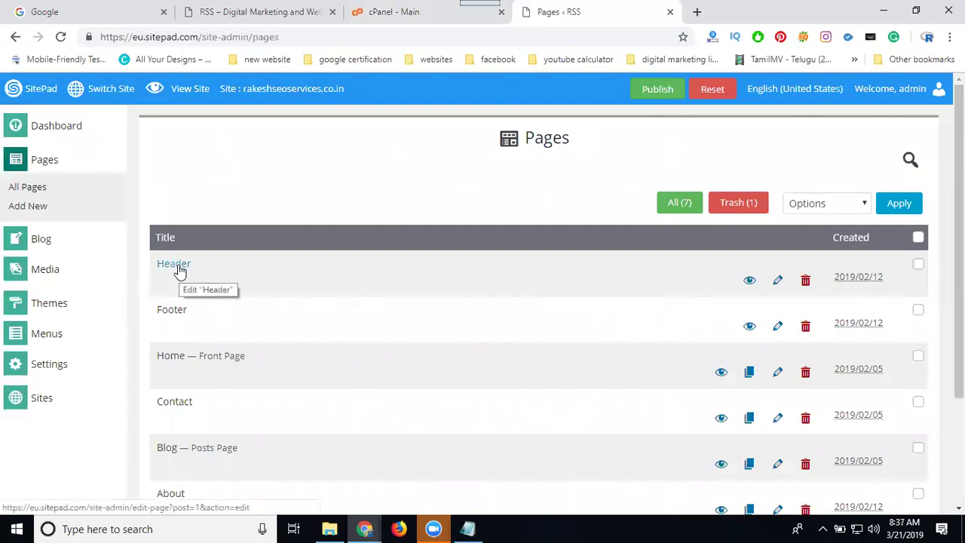
{"action": "scroll", "coordinate": [172, 318], "scroll_direction": "down", "scroll_amount": 2}
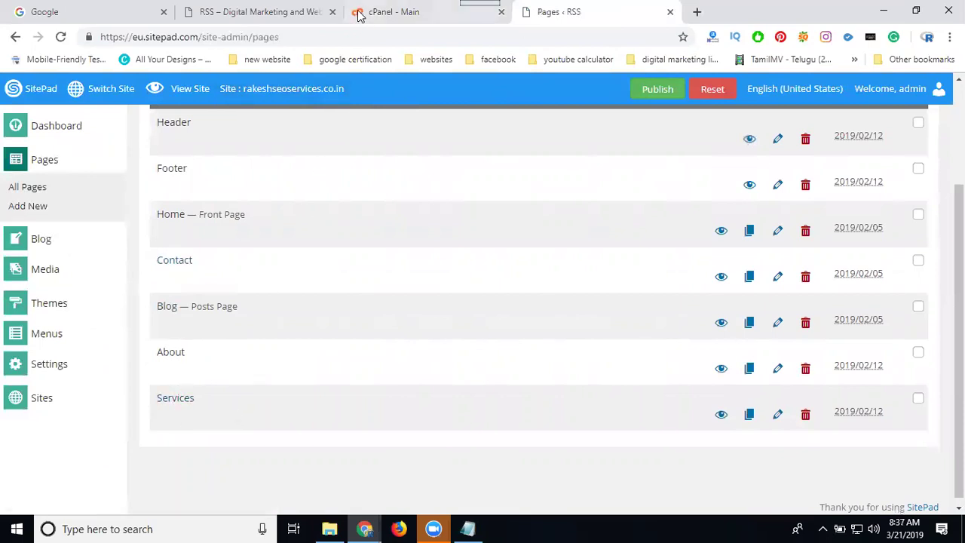
Check the live RSS website, then return to SitePad's Menus editor.
{"action": "left_click", "coordinate": [263, 13]}
{"action": "scroll", "coordinate": [334, 158], "scroll_direction": "up", "scroll_amount": 5}
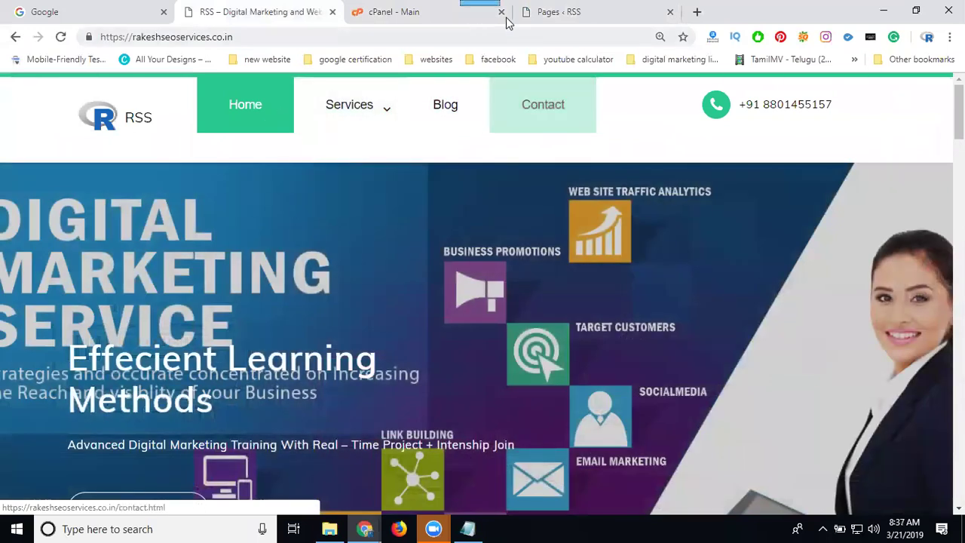
{"action": "left_click", "coordinate": [550, 12]}
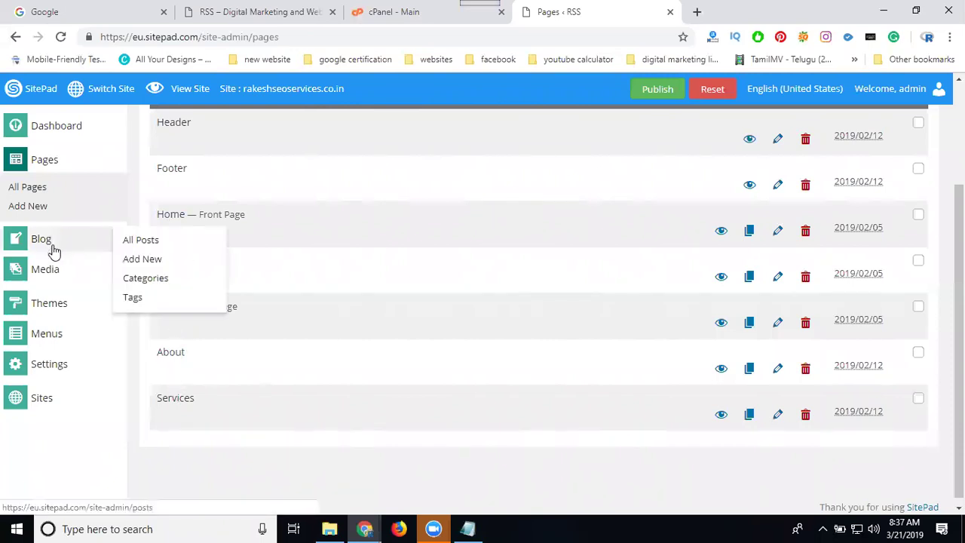
{"action": "left_click", "coordinate": [55, 337]}
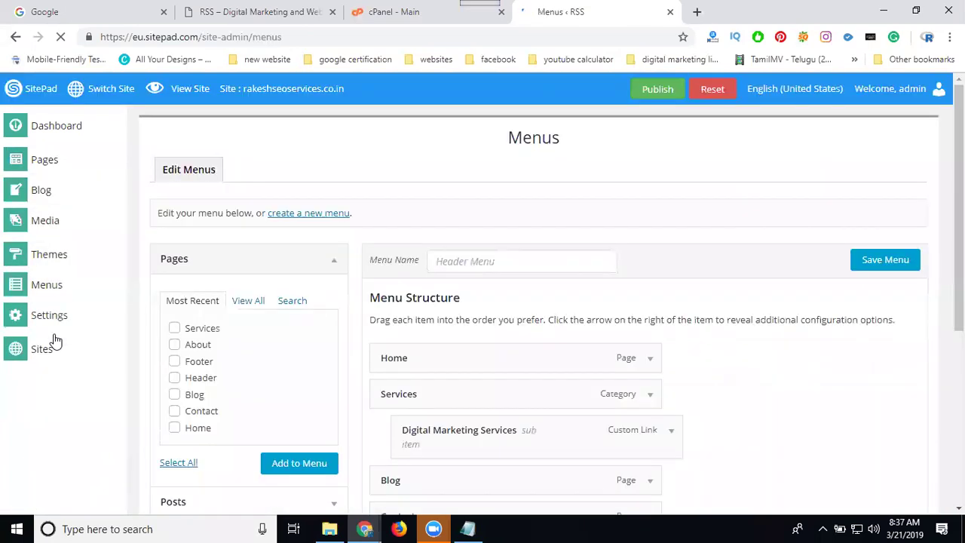
Expand the About item in the Header Menu and look through its settings.
{"action": "scroll", "coordinate": [543, 194], "scroll_direction": "down", "scroll_amount": 1}
{"action": "scroll", "coordinate": [619, 265], "scroll_direction": "down", "scroll_amount": 4}
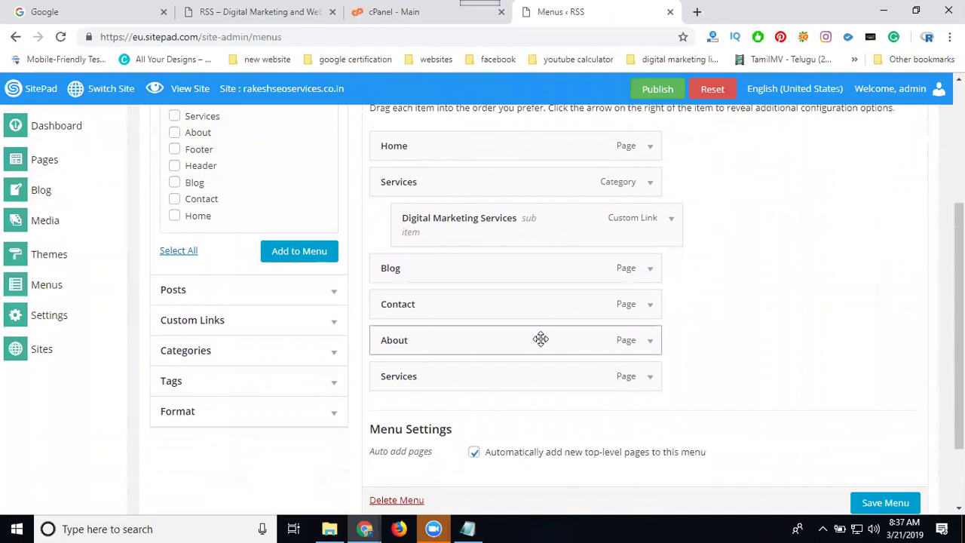
{"action": "left_click", "coordinate": [649, 342]}
{"action": "scroll", "coordinate": [559, 373], "scroll_direction": "down", "scroll_amount": 4}
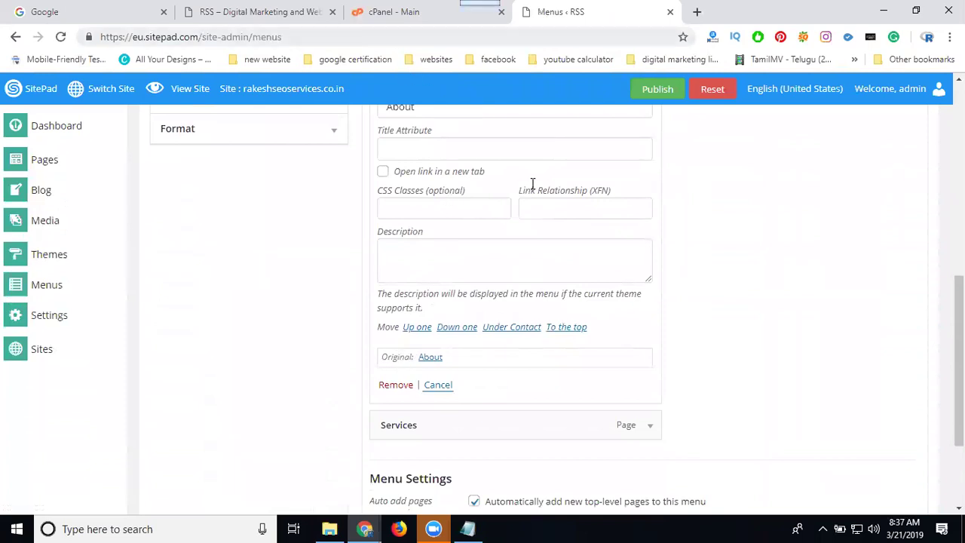
{"action": "scroll", "coordinate": [683, 256], "scroll_direction": "up", "scroll_amount": 4}
{"action": "scroll", "coordinate": [771, 294], "scroll_direction": "up", "scroll_amount": 3}
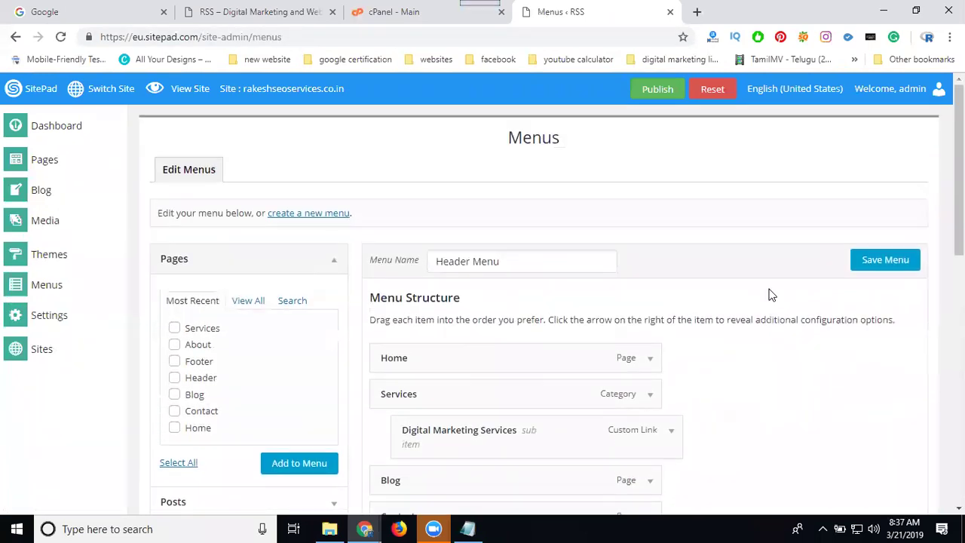
Return to the dashboard and page through the recently added themes.
{"action": "left_click", "coordinate": [65, 129]}
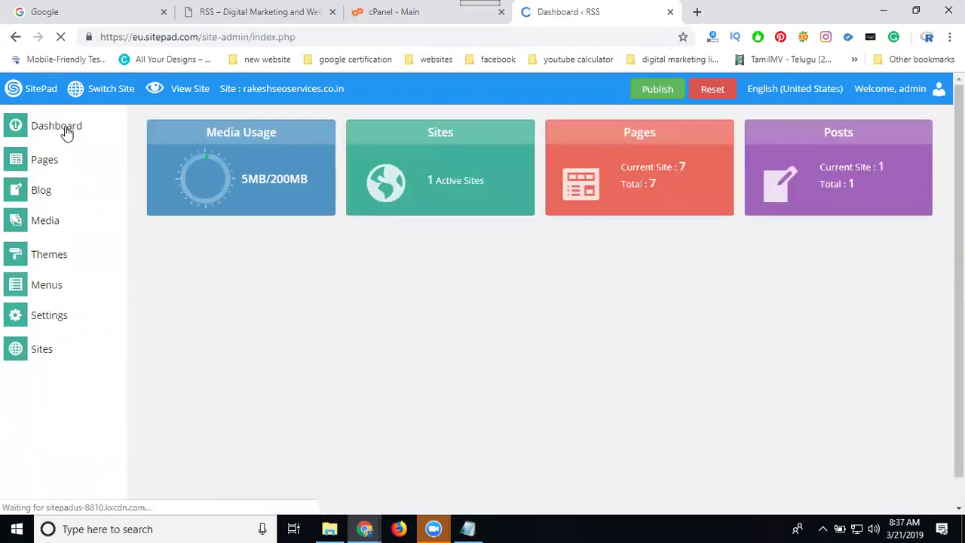
{"action": "scroll", "coordinate": [290, 209], "scroll_direction": "down", "scroll_amount": 1}
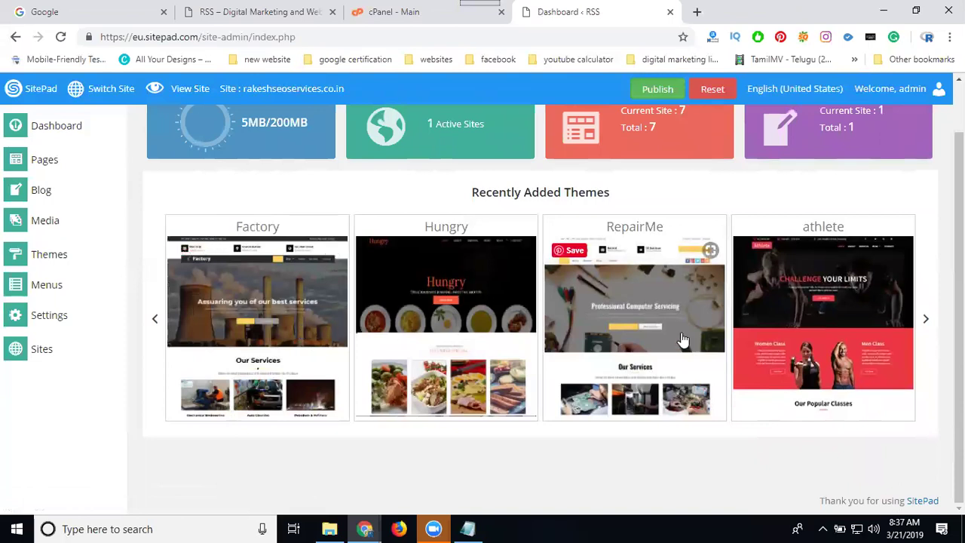
{"action": "left_click", "coordinate": [926, 320]}
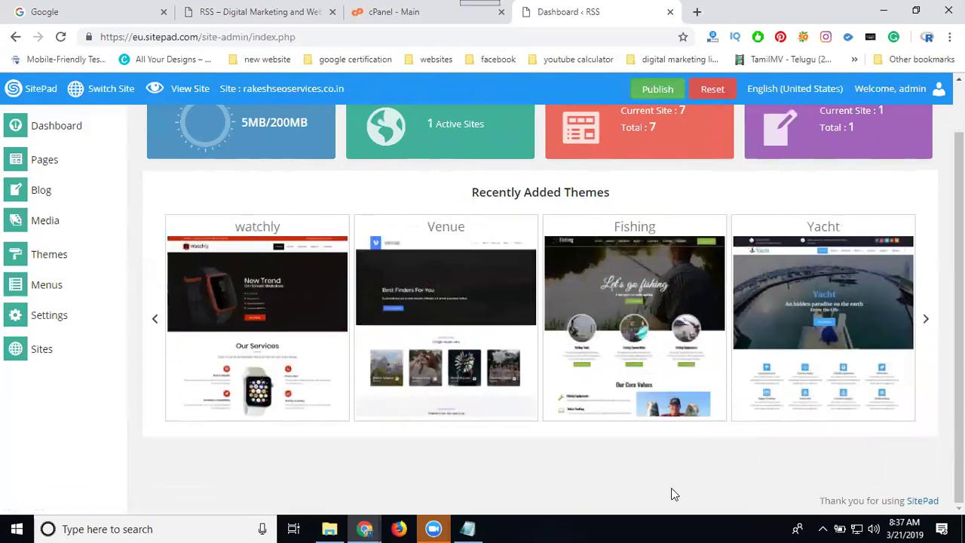
Review the RSS site's details from the Sites list, then go back to the dashboard.
{"action": "mouse_move", "coordinate": [40, 228]}
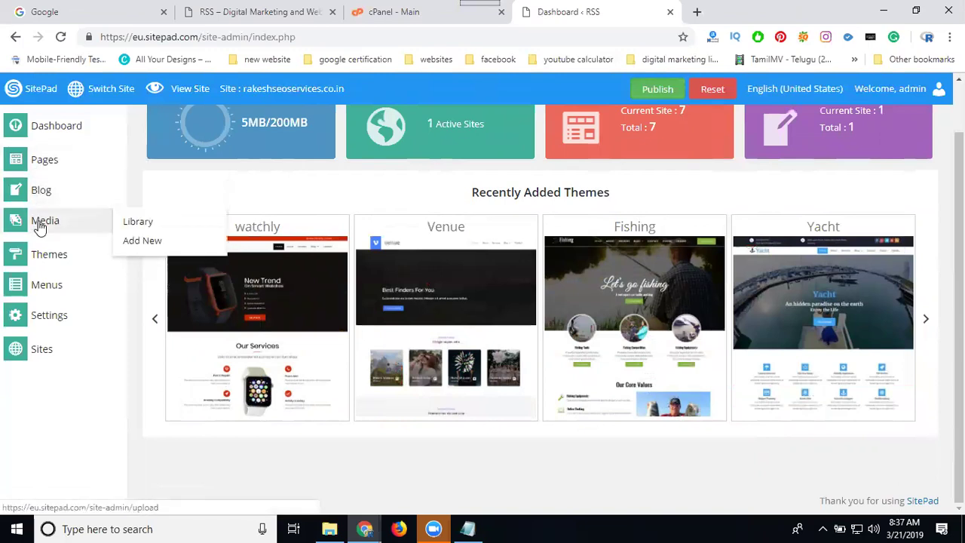
{"action": "mouse_move", "coordinate": [52, 353]}
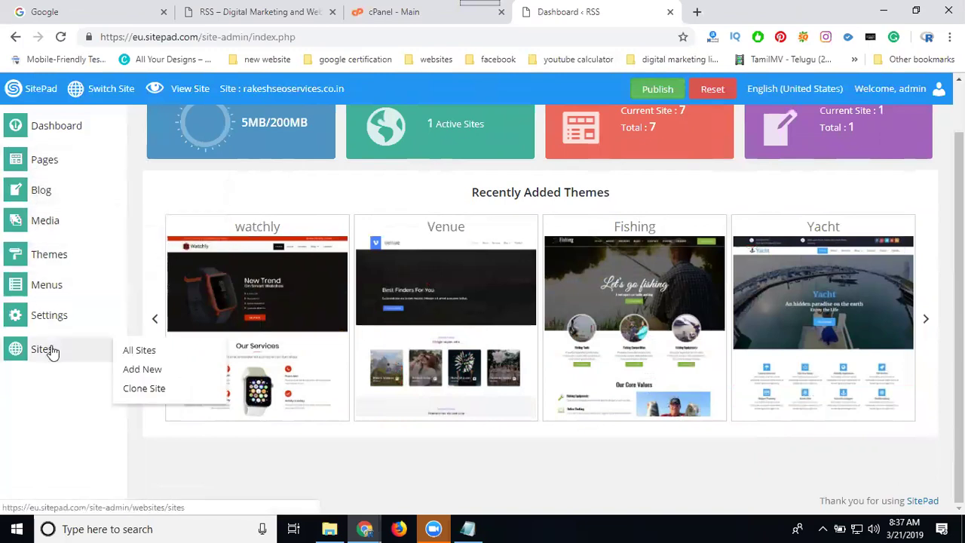
{"action": "left_click", "coordinate": [50, 351]}
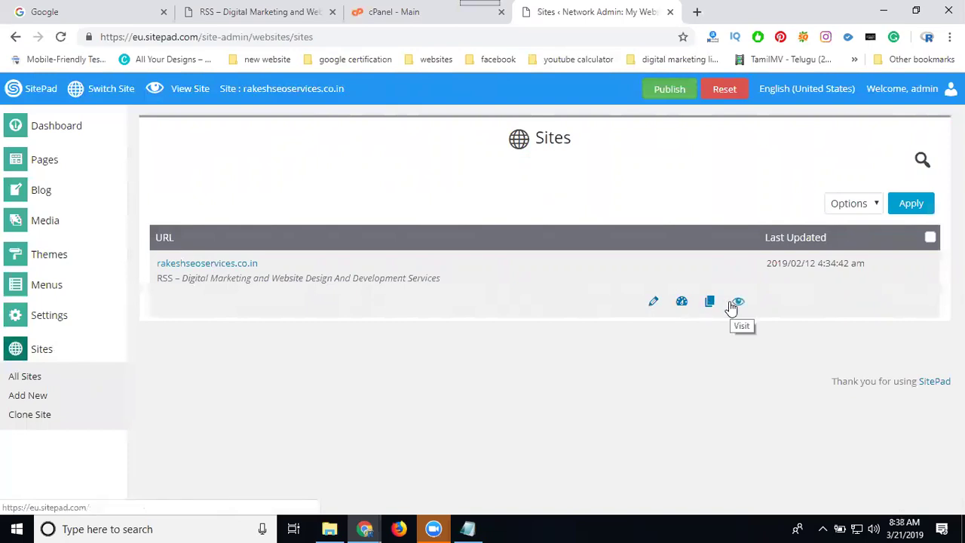
{"action": "left_click", "coordinate": [653, 305]}
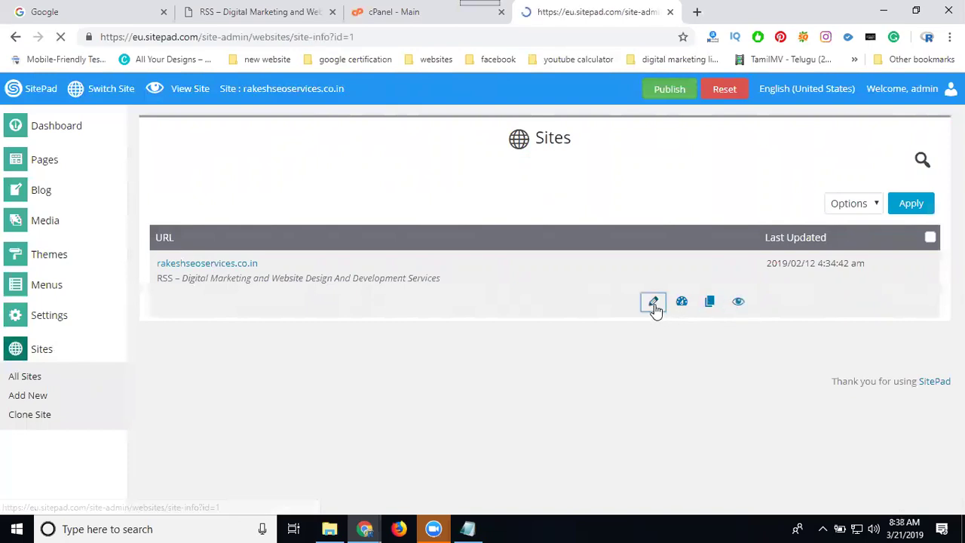
{"action": "scroll", "coordinate": [795, 305], "scroll_direction": "down", "scroll_amount": 1}
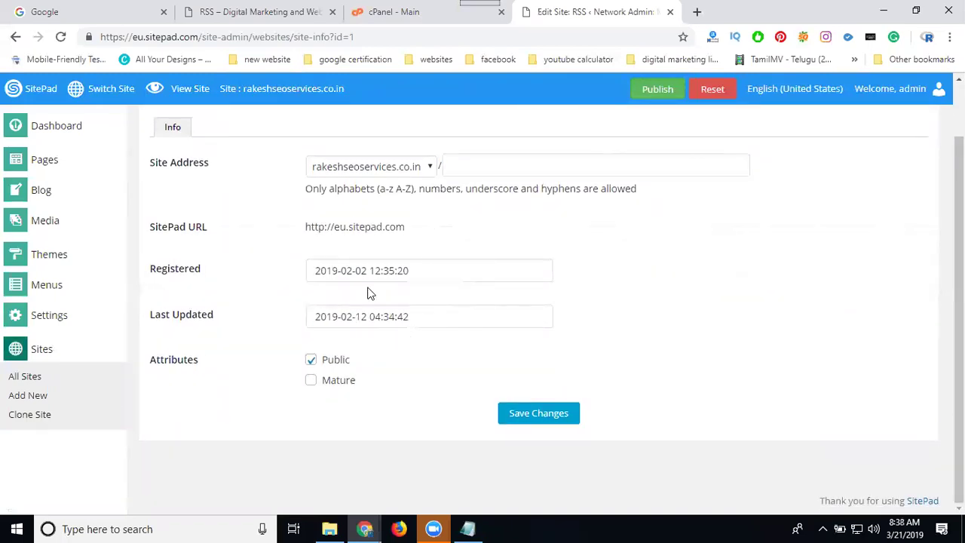
{"action": "scroll", "coordinate": [369, 221], "scroll_direction": "up", "scroll_amount": 1}
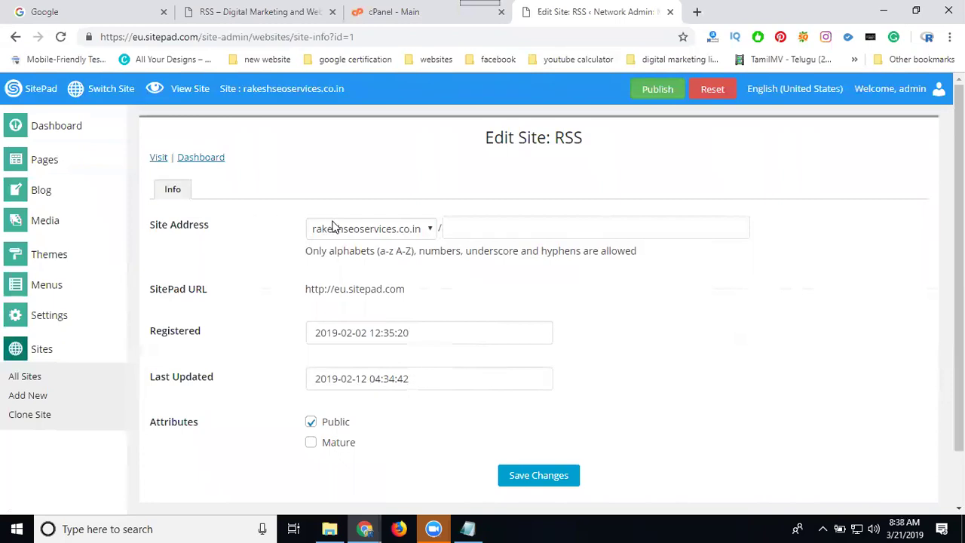
{"action": "left_click", "coordinate": [217, 163]}
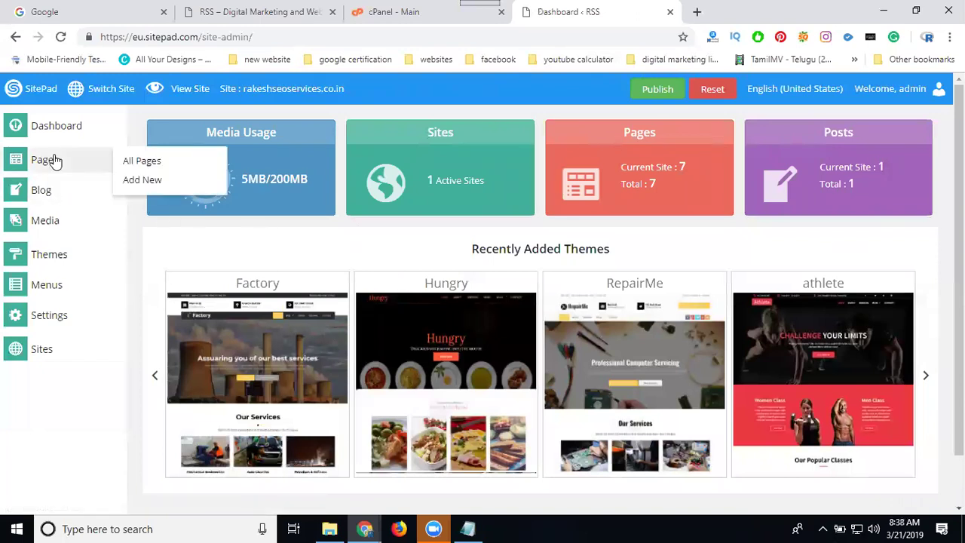
Open the Header page in the editor from the pages list, then close the editor.
{"action": "left_click", "coordinate": [53, 166]}
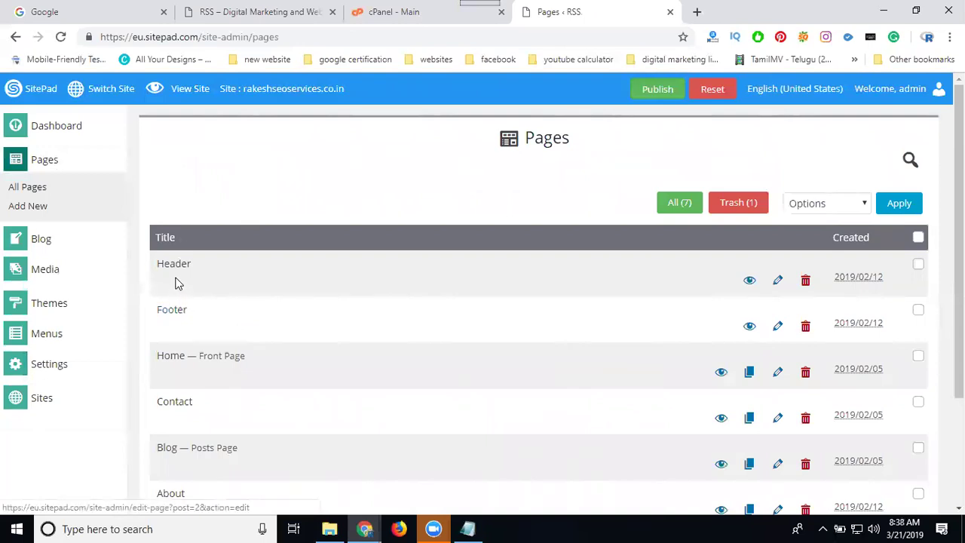
{"action": "left_click", "coordinate": [778, 281]}
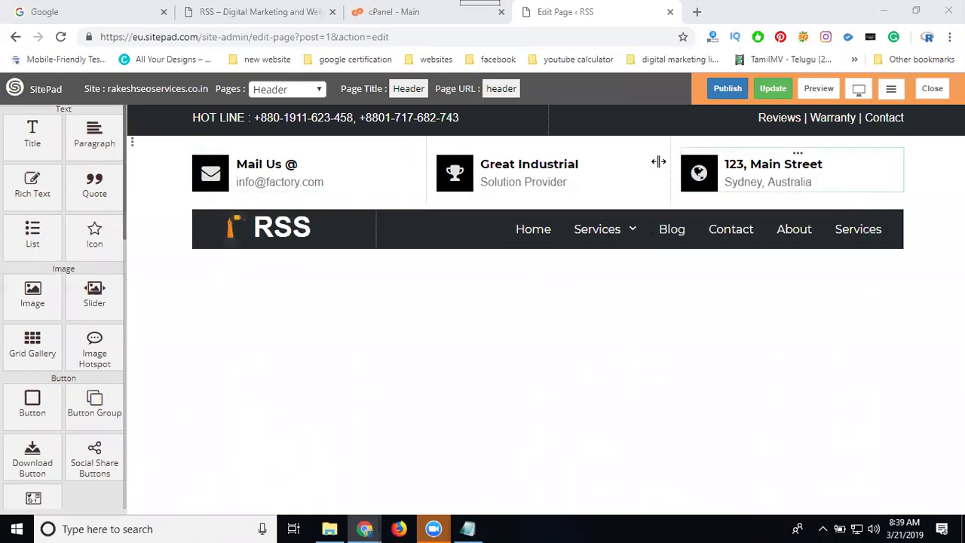
{"action": "left_click", "coordinate": [932, 90]}
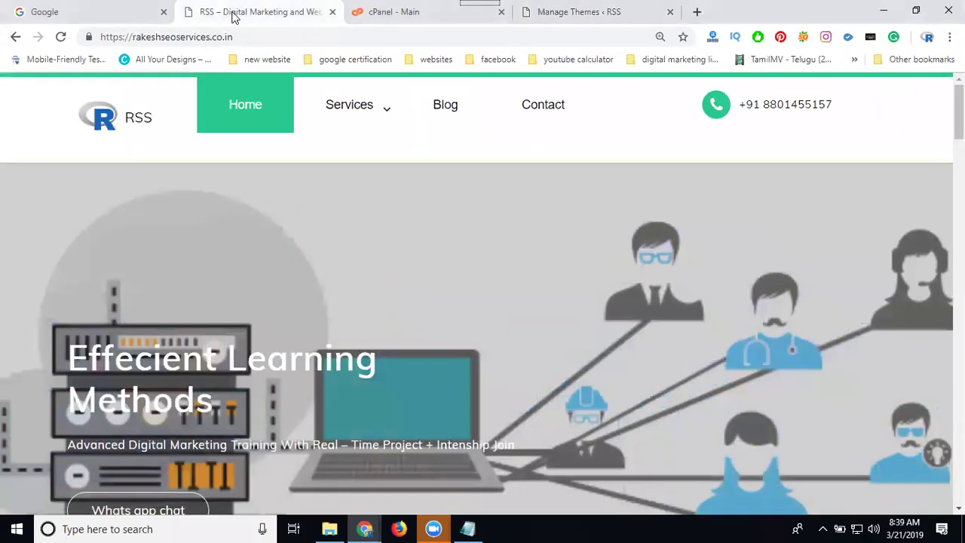
Scroll through the full Manage Themes grid.
{"action": "left_click", "coordinate": [603, 12]}
{"action": "scroll", "coordinate": [596, 273], "scroll_direction": "down", "scroll_amount": 5}
{"action": "scroll", "coordinate": [592, 260], "scroll_direction": "down", "scroll_amount": 5}
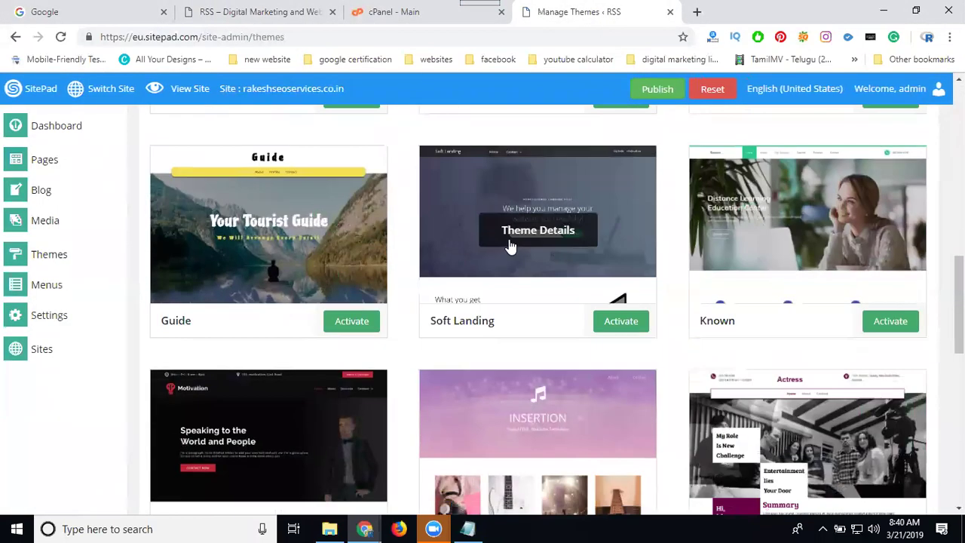
{"action": "scroll", "coordinate": [437, 239], "scroll_direction": "up", "scroll_amount": 6}
{"action": "scroll", "coordinate": [434, 240], "scroll_direction": "up", "scroll_amount": 4}
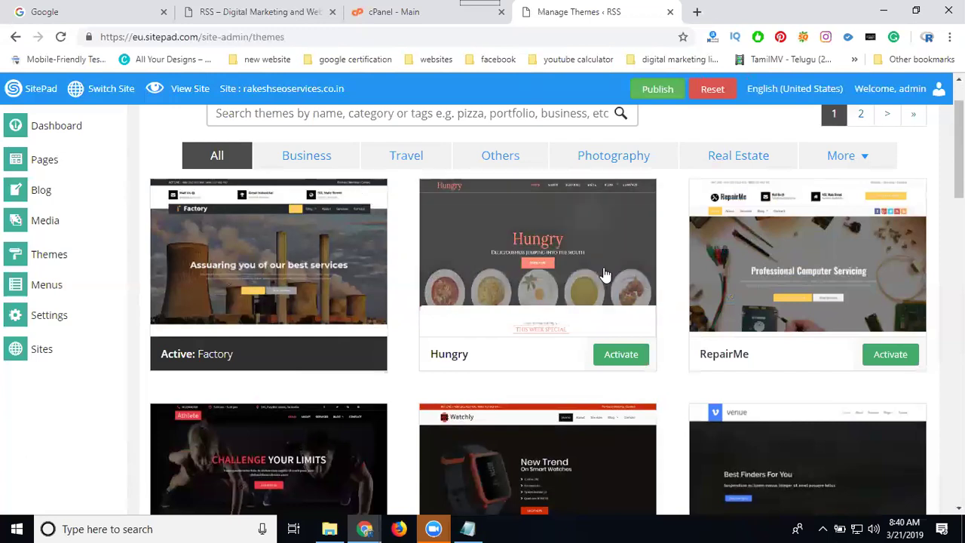
Filter the themes to the Business category and browse the results.
{"action": "left_click", "coordinate": [289, 160]}
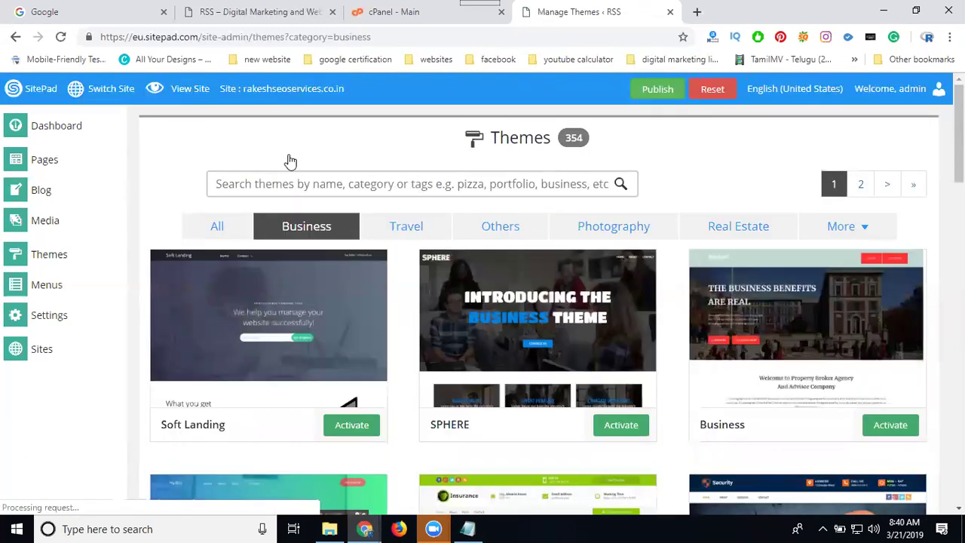
{"action": "scroll", "coordinate": [504, 246], "scroll_direction": "down", "scroll_amount": 5}
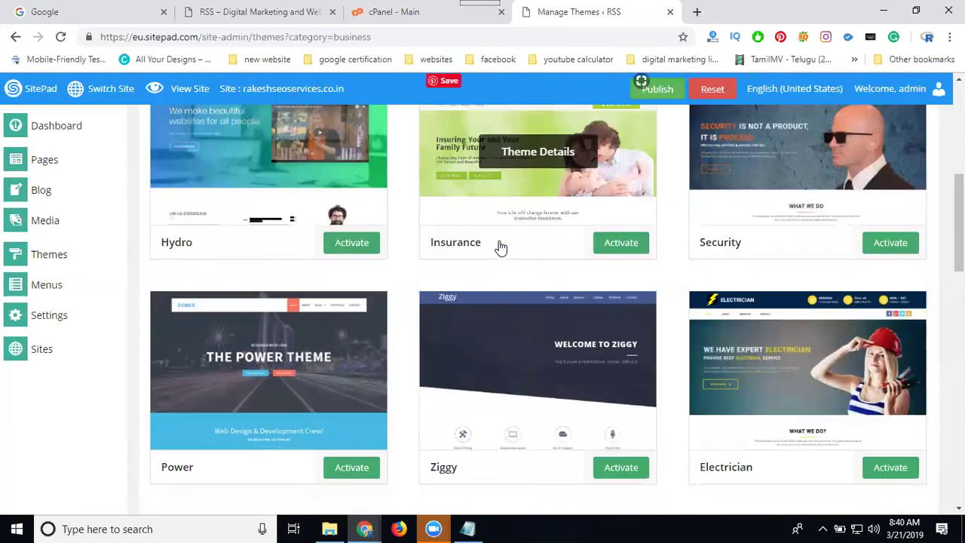
{"action": "scroll", "coordinate": [501, 247], "scroll_direction": "down", "scroll_amount": 8}
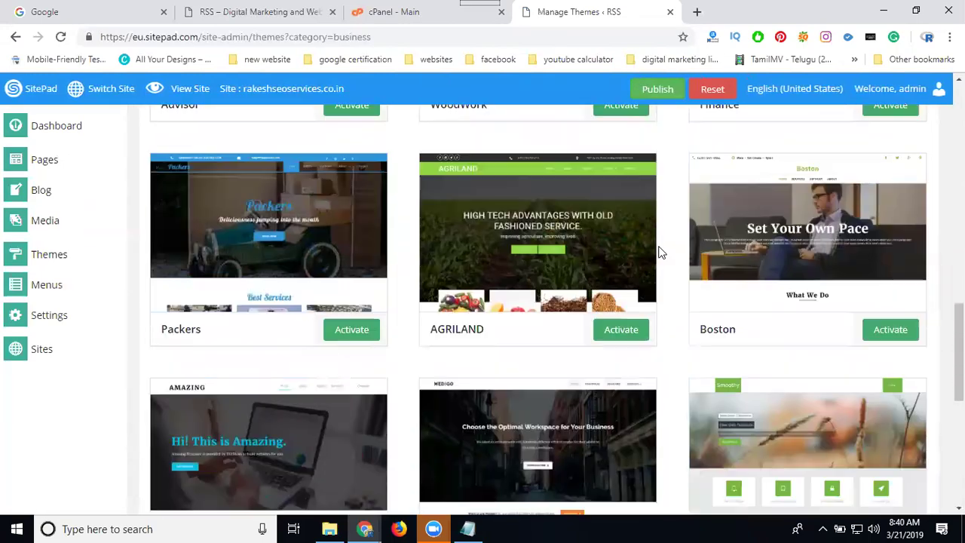
{"action": "scroll", "coordinate": [679, 258], "scroll_direction": "down", "scroll_amount": 6}
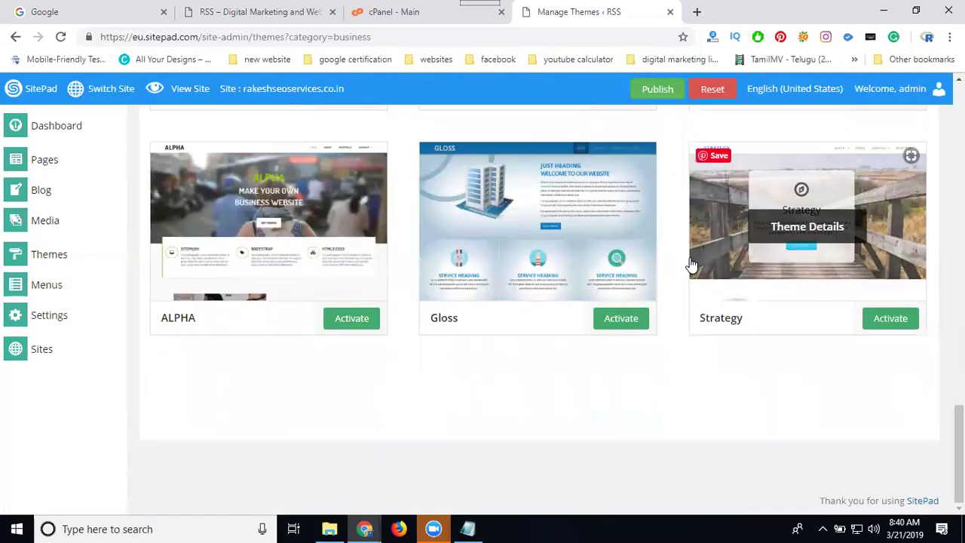
{"action": "scroll", "coordinate": [691, 264], "scroll_direction": "up", "scroll_amount": 9}
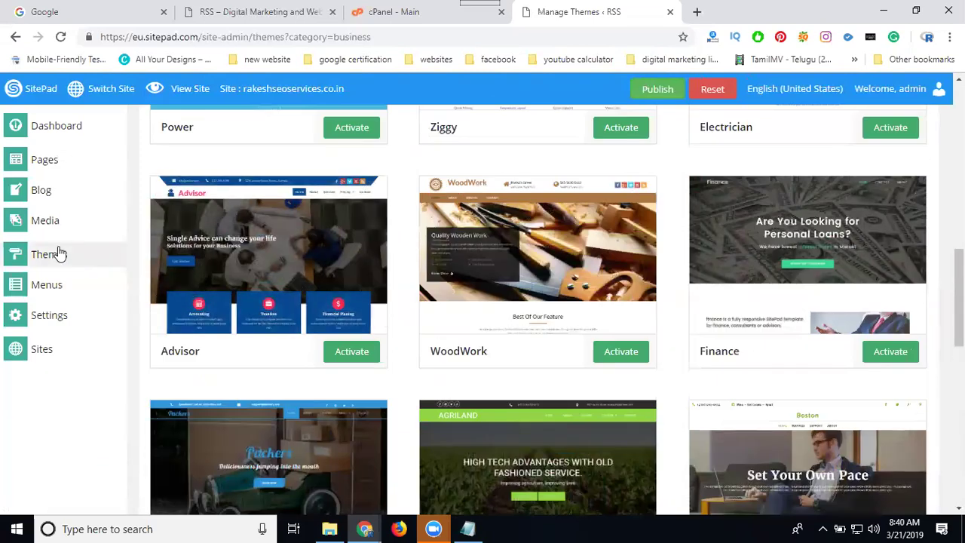
{"action": "left_click", "coordinate": [56, 318]}
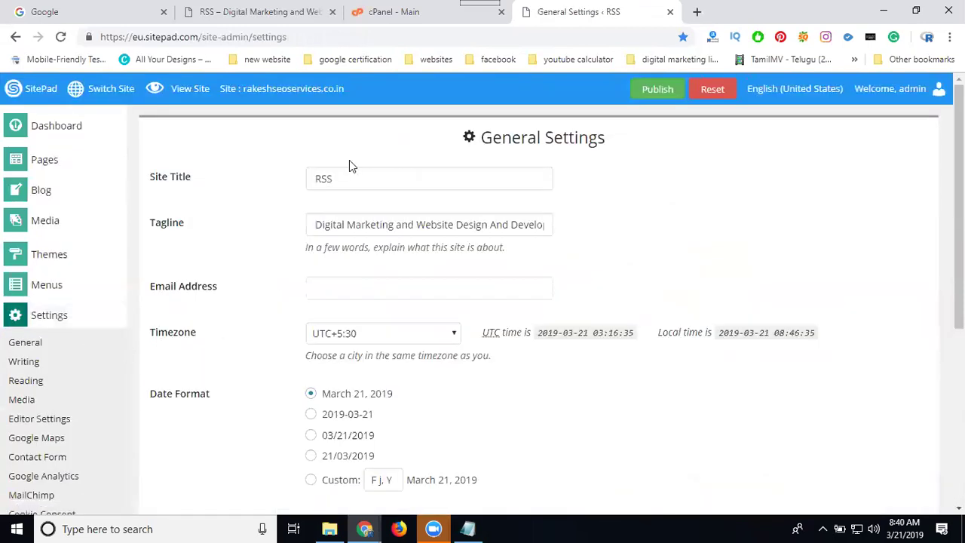
Review the General Settings: site title RSS, tagline and UTC+5:30 timezone.
{"action": "scroll", "coordinate": [353, 248], "scroll_direction": "down", "scroll_amount": 3}
{"action": "scroll", "coordinate": [302, 324], "scroll_direction": "down", "scroll_amount": 1}
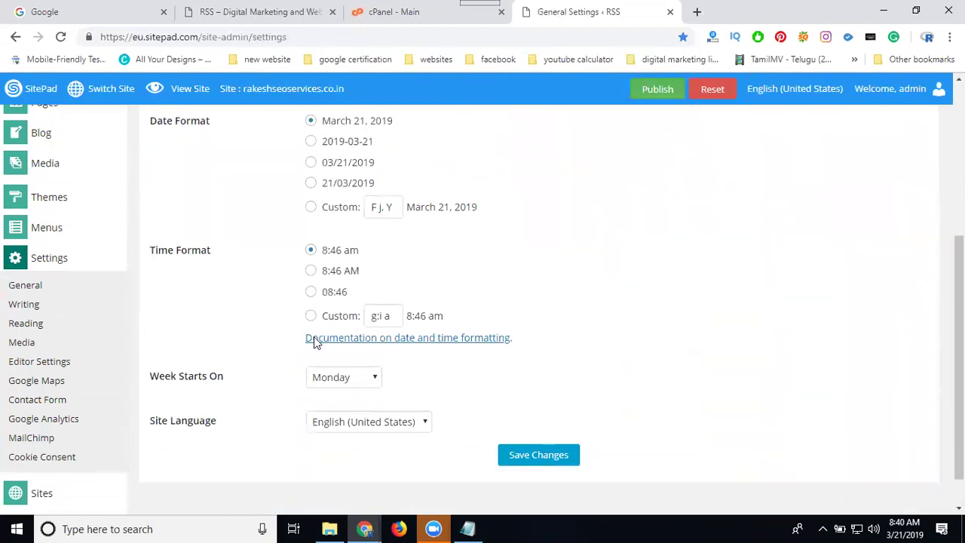
{"action": "scroll", "coordinate": [62, 198], "scroll_direction": "up", "scroll_amount": 4}
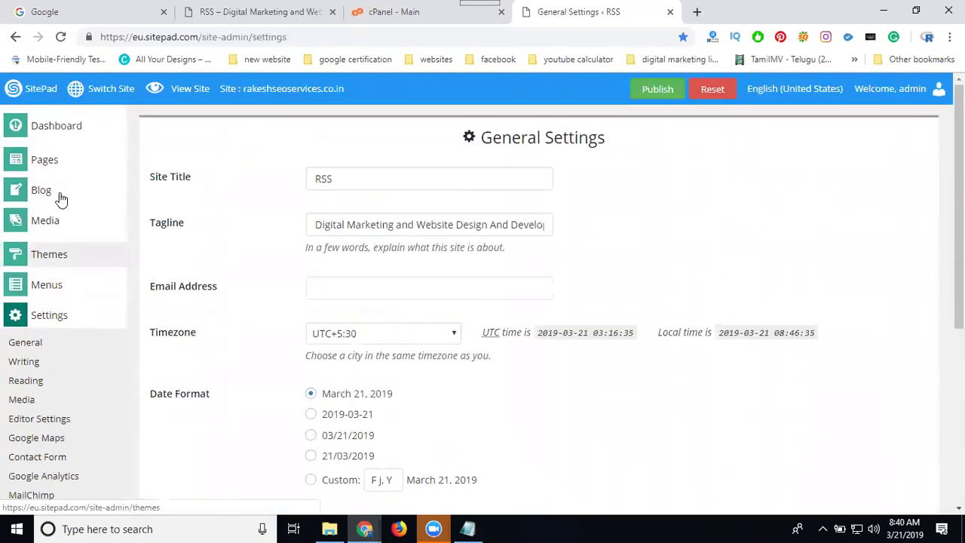
Reload the live RSS website, then return to SitePad's list of 354 themes.
{"action": "left_click", "coordinate": [253, 12]}
{"action": "left_click", "coordinate": [62, 37]}
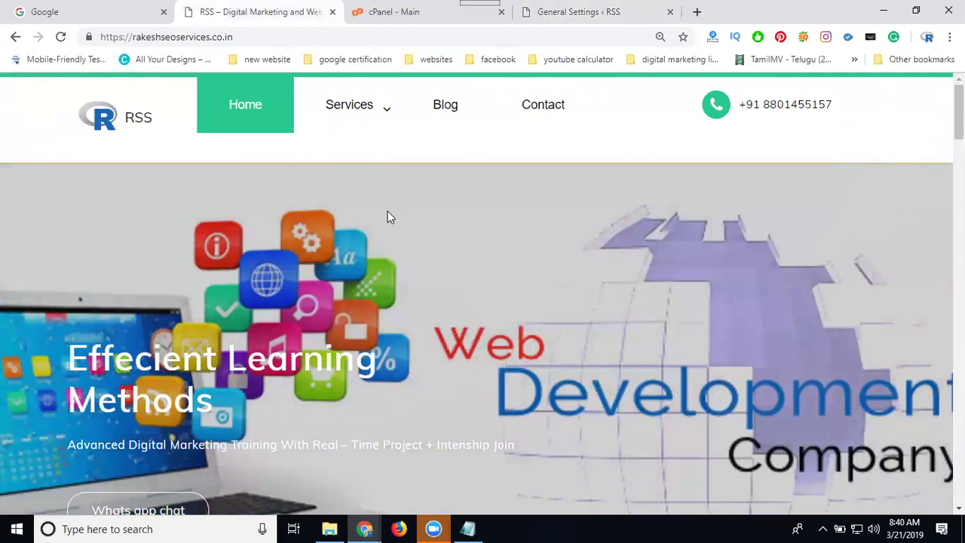
{"action": "left_click", "coordinate": [592, 13]}
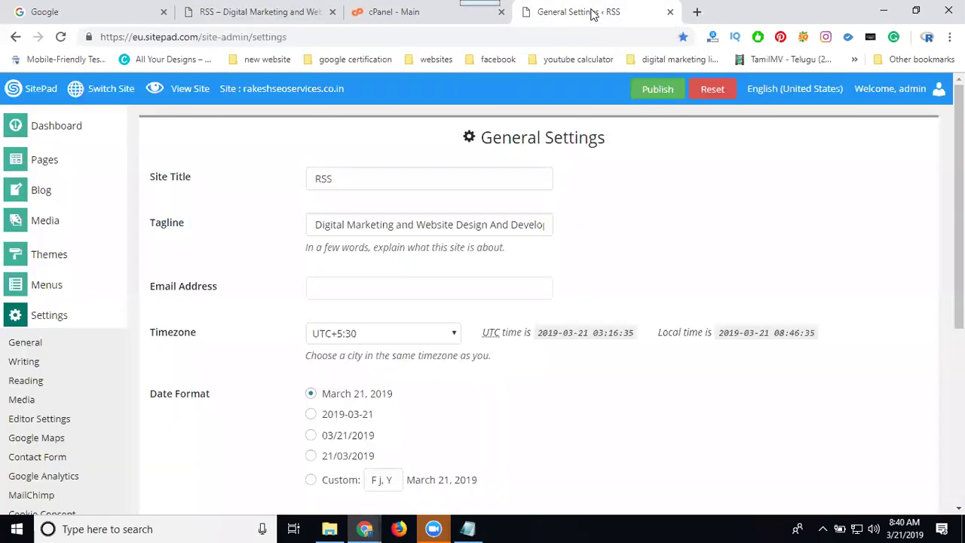
{"action": "left_click", "coordinate": [52, 256]}
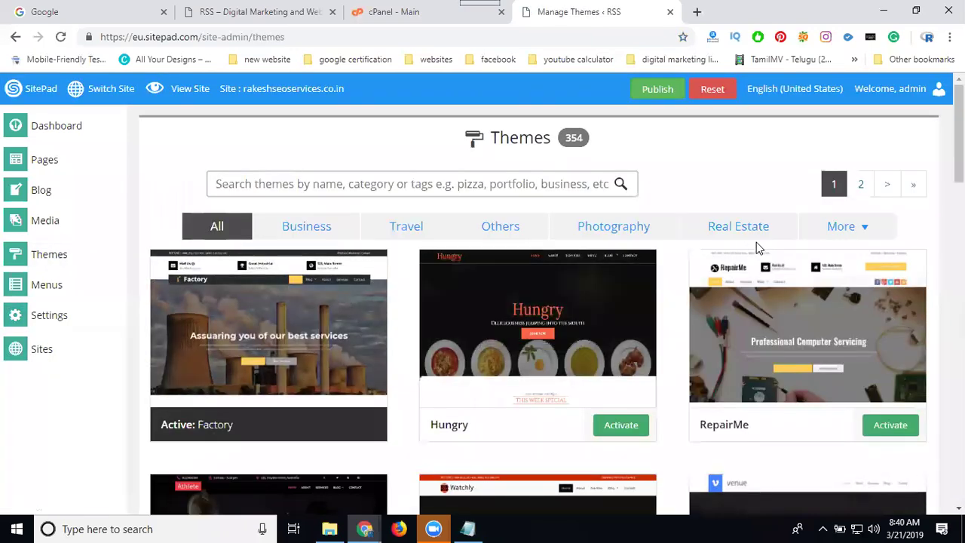
Filter the themes to Web Design and open the Digital Team theme's details.
{"action": "left_click", "coordinate": [877, 228]}
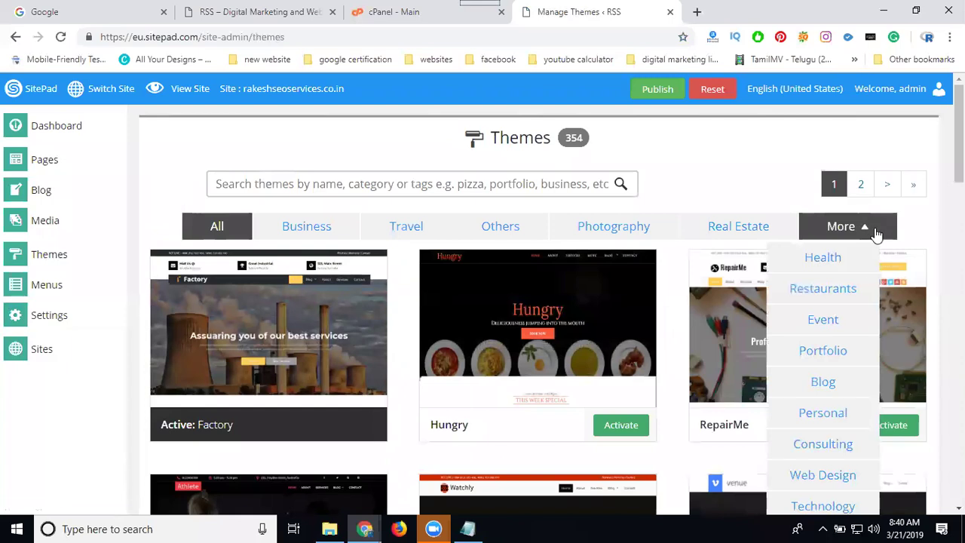
{"action": "scroll", "coordinate": [851, 282], "scroll_direction": "down", "scroll_amount": 2}
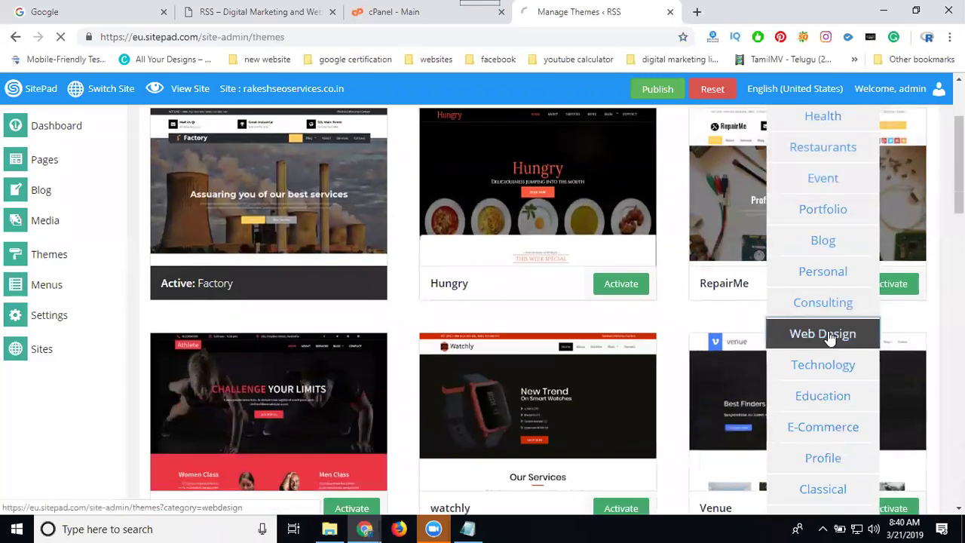
{"action": "left_click", "coordinate": [830, 336]}
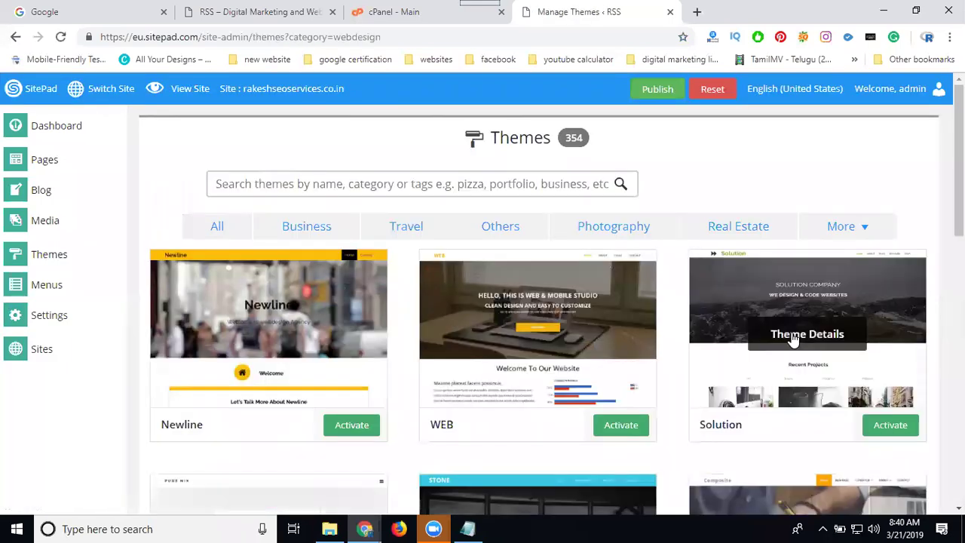
{"action": "scroll", "coordinate": [791, 339], "scroll_direction": "down", "scroll_amount": 3}
{"action": "scroll", "coordinate": [792, 340], "scroll_direction": "down", "scroll_amount": 3}
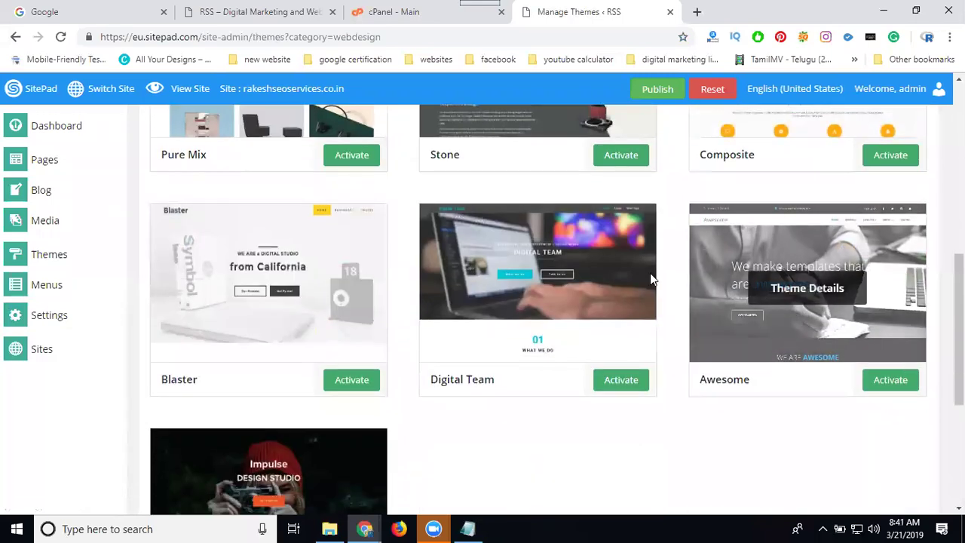
{"action": "left_click", "coordinate": [567, 288]}
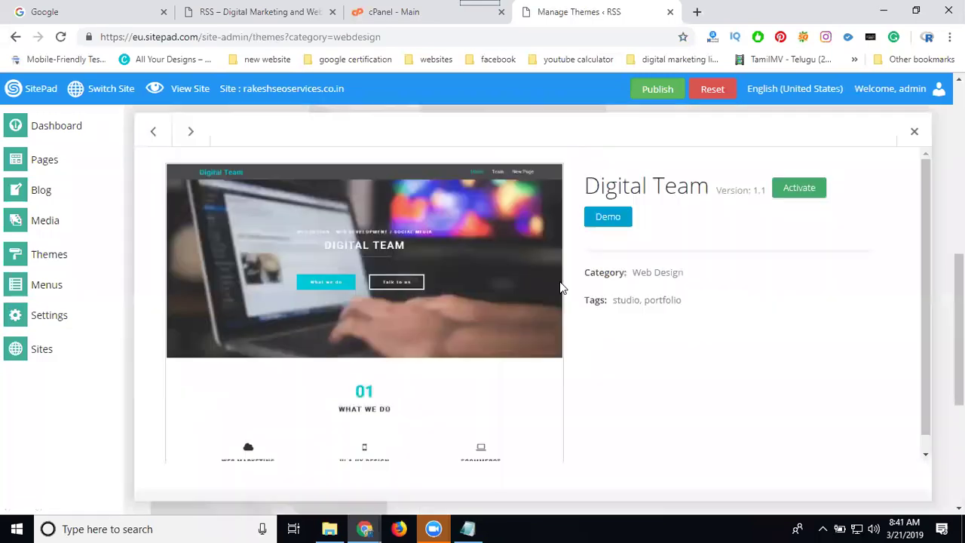
Open the Digital Team live demo and scroll through it.
{"action": "left_click", "coordinate": [609, 220]}
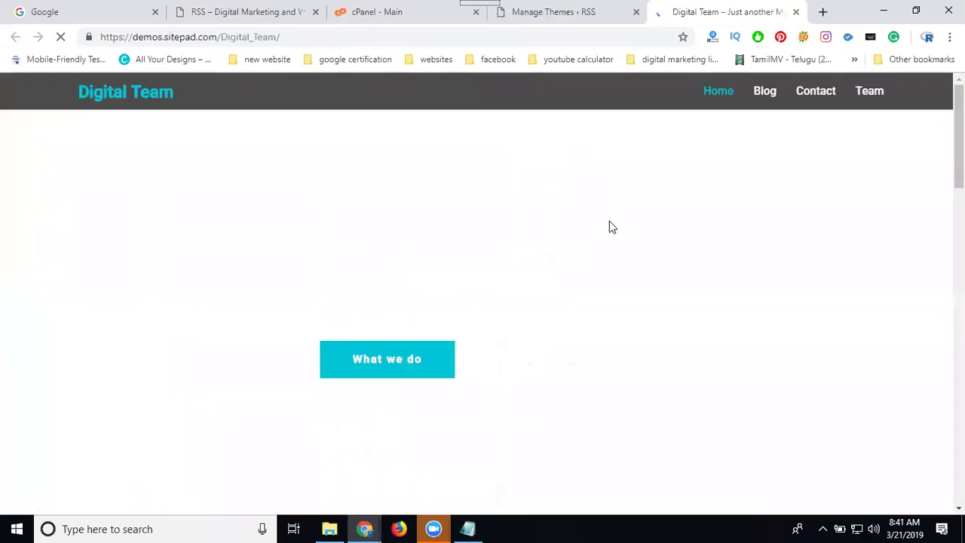
{"action": "scroll", "coordinate": [609, 221], "scroll_direction": "down", "scroll_amount": 10}
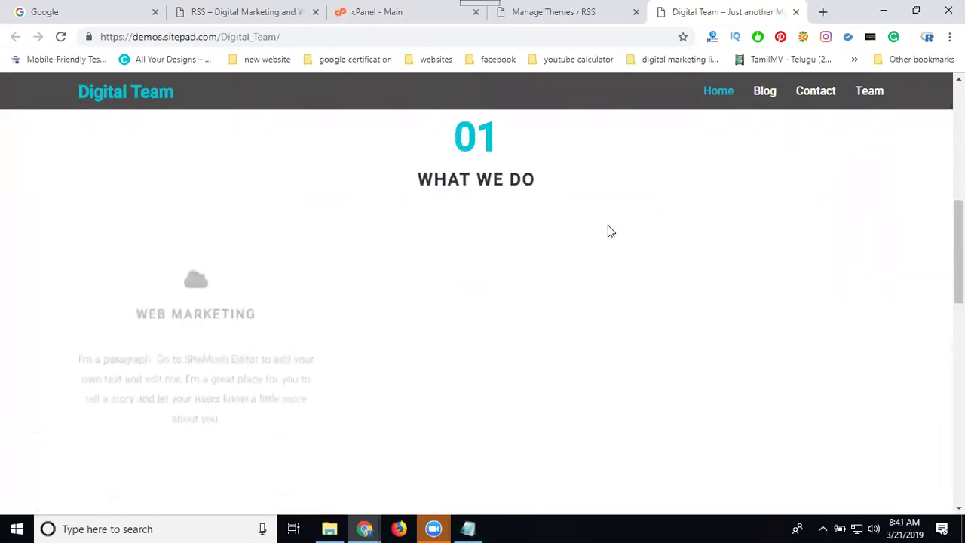
{"action": "scroll", "coordinate": [607, 225], "scroll_direction": "down", "scroll_amount": 5}
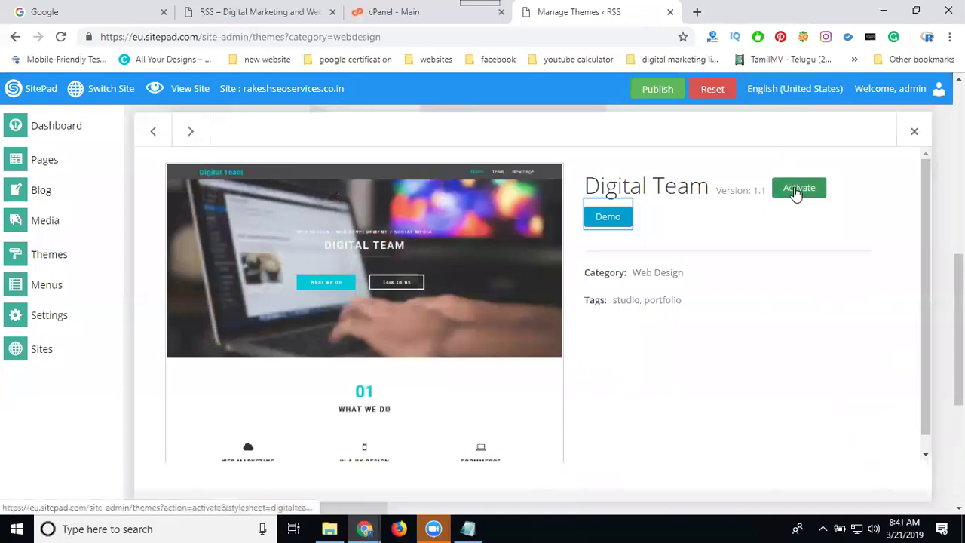
Activate the Digital Team theme and publish all site pages to 100%.
{"action": "left_click", "coordinate": [795, 190]}
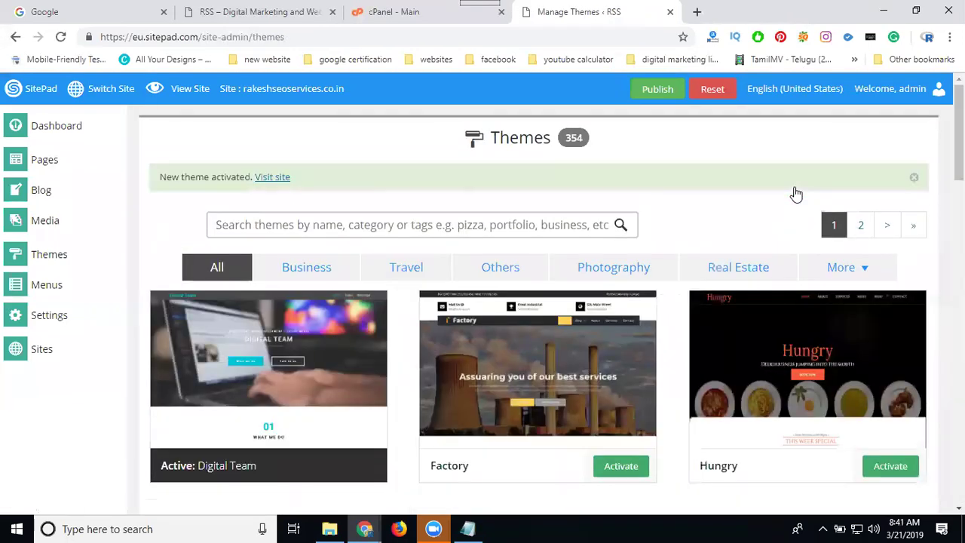
{"action": "mouse_move", "coordinate": [298, 390]}
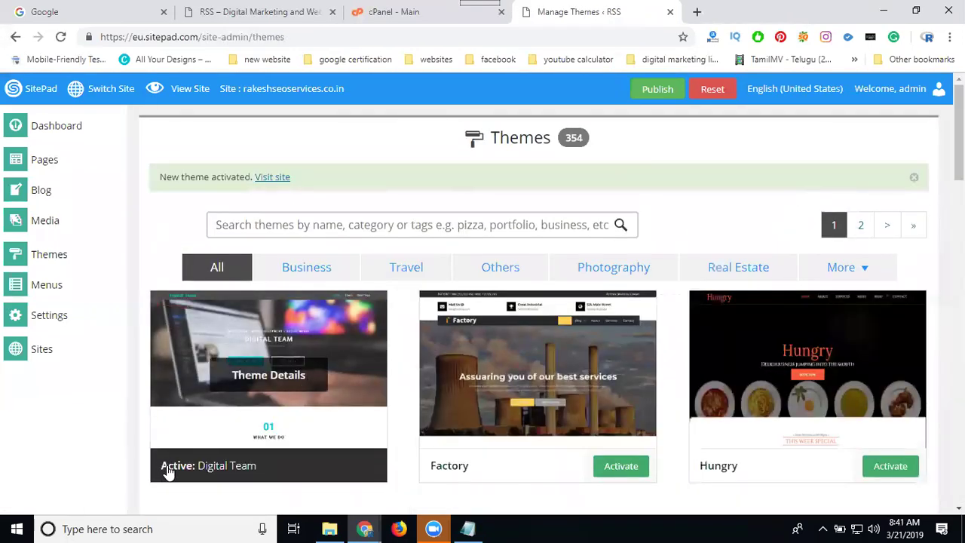
{"action": "left_click", "coordinate": [651, 100]}
{"action": "left_click", "coordinate": [359, 210]}
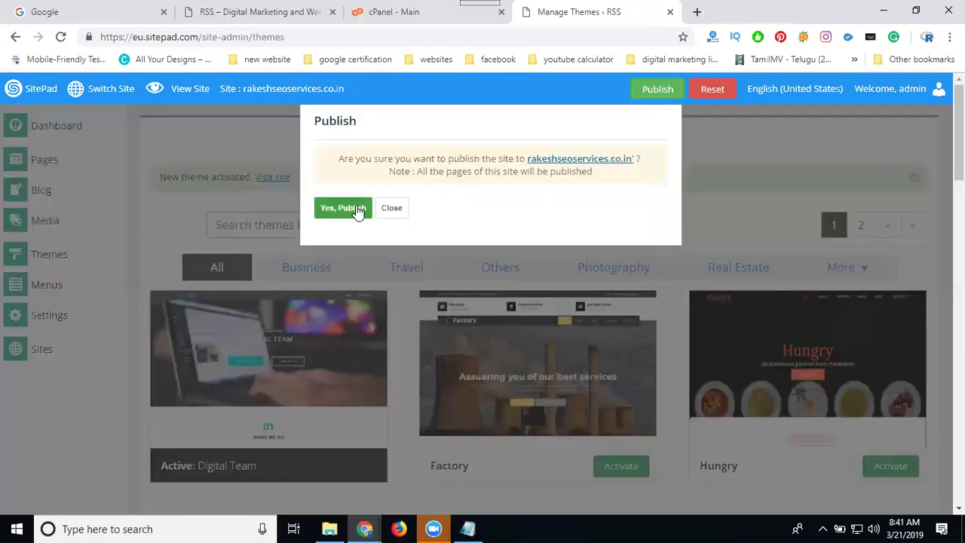
{"action": "left_click", "coordinate": [359, 209]}
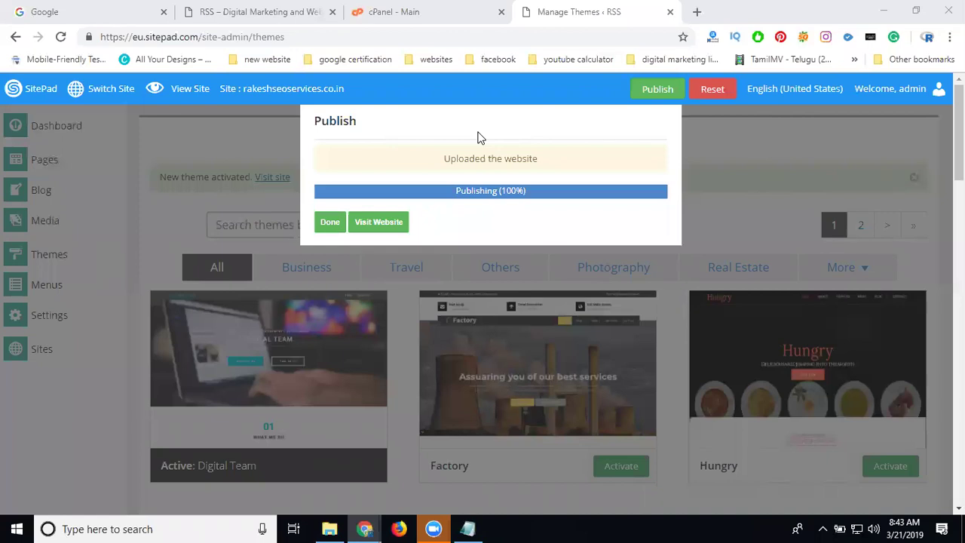
{"action": "left_click", "coordinate": [321, 225]}
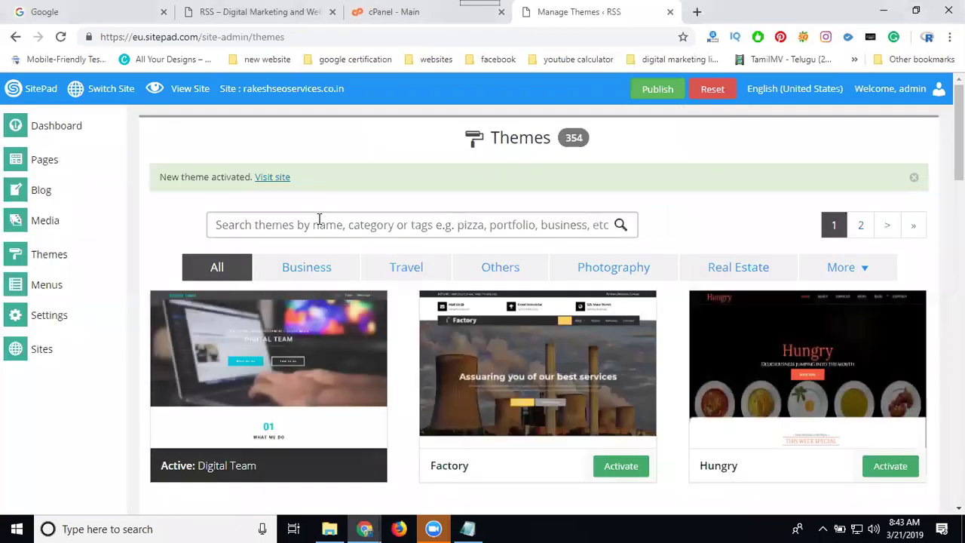
Reload the live rakeshseoservices.co.in homepage repeatedly, scrolling through its courses, faculty and reviews sections.
{"action": "left_click", "coordinate": [241, 9]}
{"action": "key", "text": "F5"}
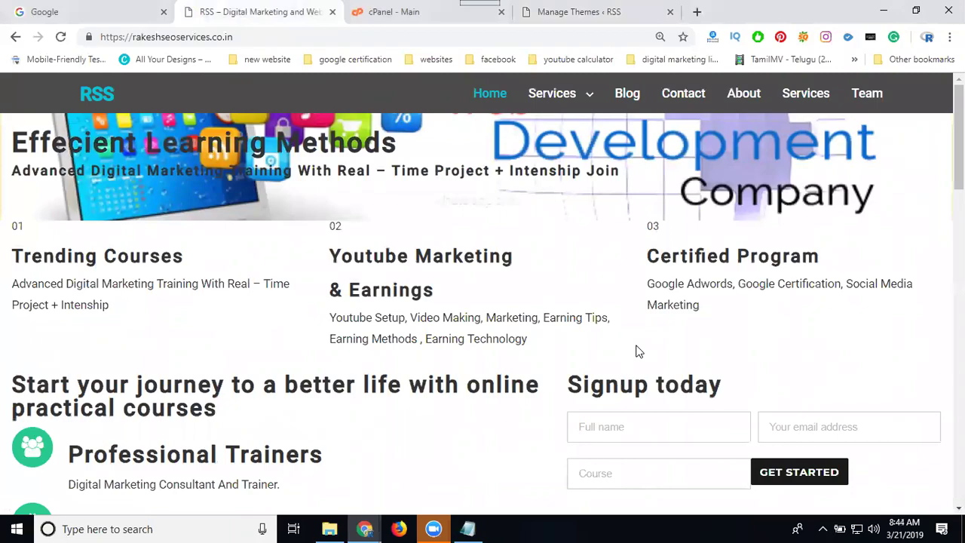
{"action": "scroll", "coordinate": [842, 371], "scroll_direction": "down", "scroll_amount": 7}
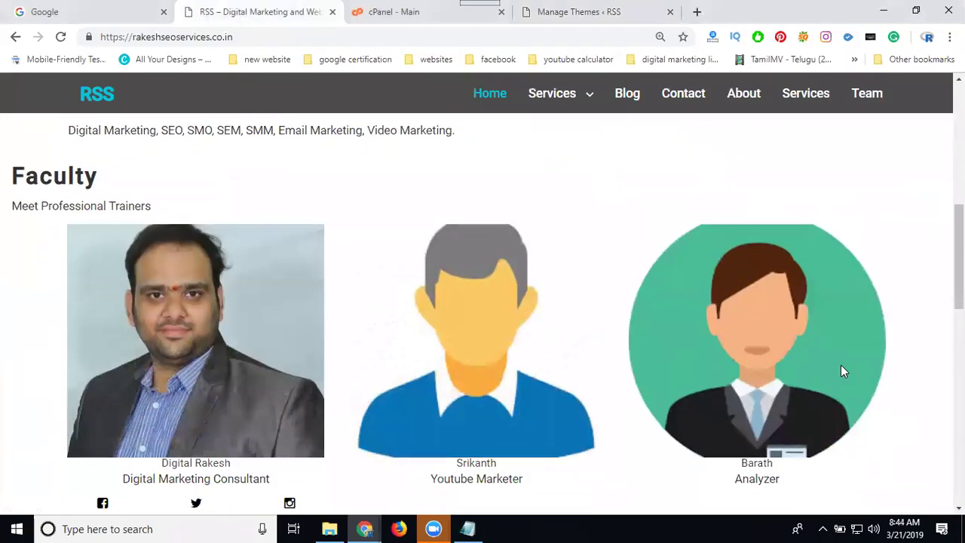
{"action": "scroll", "coordinate": [844, 371], "scroll_direction": "down", "scroll_amount": 10}
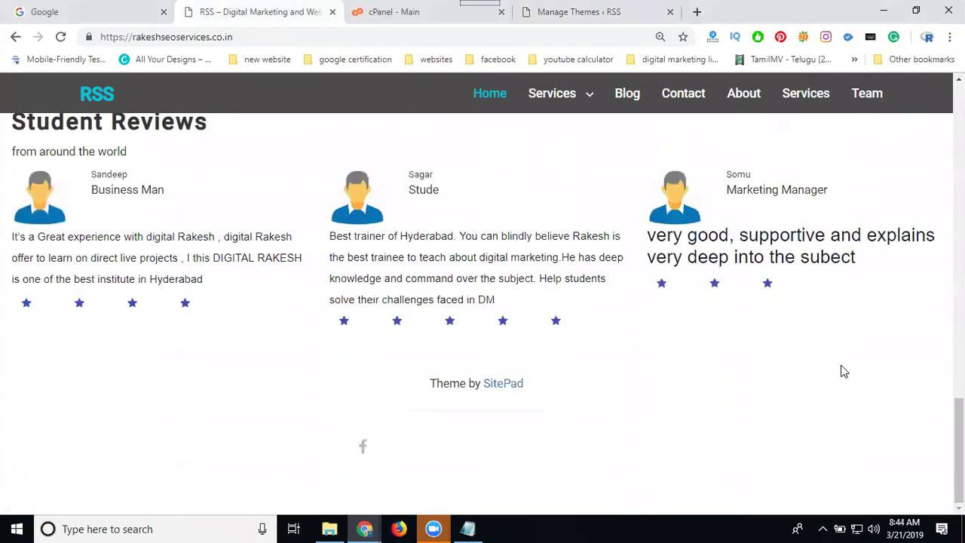
{"action": "scroll", "coordinate": [843, 371], "scroll_direction": "up", "scroll_amount": 15}
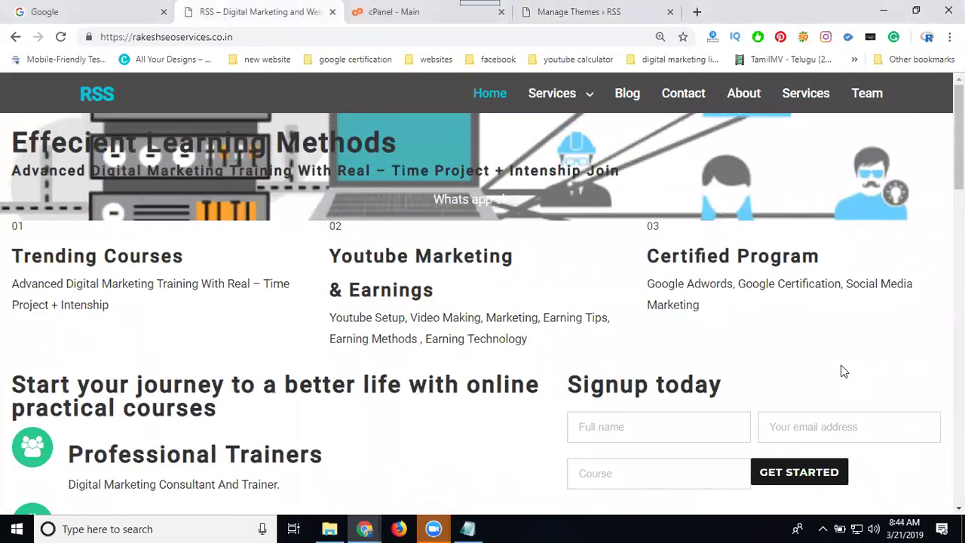
{"action": "key", "text": "F5"}
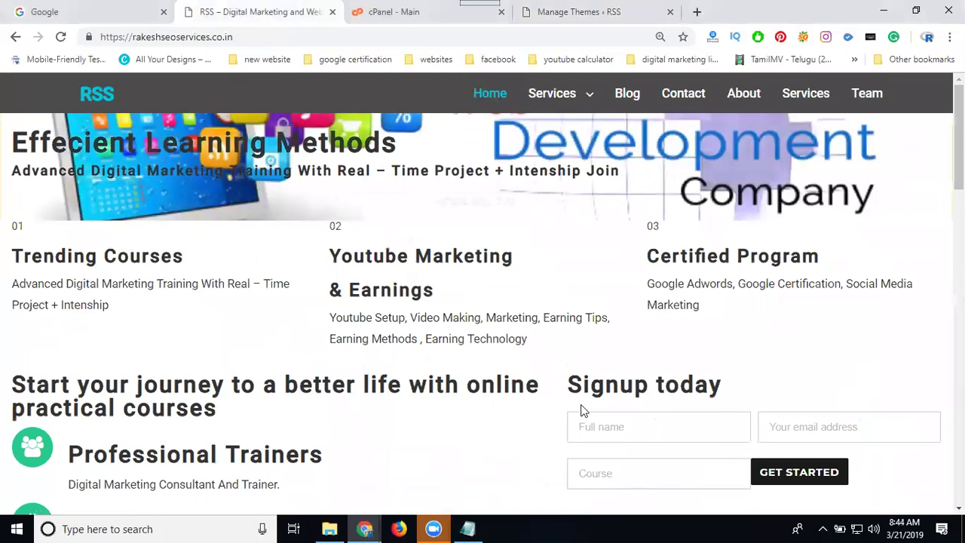
{"action": "scroll", "coordinate": [581, 411], "scroll_direction": "down", "scroll_amount": 2}
{"action": "scroll", "coordinate": [582, 411], "scroll_direction": "down", "scroll_amount": 3}
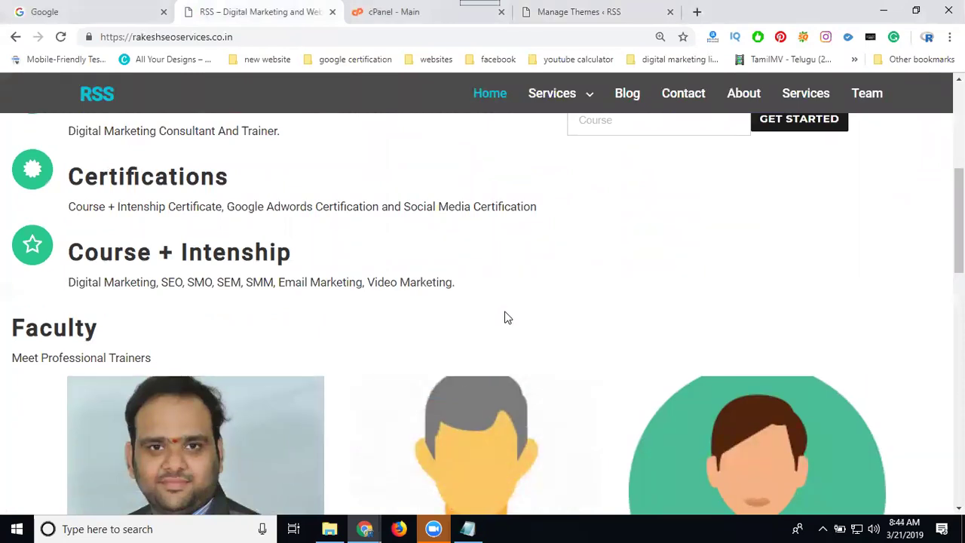
{"action": "scroll", "coordinate": [506, 317], "scroll_direction": "up", "scroll_amount": 5}
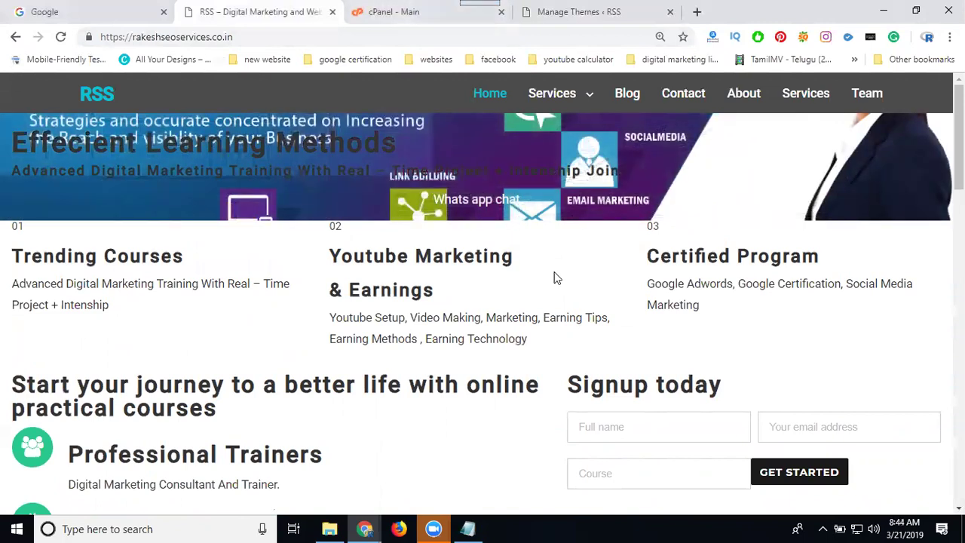
{"action": "scroll", "coordinate": [658, 225], "scroll_direction": "down", "scroll_amount": 1}
{"action": "scroll", "coordinate": [658, 224], "scroll_direction": "down", "scroll_amount": 15}
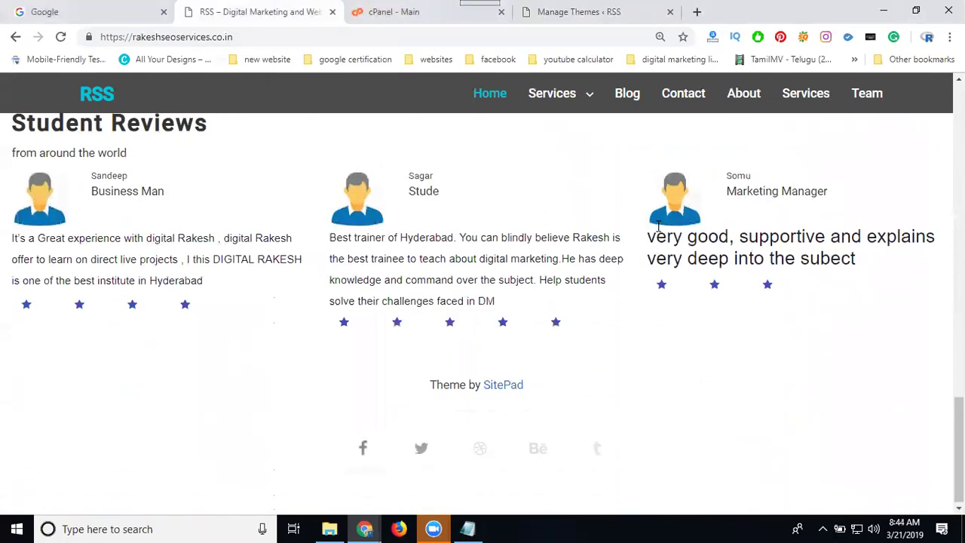
{"action": "scroll", "coordinate": [658, 226], "scroll_direction": "up", "scroll_amount": 15}
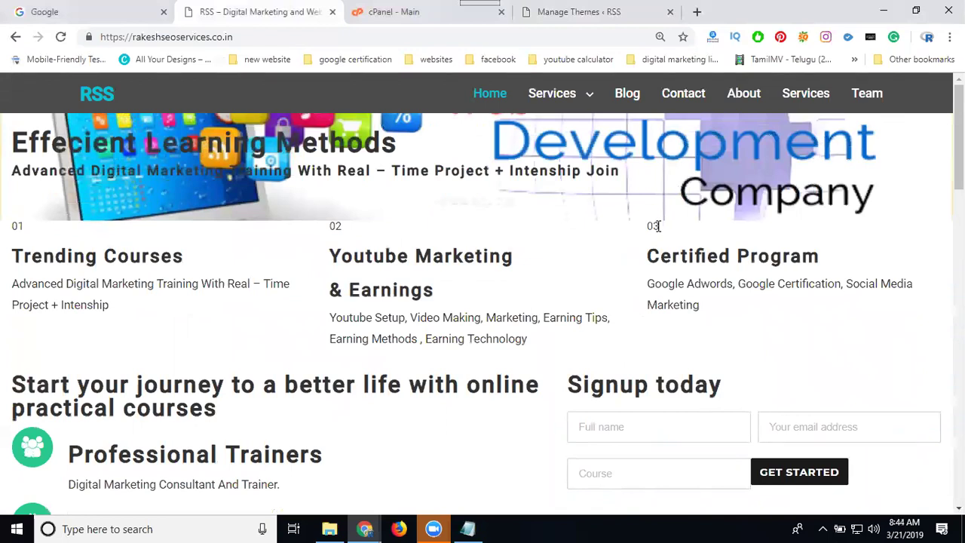
{"action": "key", "text": "F5"}
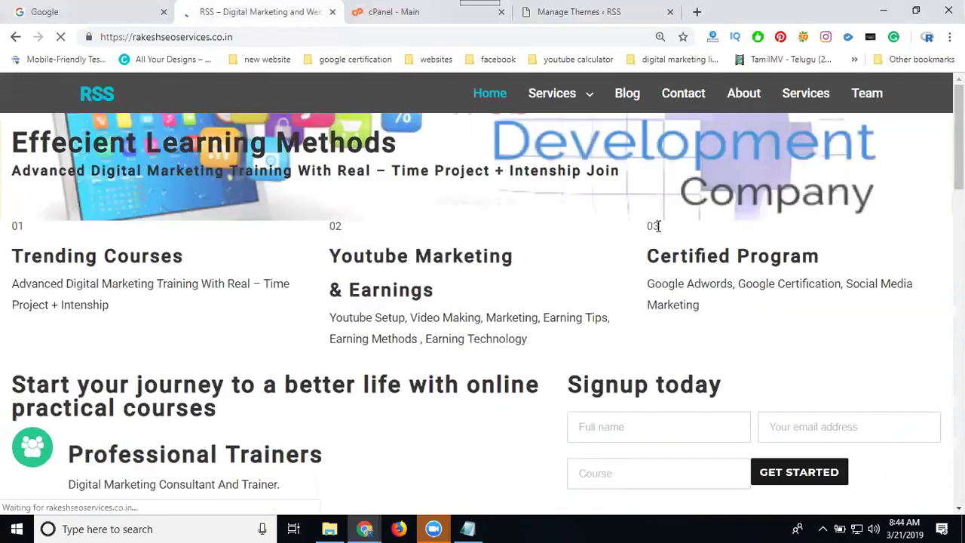
From Manage Themes, reset all pages, all blog posts and the full site, and confirm.
{"action": "left_click", "coordinate": [594, 9]}
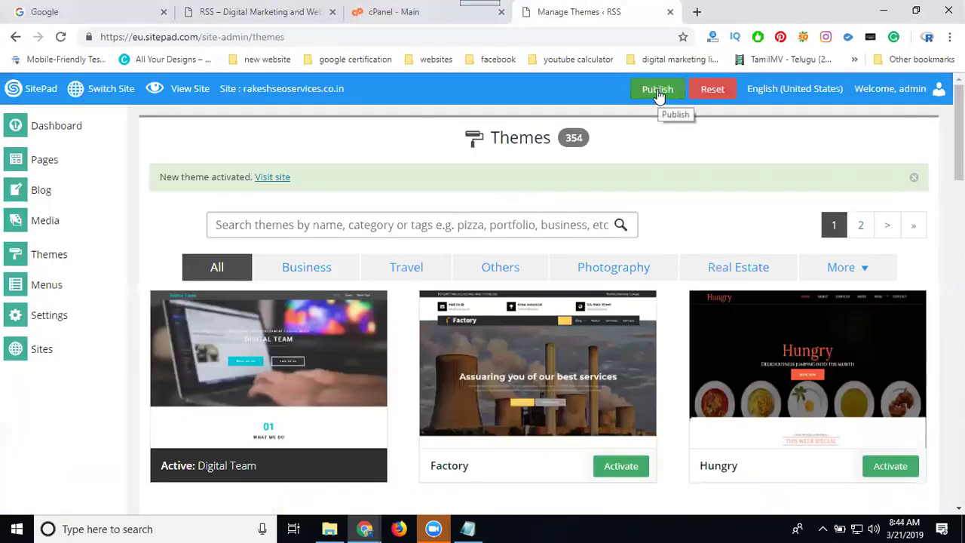
{"action": "left_click", "coordinate": [712, 89]}
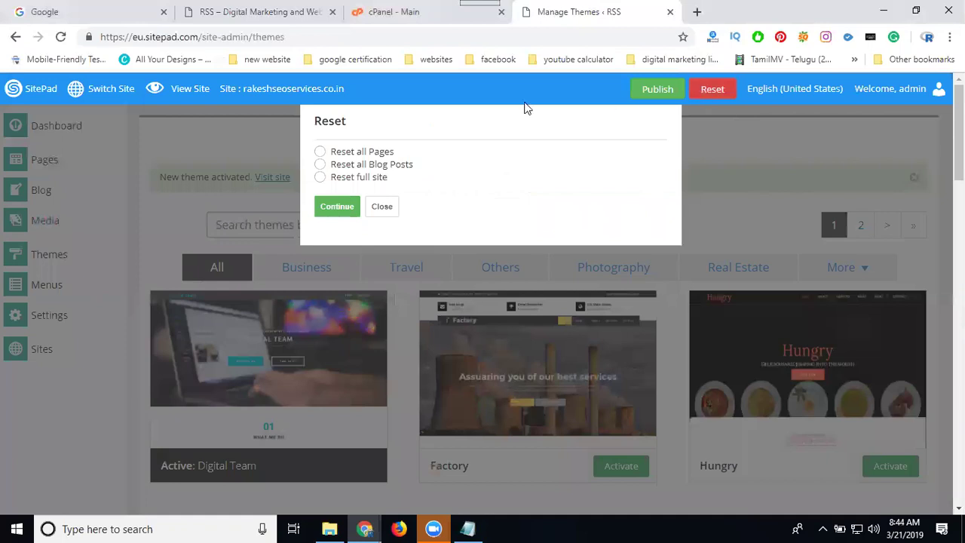
{"action": "left_click", "coordinate": [319, 152]}
{"action": "left_click", "coordinate": [319, 165]}
{"action": "left_click", "coordinate": [320, 176]}
{"action": "left_click", "coordinate": [332, 208]}
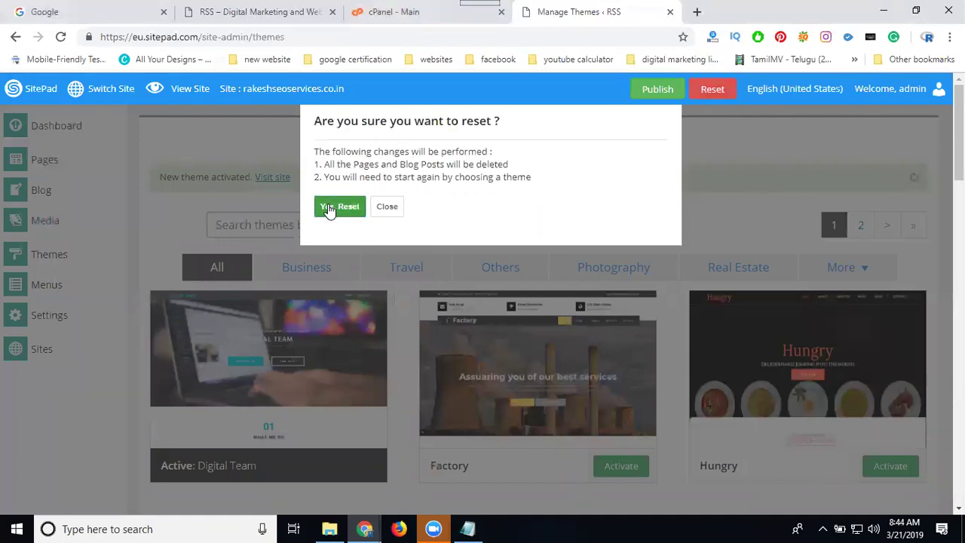
{"action": "left_click", "coordinate": [340, 206]}
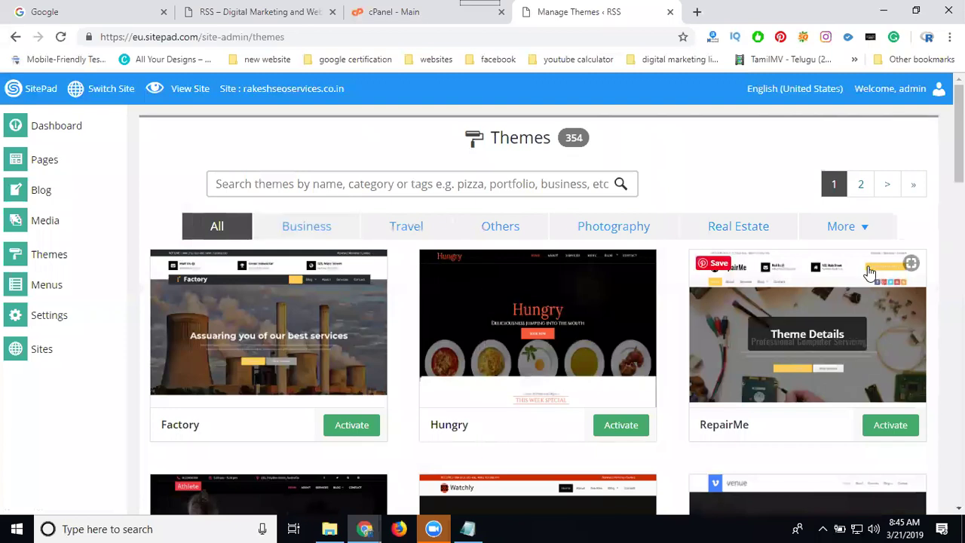
Activate the Digital Team theme from the Web Design theme category.
{"action": "left_click", "coordinate": [864, 230]}
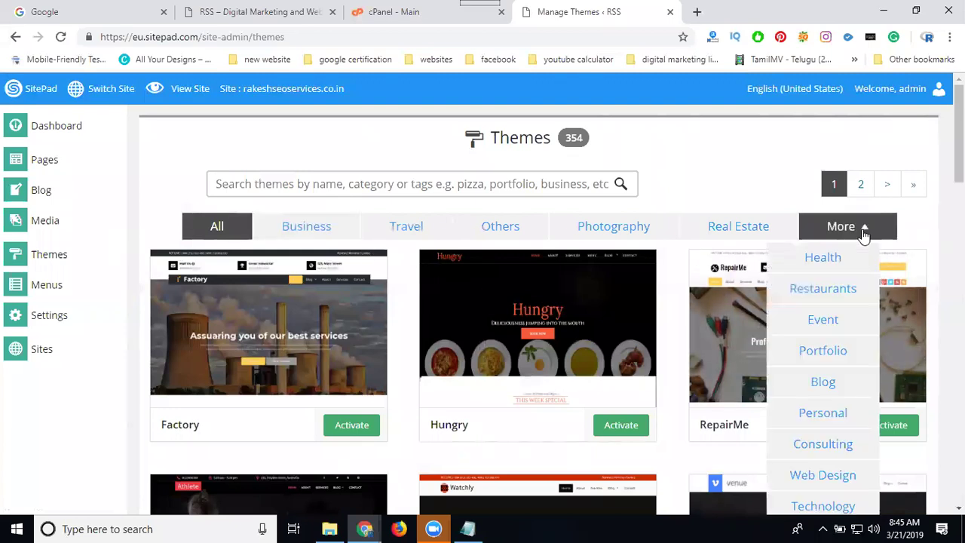
{"action": "scroll", "coordinate": [856, 356], "scroll_direction": "down", "scroll_amount": 2}
{"action": "left_click", "coordinate": [853, 340]}
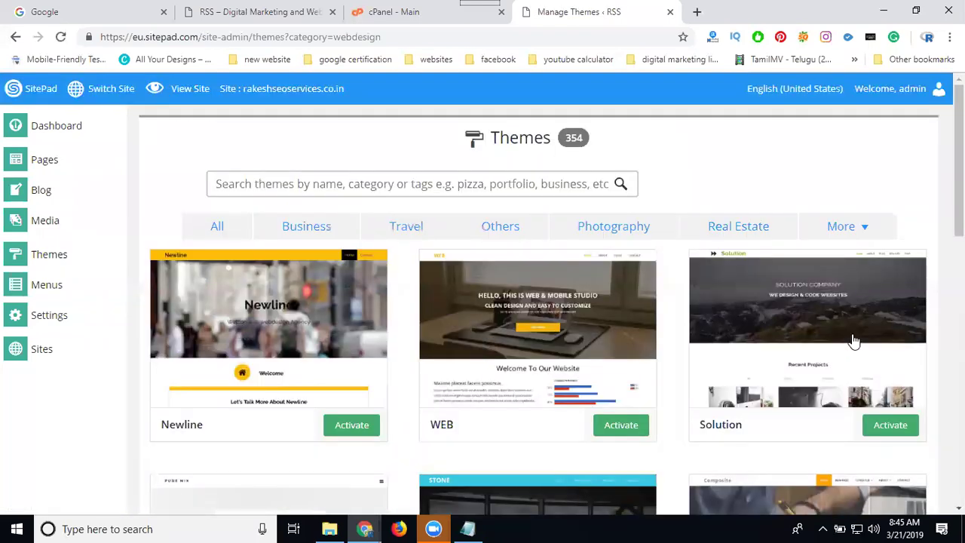
{"action": "scroll", "coordinate": [854, 341], "scroll_direction": "down", "scroll_amount": 4}
{"action": "scroll", "coordinate": [683, 323], "scroll_direction": "down", "scroll_amount": 1}
{"action": "scroll", "coordinate": [676, 324], "scroll_direction": "down", "scroll_amount": 2}
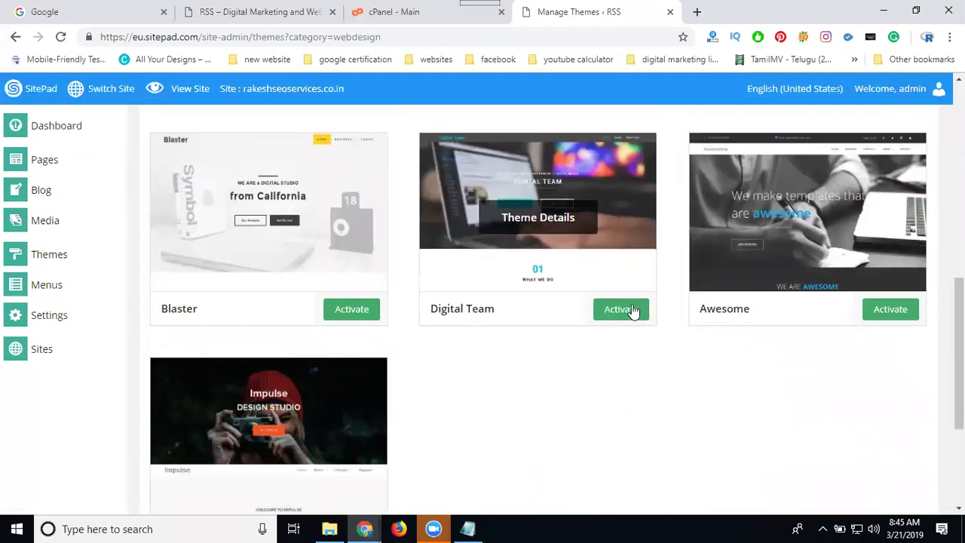
{"action": "left_click", "coordinate": [622, 310]}
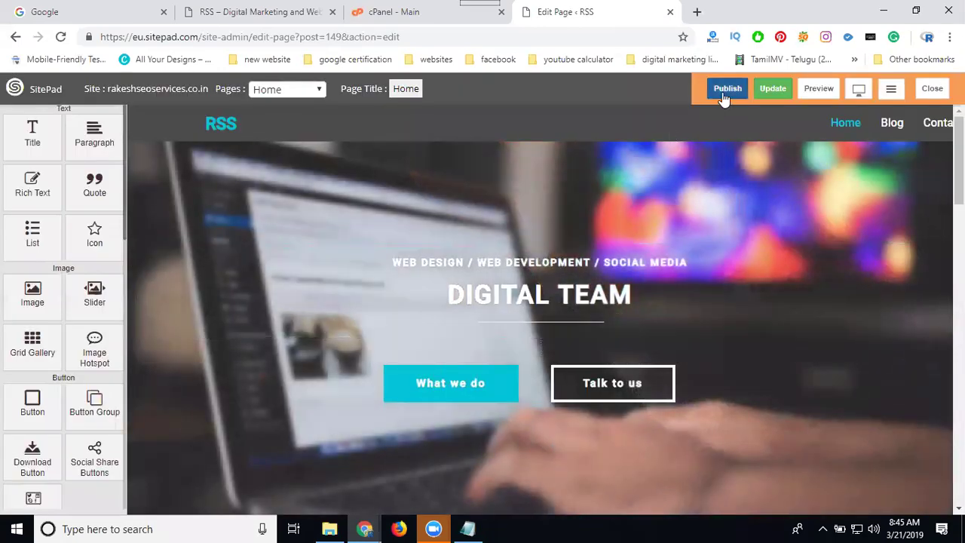
Publish only the current Digital Team home page.
{"action": "left_click", "coordinate": [722, 92]}
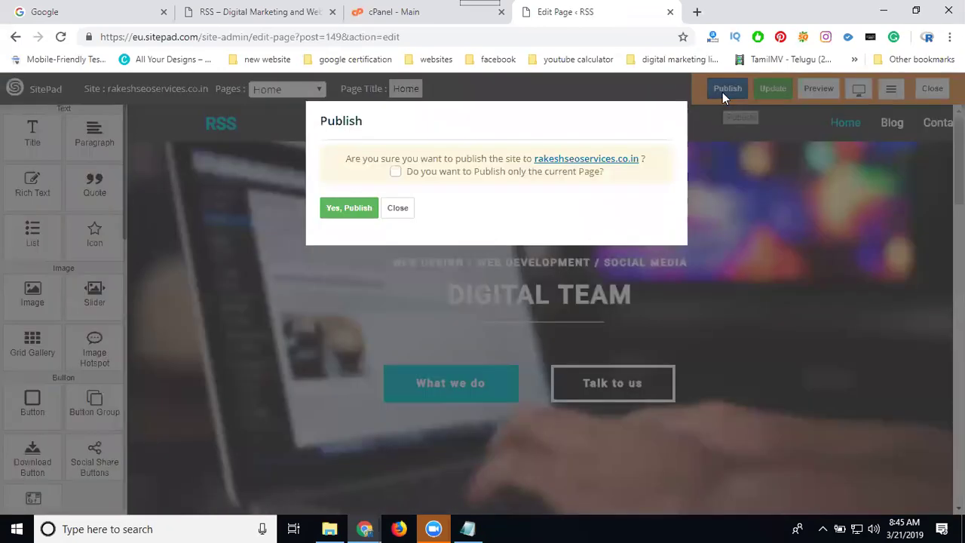
{"action": "left_click", "coordinate": [395, 172]}
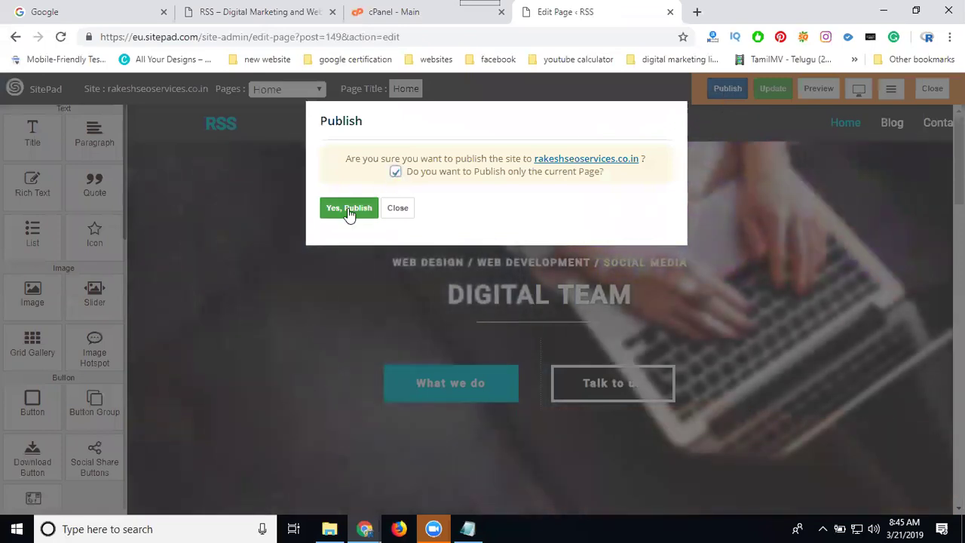
{"action": "left_click", "coordinate": [349, 208]}
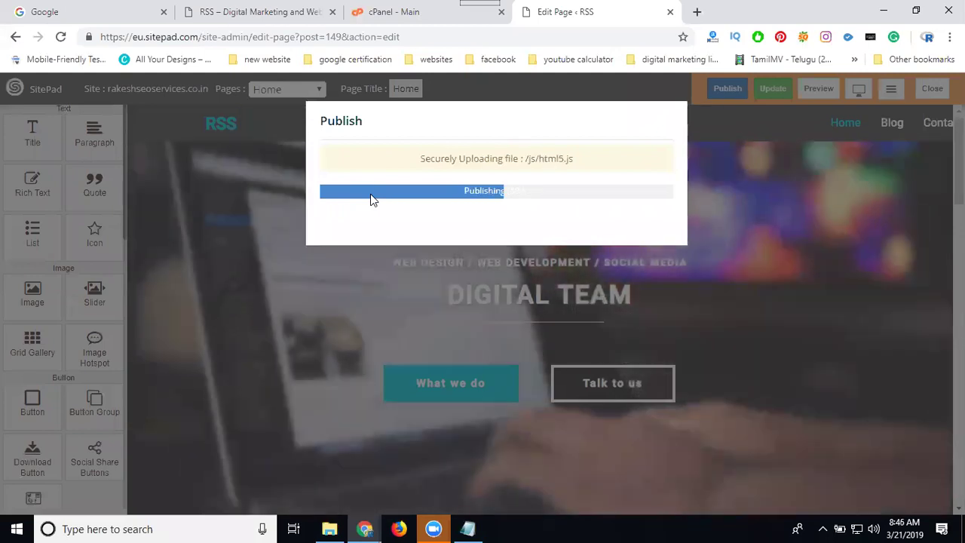
Reload the live site in Chrome, then go back to the publishing progress.
{"action": "left_click", "coordinate": [268, 11]}
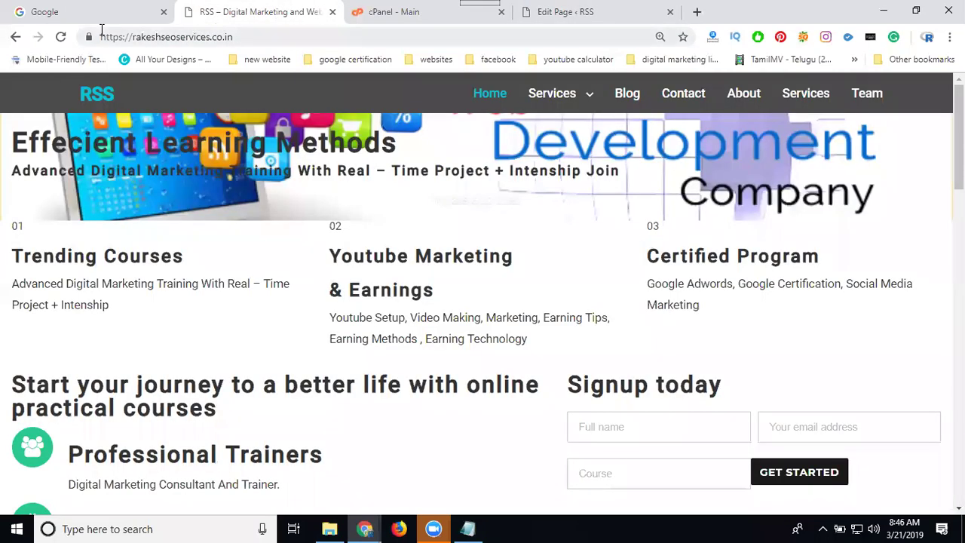
{"action": "left_click", "coordinate": [61, 38]}
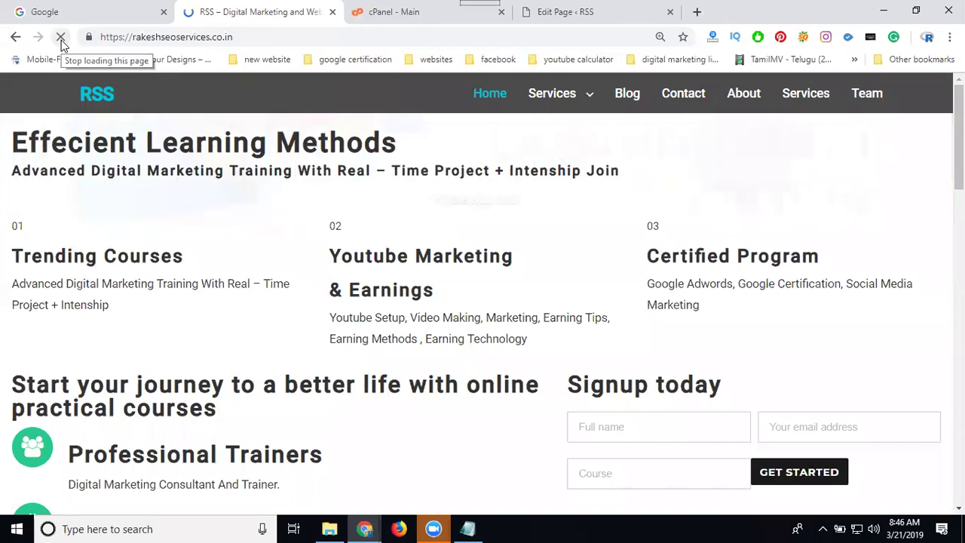
{"action": "left_click", "coordinate": [626, 13]}
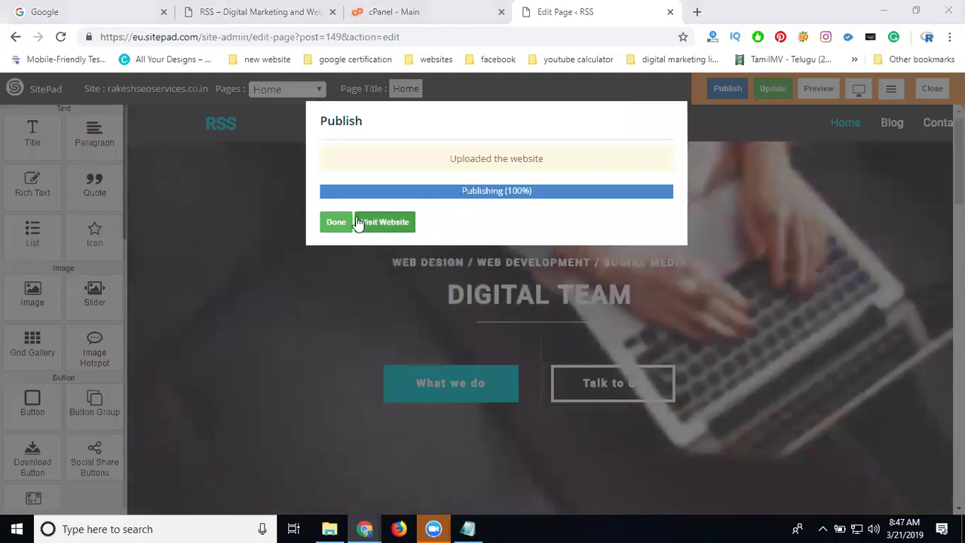
Close the publish dialog and review the live Digital Team home page in a separate window.
{"action": "left_click", "coordinate": [339, 221]}
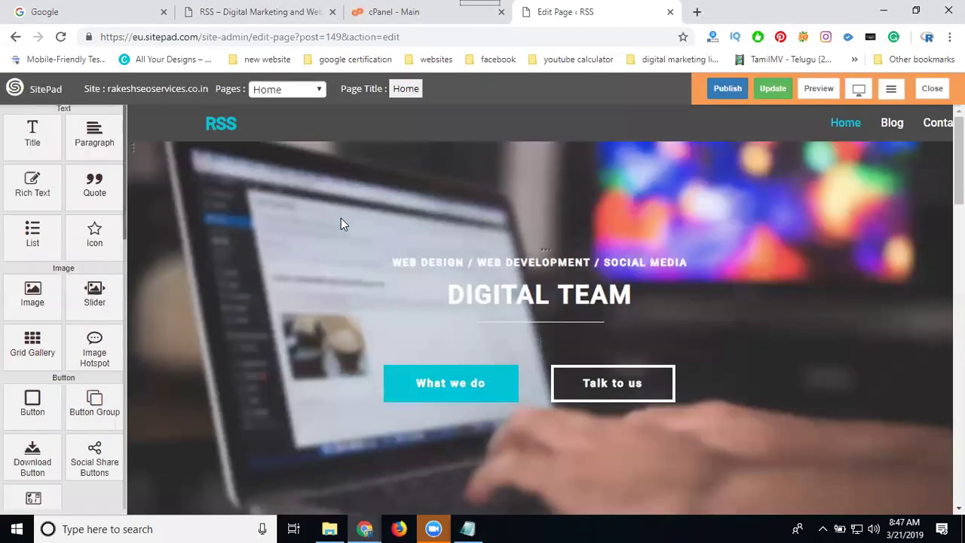
{"action": "left_click", "coordinate": [236, 14]}
{"action": "left_click", "coordinate": [234, 39]}
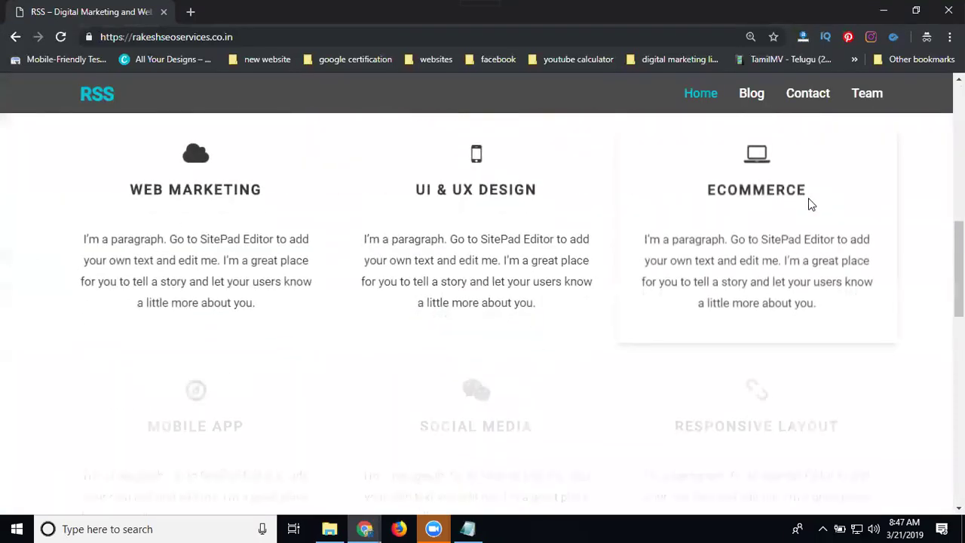
{"action": "scroll", "coordinate": [810, 202], "scroll_direction": "down", "scroll_amount": 3}
{"action": "scroll", "coordinate": [808, 199], "scroll_direction": "down", "scroll_amount": 7}
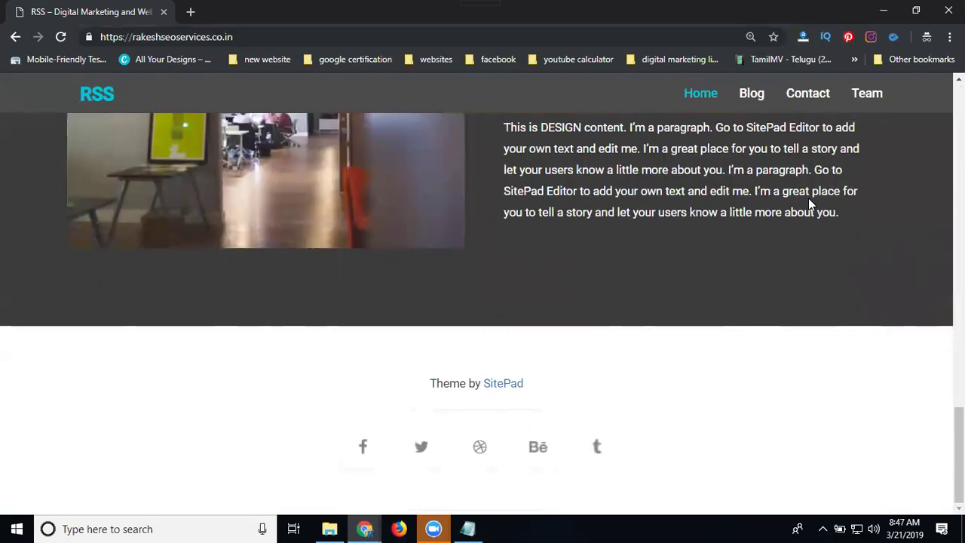
{"action": "scroll", "coordinate": [808, 197], "scroll_direction": "up", "scroll_amount": 10}
{"action": "scroll", "coordinate": [810, 204], "scroll_direction": "up", "scroll_amount": 5}
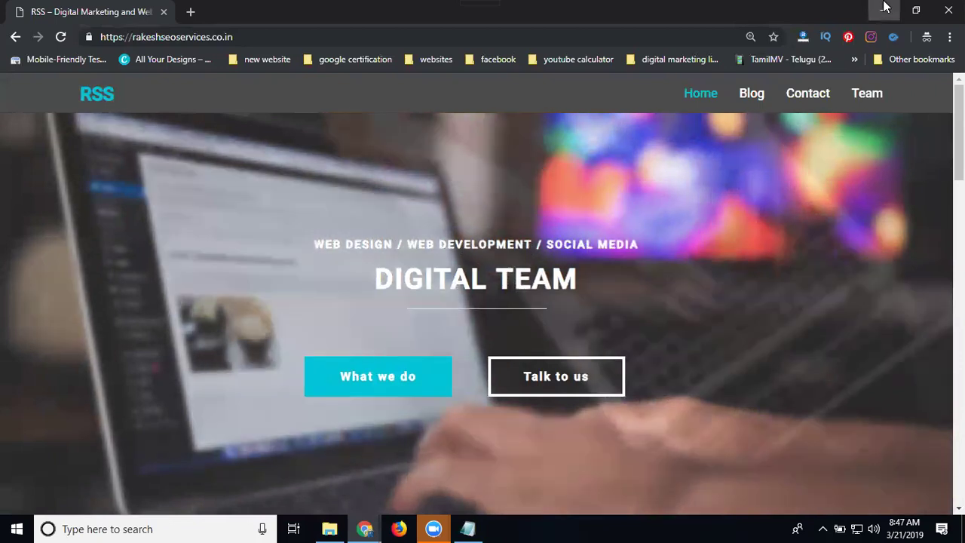
{"action": "left_click", "coordinate": [883, 10]}
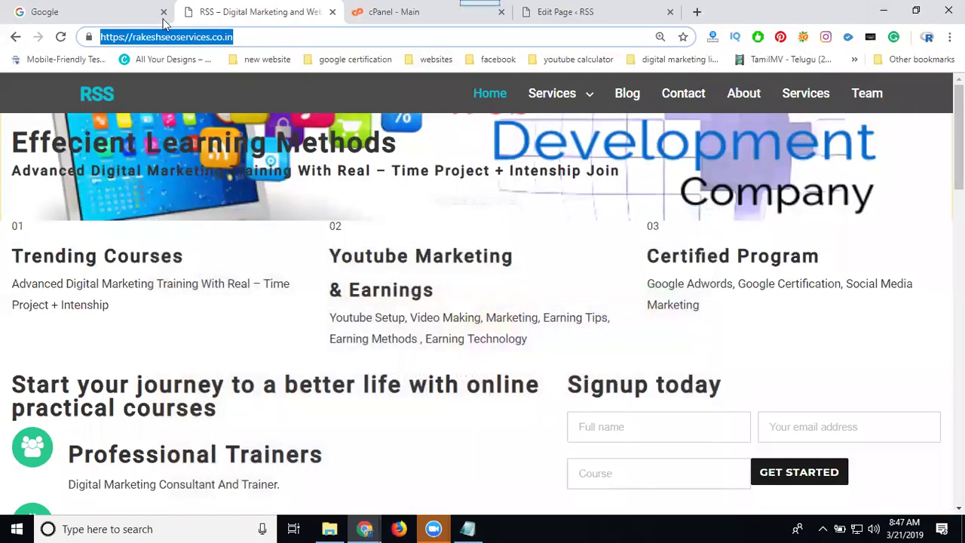
Delete '/ SOCIAL MEDIA' from the end of the hero subtitle.
{"action": "left_click", "coordinate": [62, 37]}
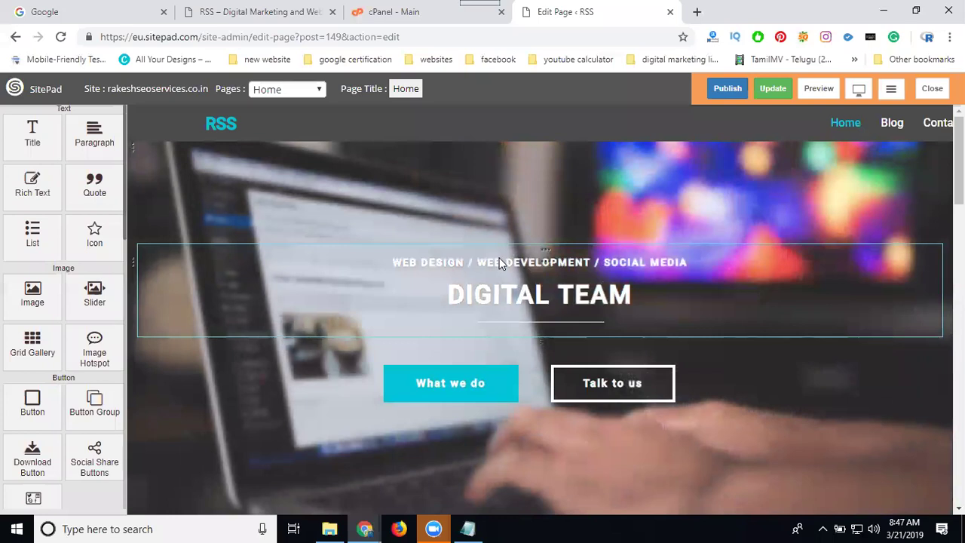
{"action": "left_click", "coordinate": [500, 262]}
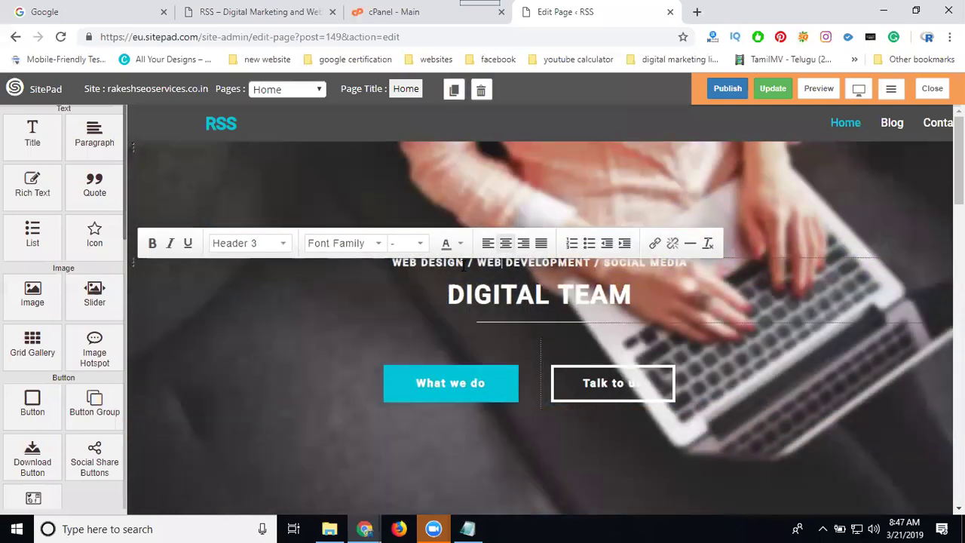
{"action": "left_click_drag", "start_coordinate": [463, 262], "coordinate": [387, 264]}
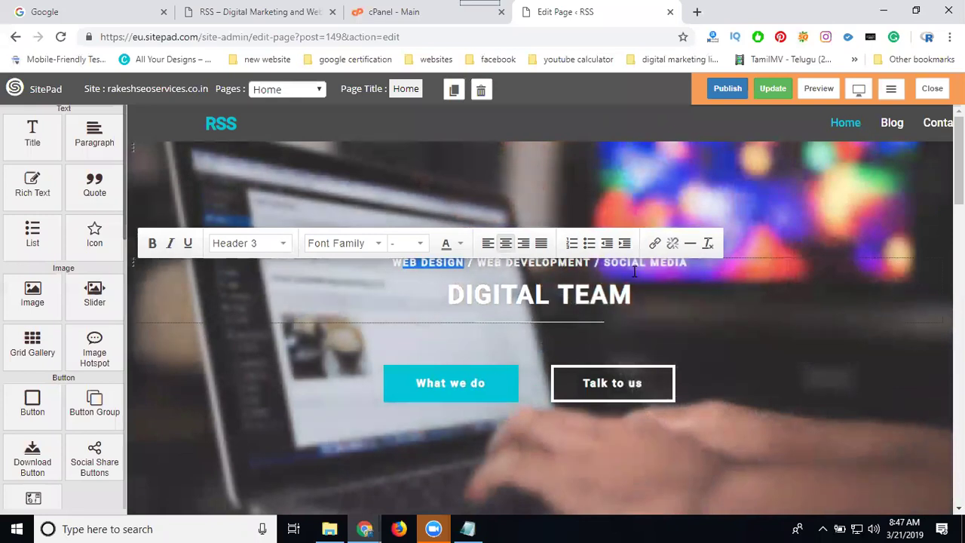
{"action": "left_click_drag", "start_coordinate": [594, 261], "coordinate": [694, 264]}
{"action": "key", "text": "BackSpace"}
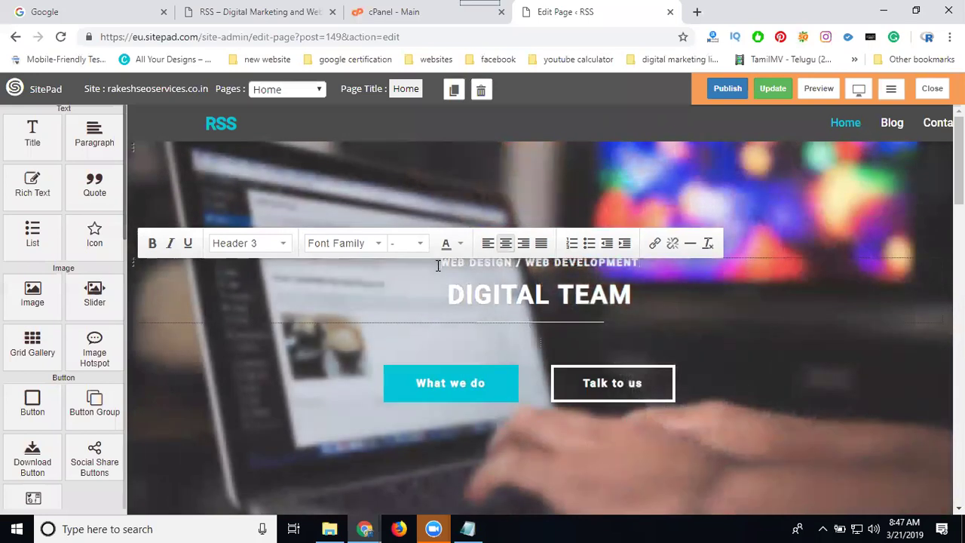
Add 'DIGITAL MARKETING /' at the start of the hero subtitle.
{"action": "left_click", "coordinate": [437, 266]}
{"action": "type", "text": "Digital Mark"}
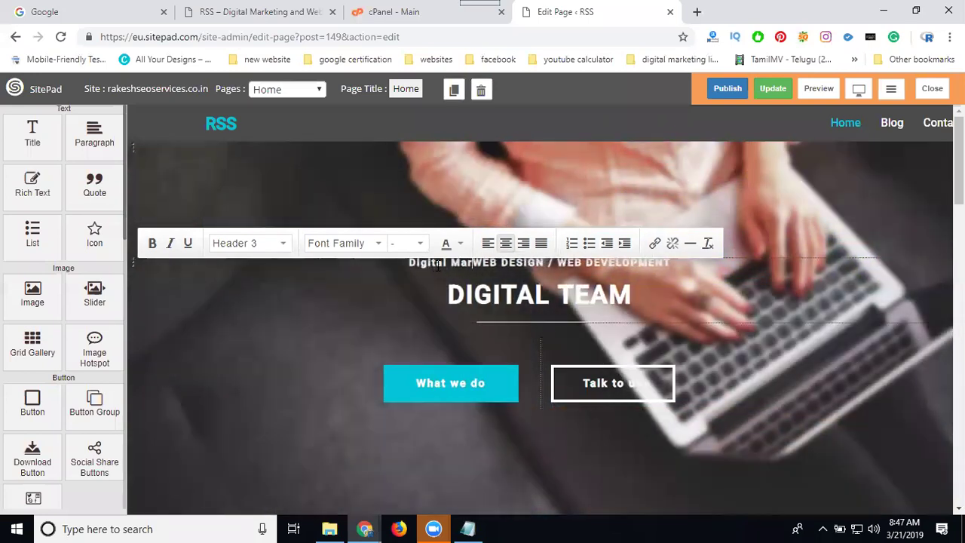
{"action": "type", "text": "eting"}
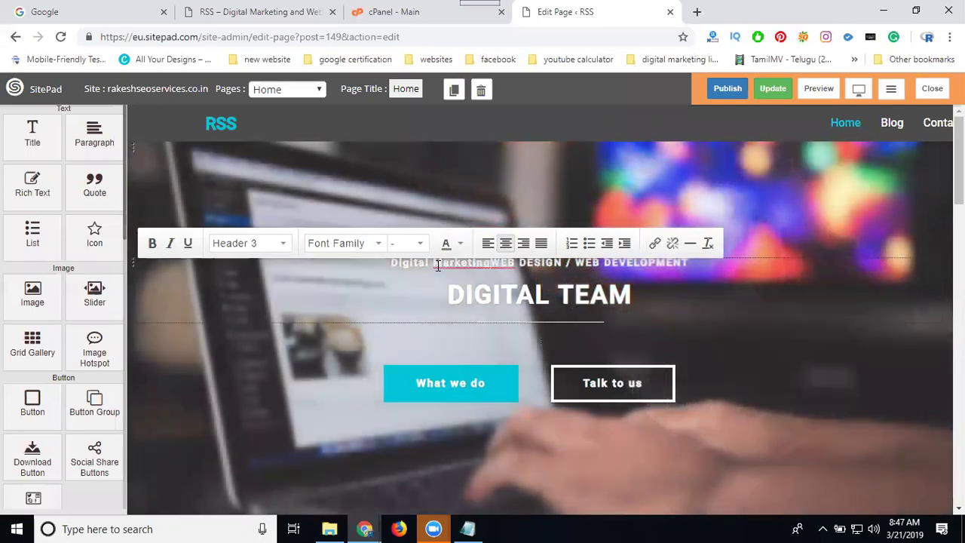
{"action": "type", "text": "/"}
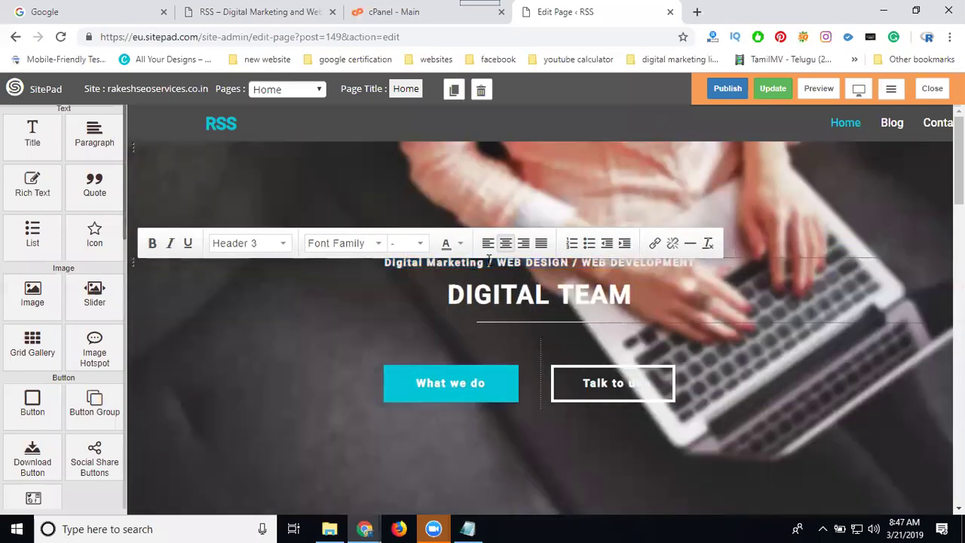
{"action": "left_click_drag", "start_coordinate": [489, 260], "coordinate": [388, 262]}
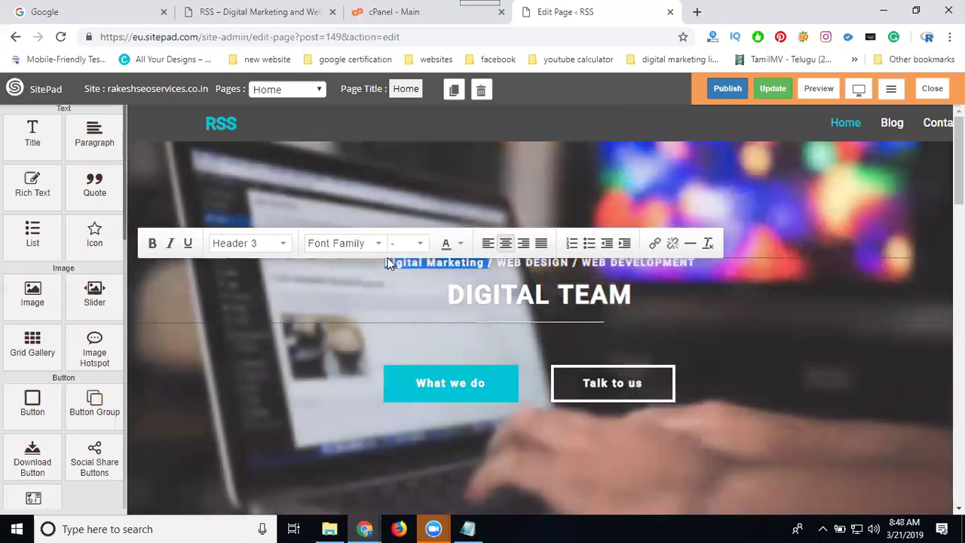
{"action": "type", "text": "DIGITAL"}
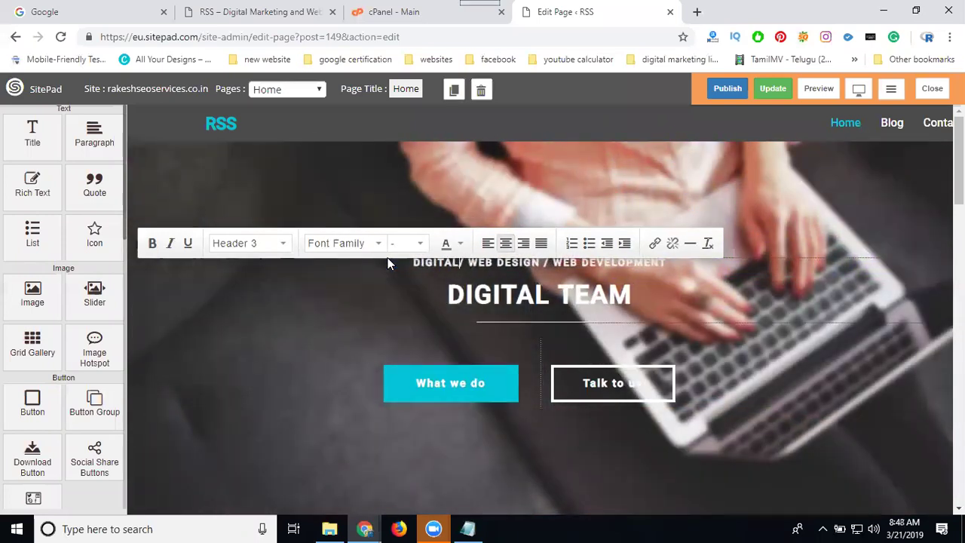
{"action": "type", "text": " MARKET"}
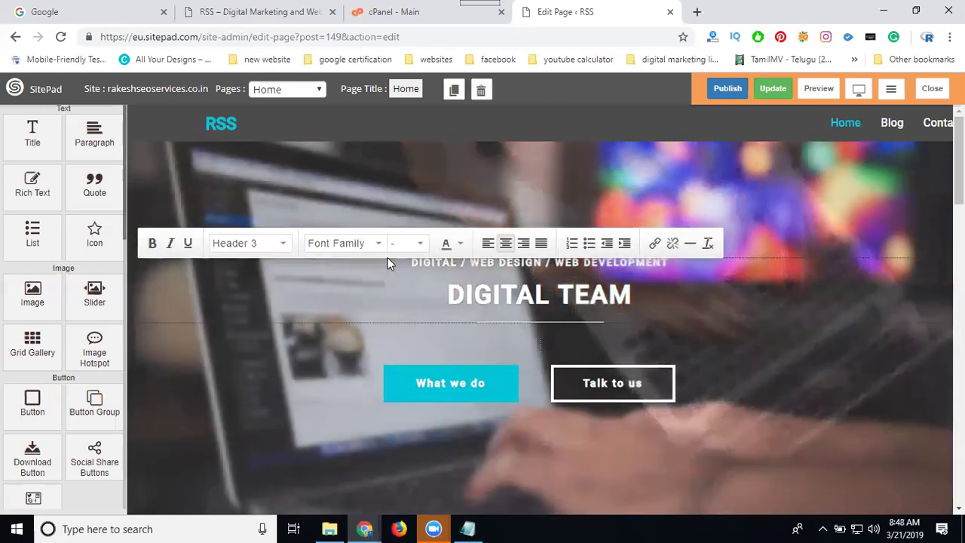
{"action": "type", "text": "ING"}
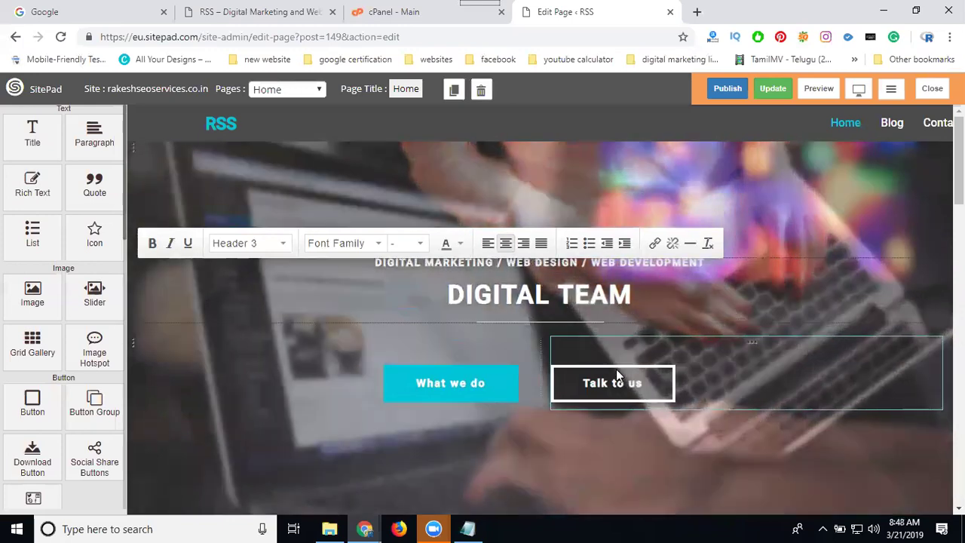
Finish the subtitle edit and review the What we do and Talk to us button settings.
{"action": "left_click", "coordinate": [614, 379]}
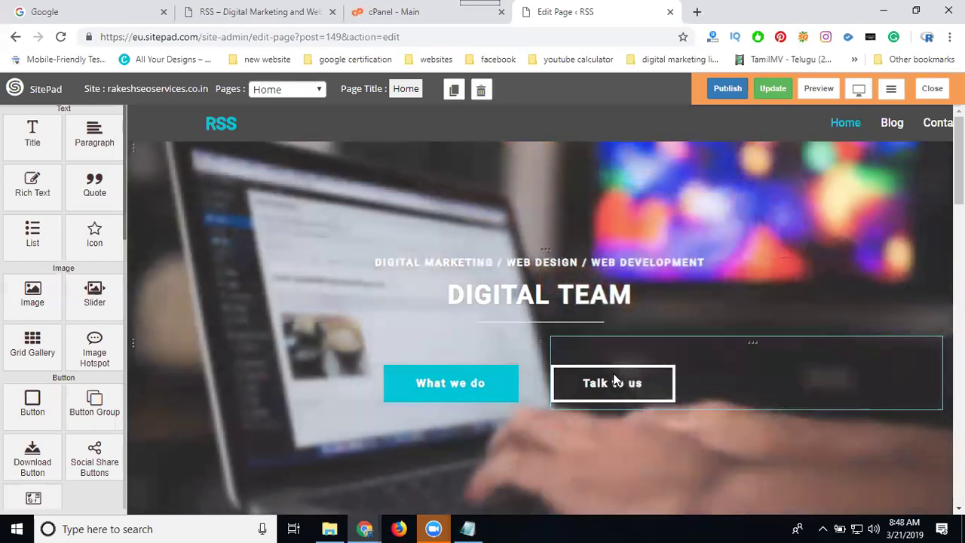
{"action": "left_click", "coordinate": [452, 381]}
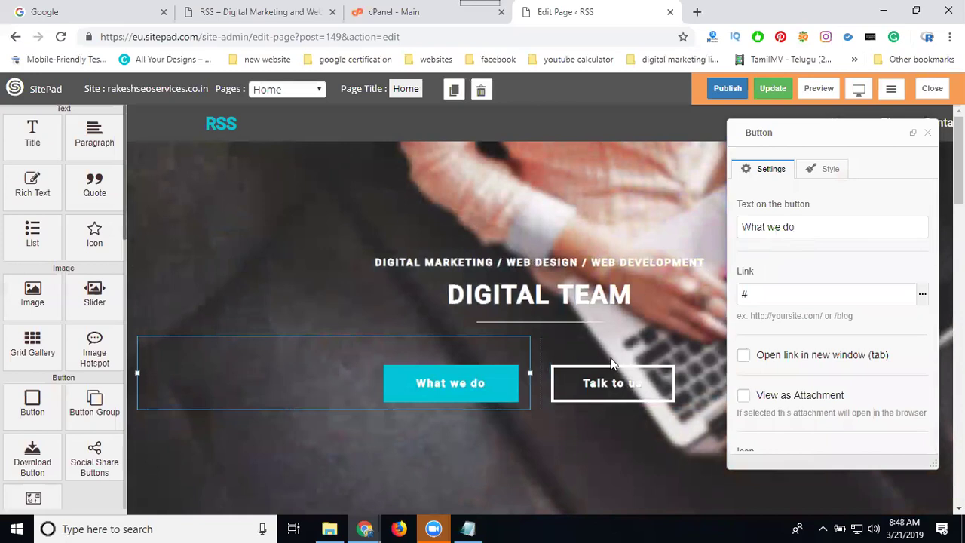
{"action": "left_click", "coordinate": [614, 380]}
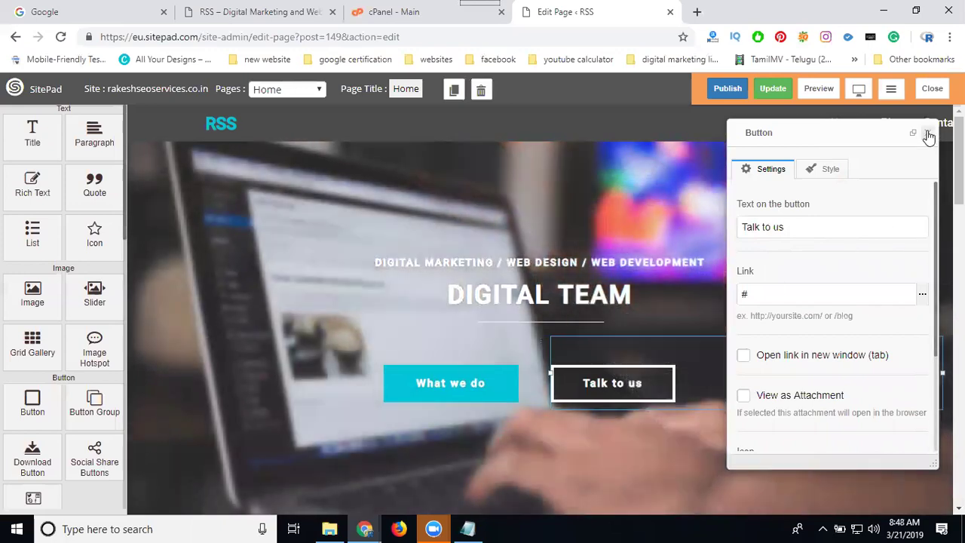
{"action": "left_click", "coordinate": [928, 132]}
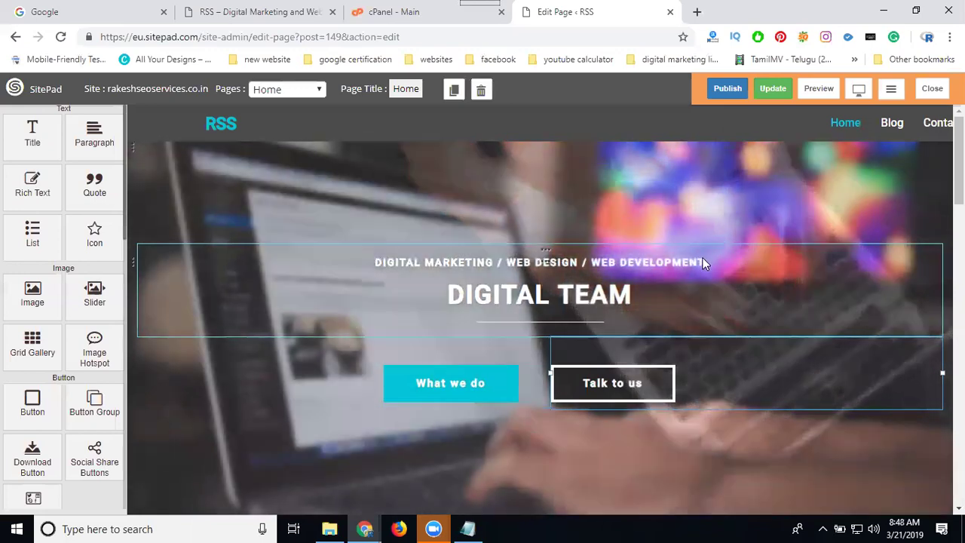
Append '/ mobile apps' to the end of the hero subtitle.
{"action": "left_click", "coordinate": [712, 260]}
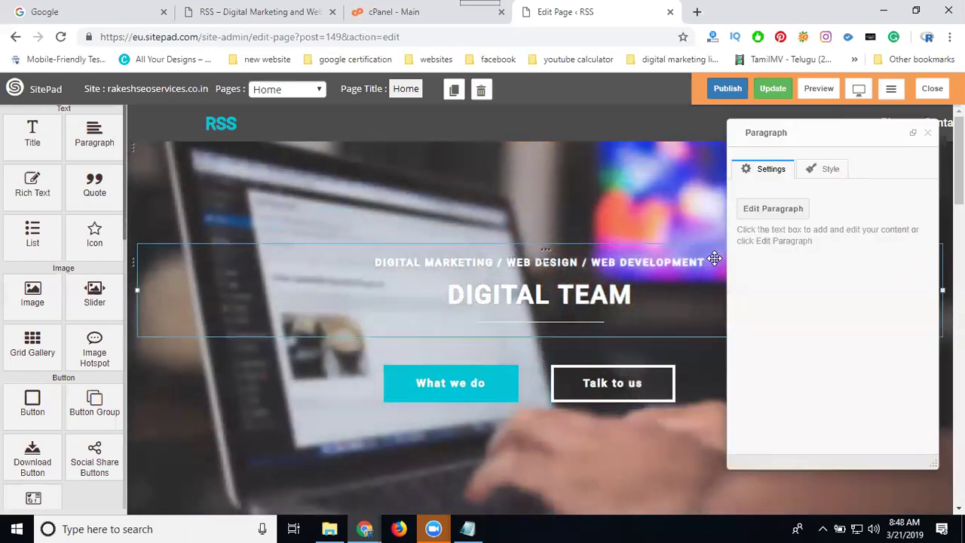
{"action": "left_click", "coordinate": [714, 259]}
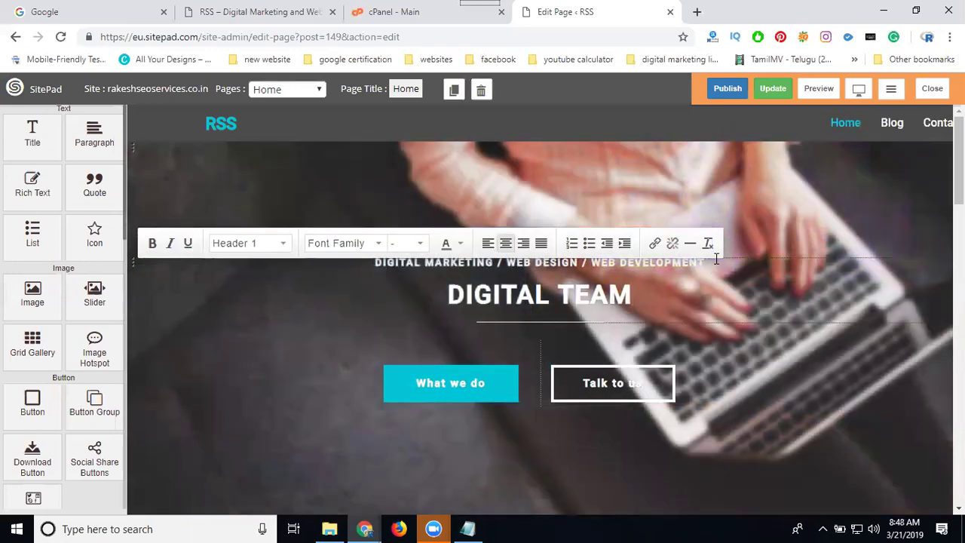
{"action": "type", "text": "/"}
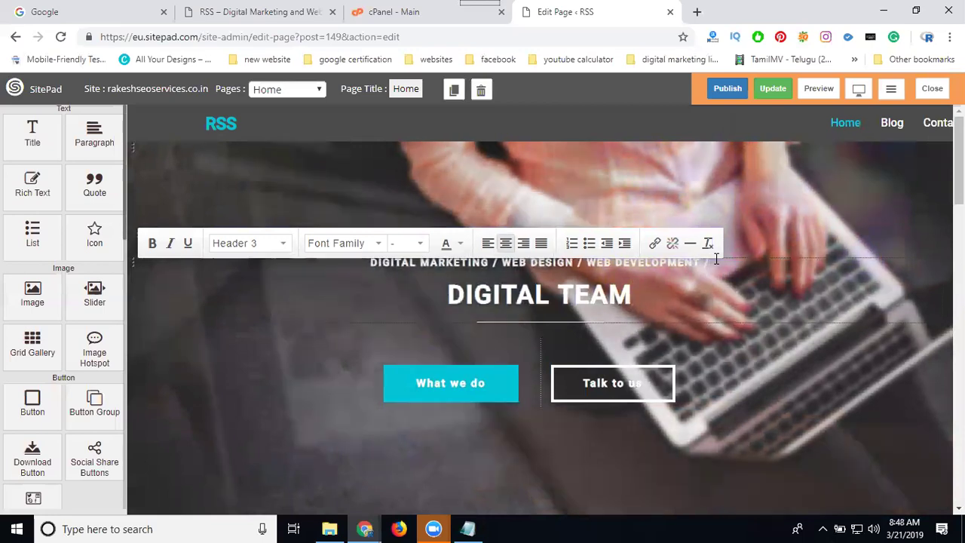
{"action": "type", "text": " mobile"}
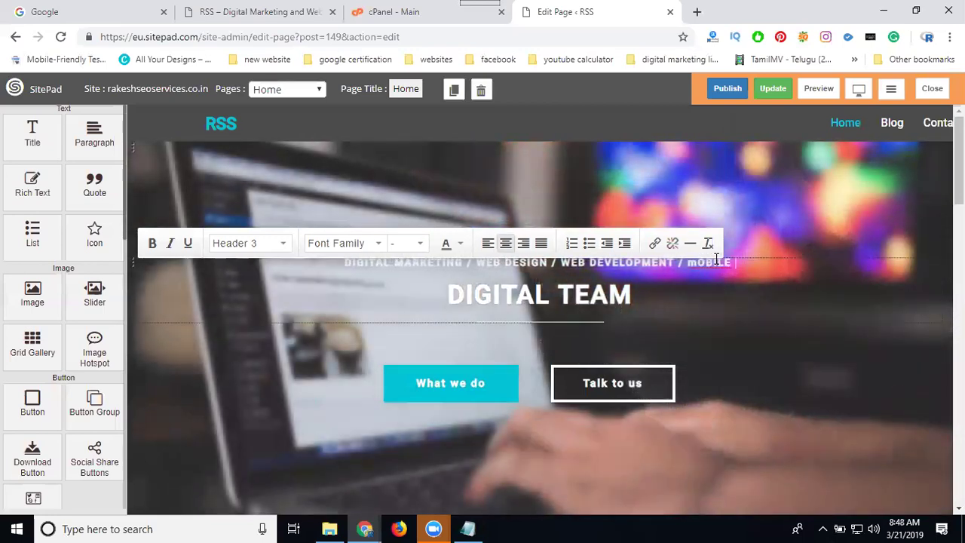
{"action": "key", "text": "BackSpace"}
{"action": "key", "text": "BackSpace"}
{"action": "key", "text": "BackSpace"}
{"action": "key", "text": "BackSpace"}
{"action": "key", "text": "BackSpace"}
{"action": "key", "text": "BackSpace"}
{"action": "type", "text": "an"}
{"action": "key", "text": "BackSpace"}
{"action": "key", "text": "BackSpace"}
{"action": "type", "text": "mobile apps"}
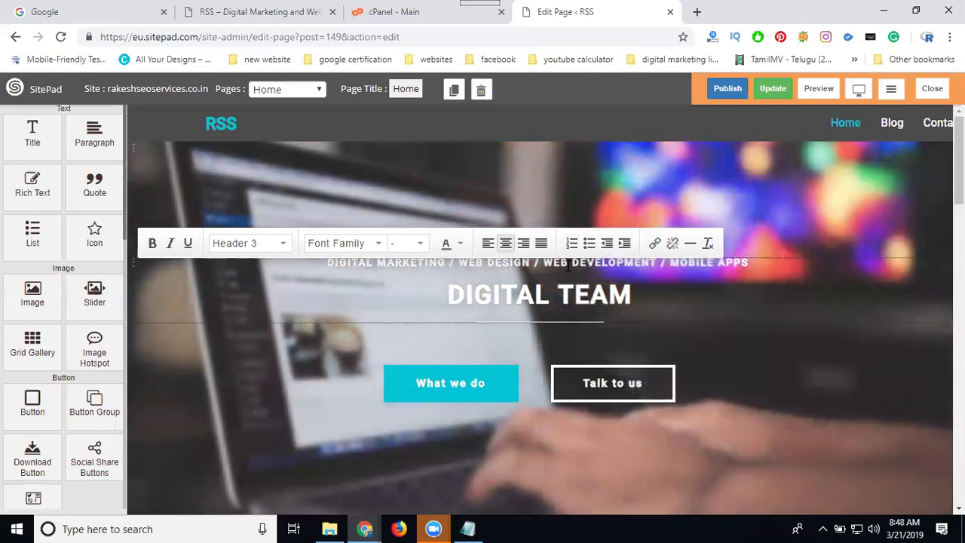
Remove '/ WEB' and keep DEVELOPMENT at the end of the subtitle.
{"action": "key", "text": "BackSpace"}
{"action": "key", "text": "BackSpace"}
{"action": "key", "text": "BackSpace"}
{"action": "key", "text": "BackSpace"}
{"action": "key", "text": "BackSpace"}
{"action": "key", "text": "BackSpace"}
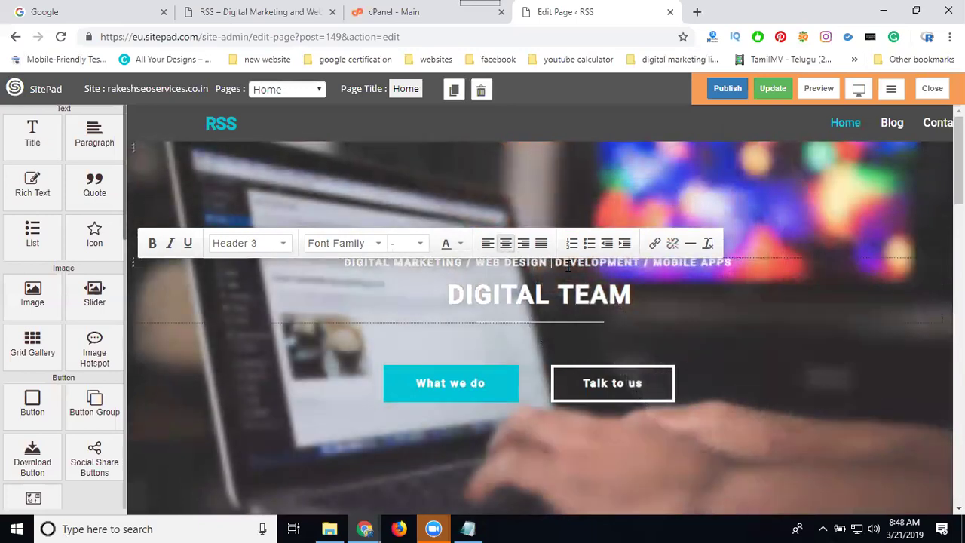
{"action": "double_click", "coordinate": [567, 264]}
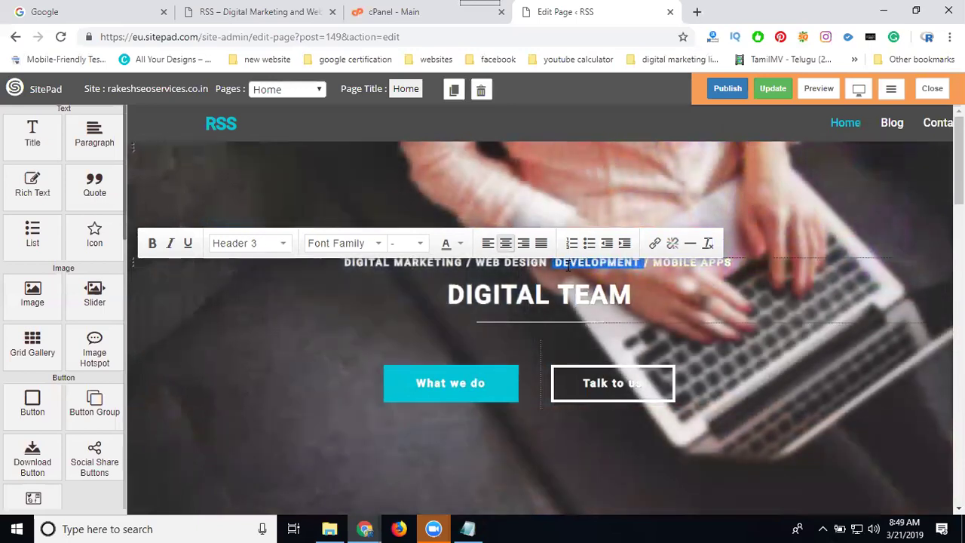
{"action": "key", "text": "BackSpace"}
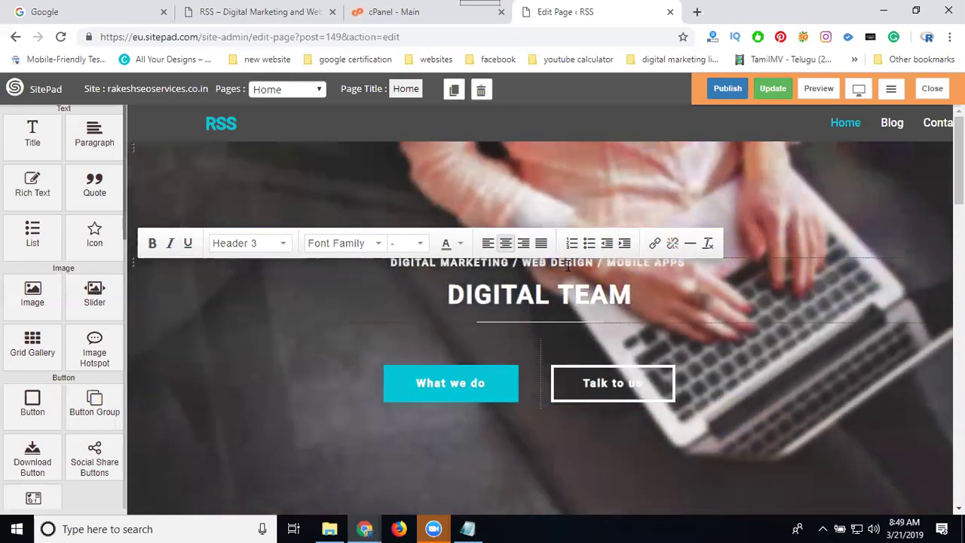
{"action": "key", "text": "ctrl+z"}
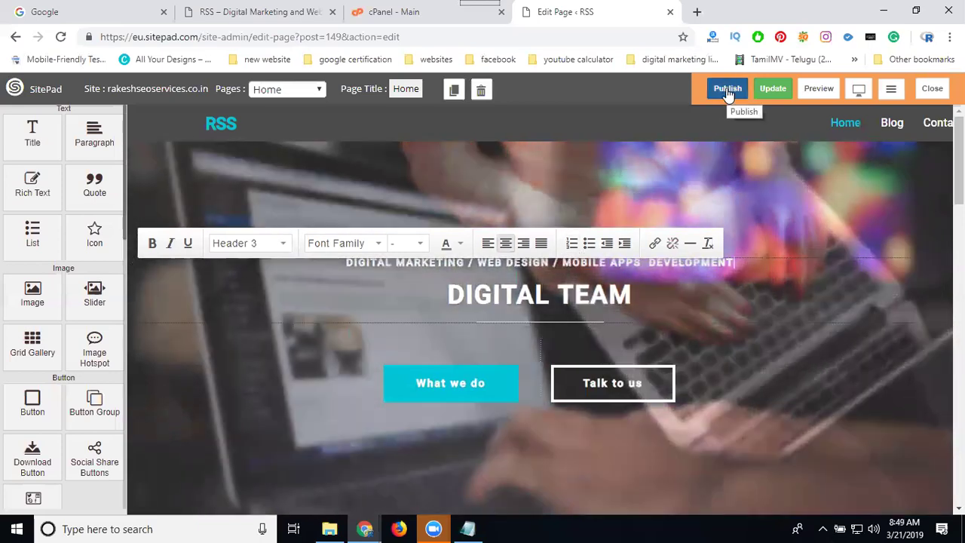
Publish the edited home page and watch the upload reach 100%.
{"action": "left_click", "coordinate": [727, 88]}
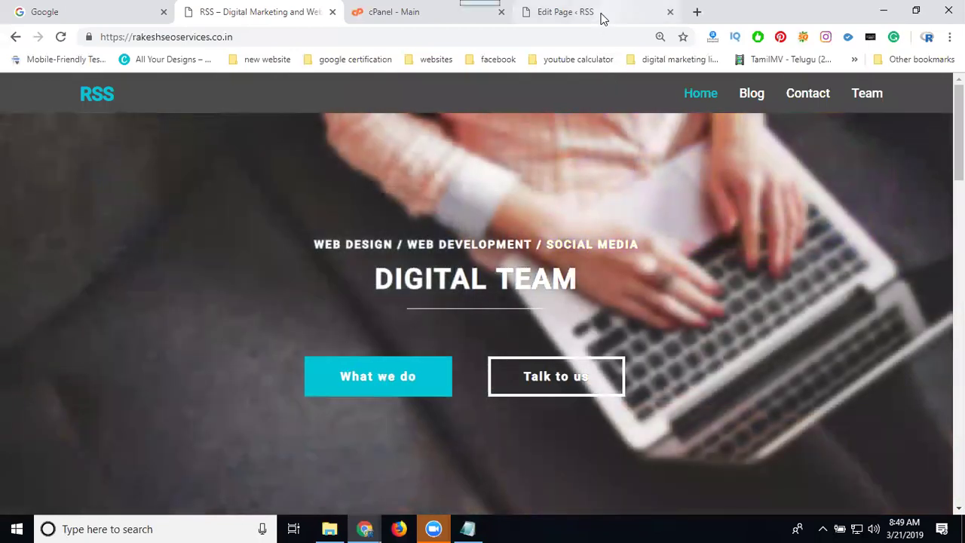
{"action": "left_click", "coordinate": [601, 14]}
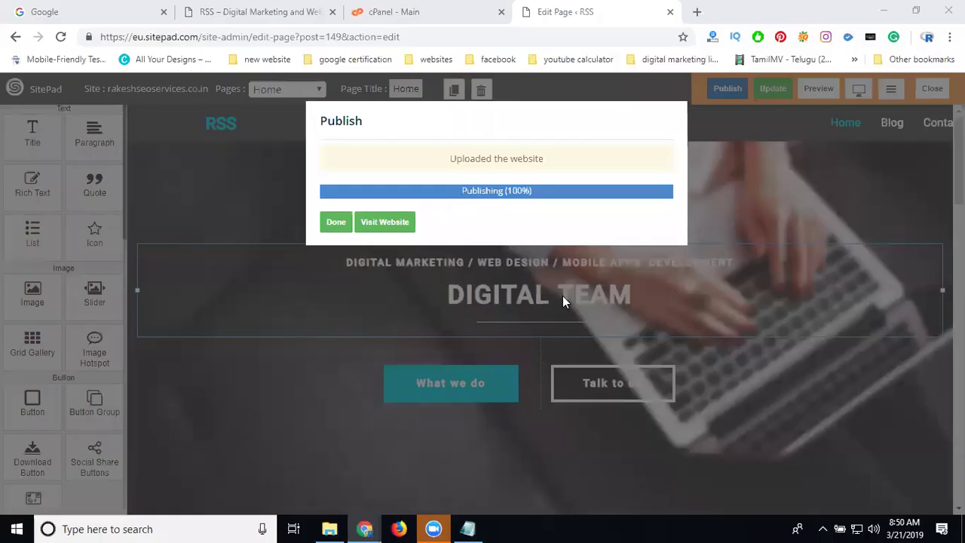
Reload the live site, check the Team page's Talented Team section, then return to the editor.
{"action": "left_click", "coordinate": [563, 295]}
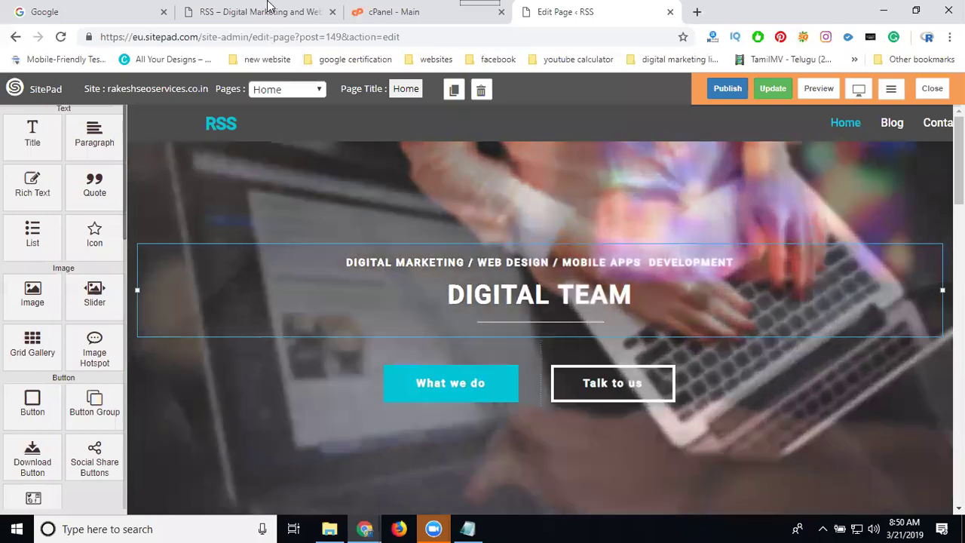
{"action": "left_click", "coordinate": [260, 12]}
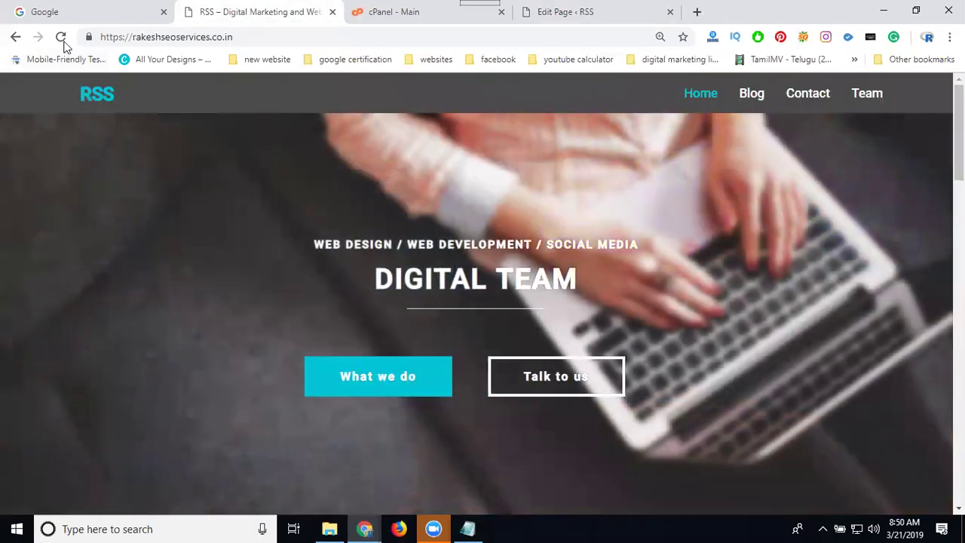
{"action": "left_click", "coordinate": [61, 37]}
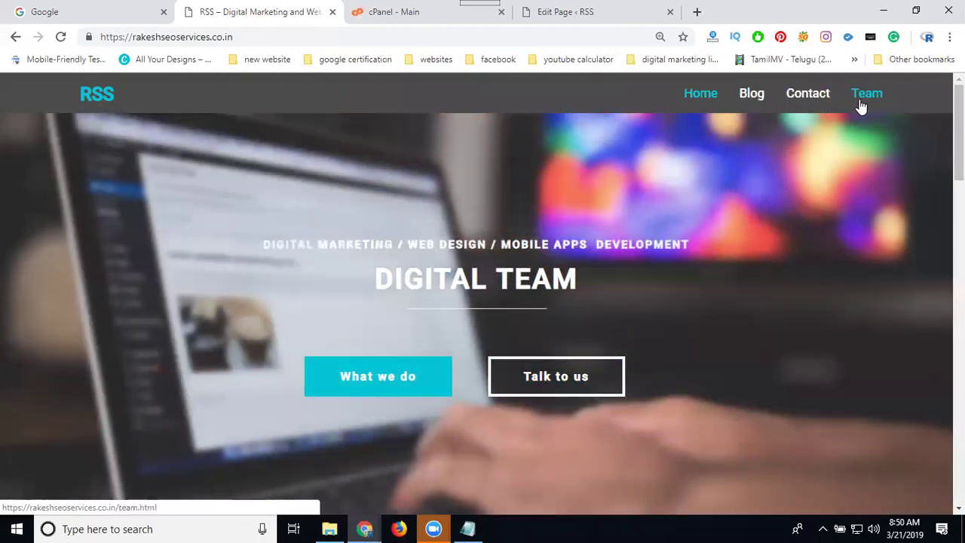
{"action": "left_click", "coordinate": [865, 104]}
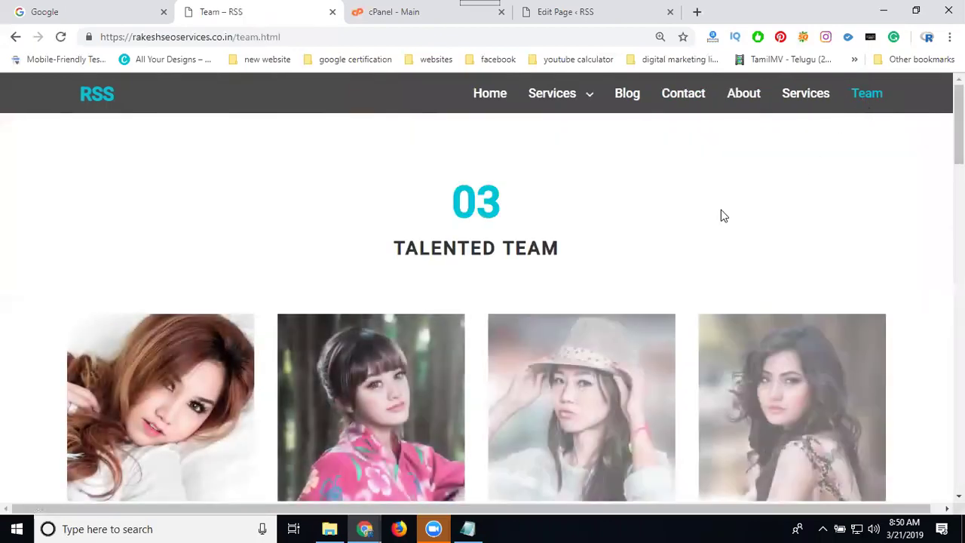
{"action": "scroll", "coordinate": [361, 247], "scroll_direction": "down", "scroll_amount": 3}
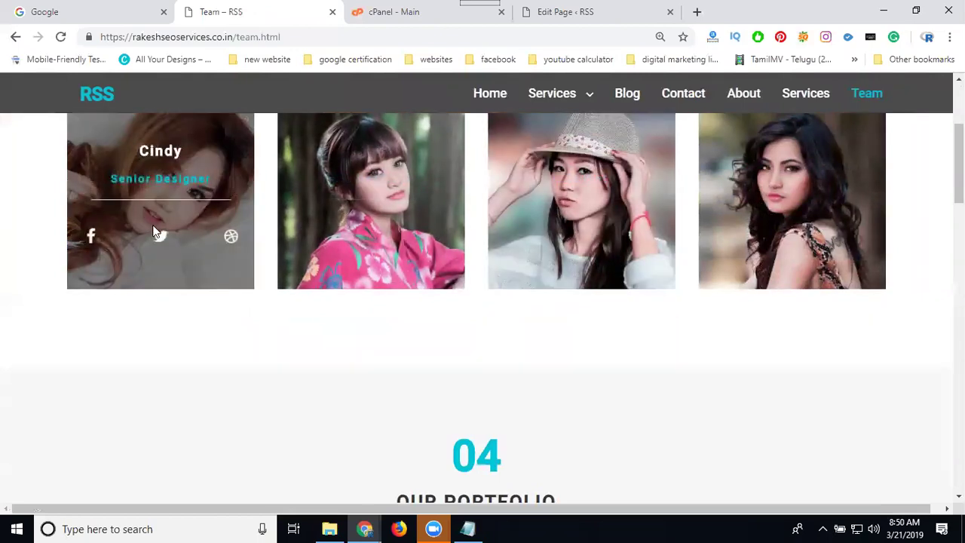
{"action": "left_click", "coordinate": [562, 12]}
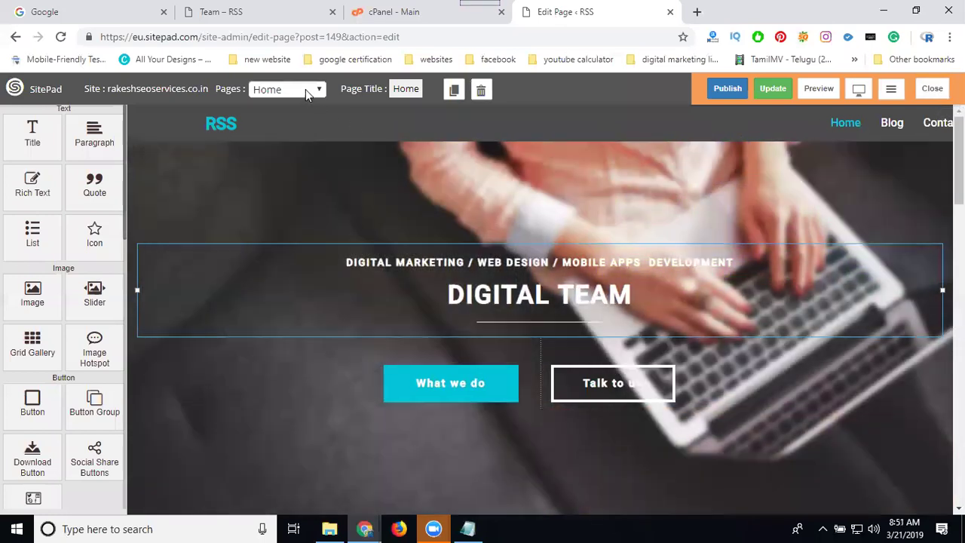
Choose Team from the Pages list to edit the Team page.
{"action": "left_click", "coordinate": [306, 90]}
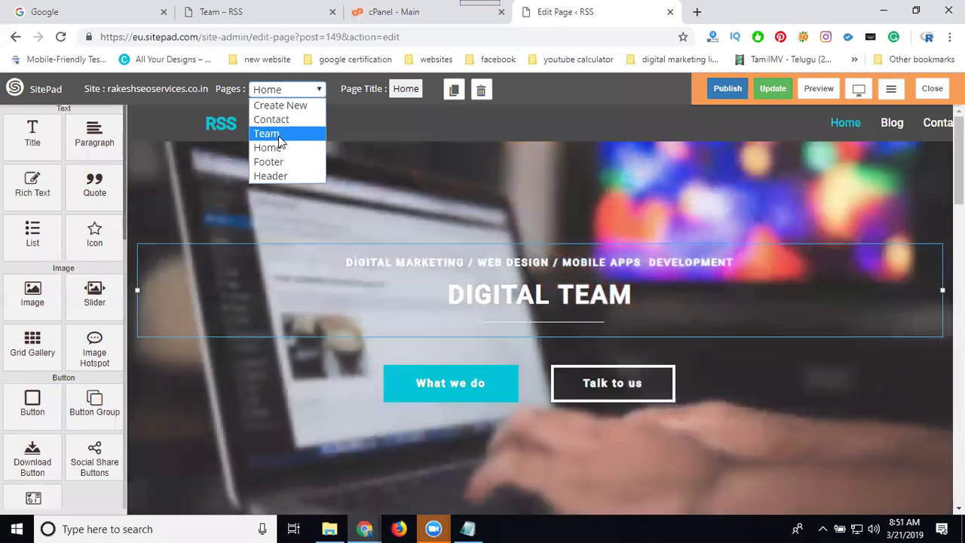
{"action": "left_click", "coordinate": [266, 134]}
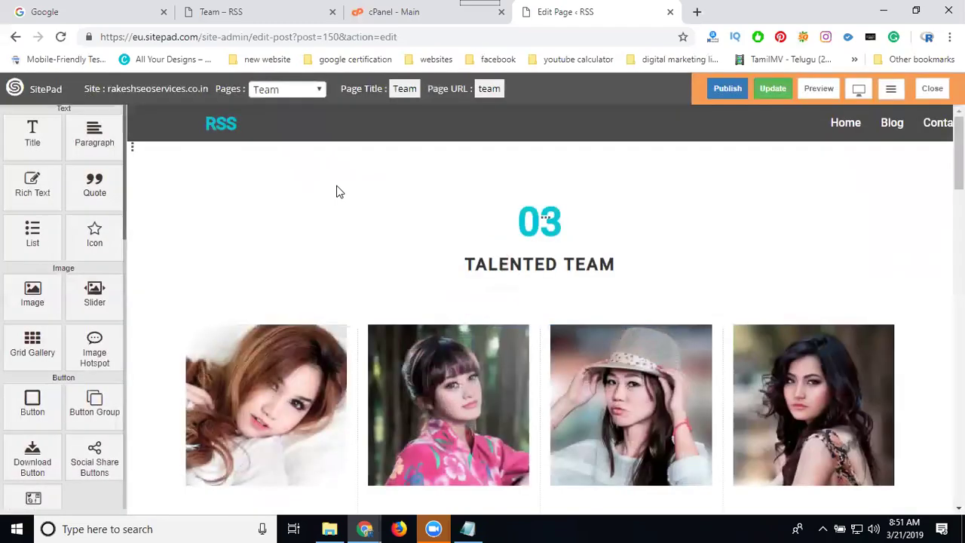
Open the first team photo's image settings, look through them, then close them.
{"action": "scroll", "coordinate": [423, 230], "scroll_direction": "down", "scroll_amount": 2}
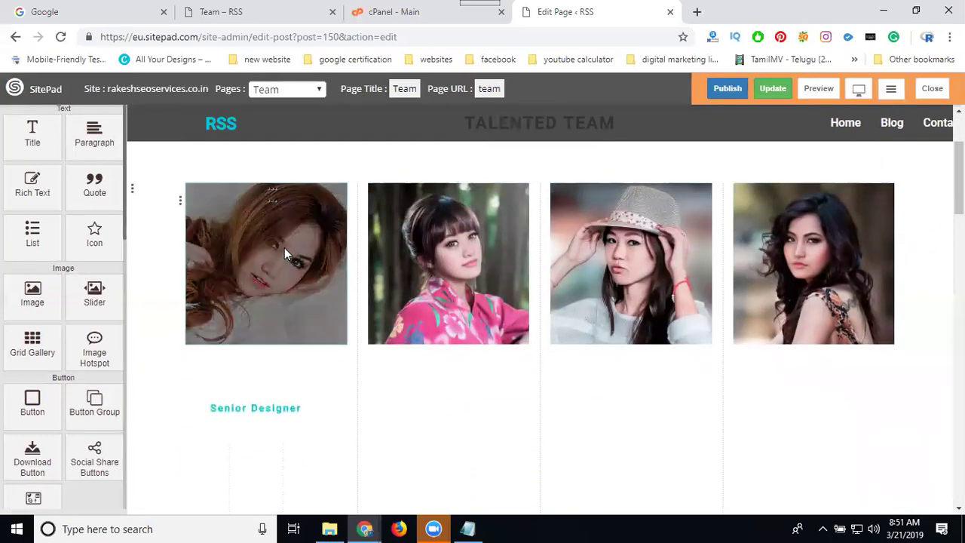
{"action": "left_click", "coordinate": [285, 248]}
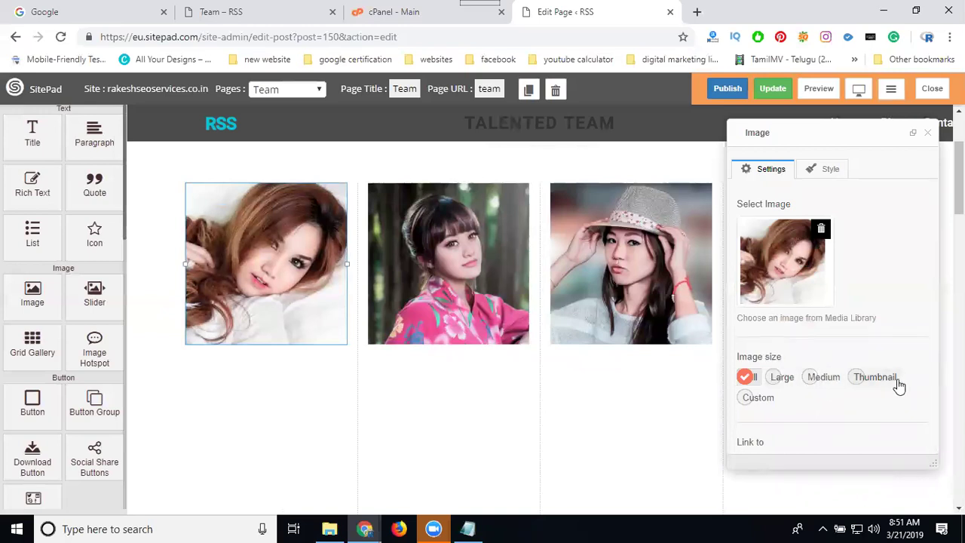
{"action": "scroll", "coordinate": [860, 306], "scroll_direction": "down", "scroll_amount": 3}
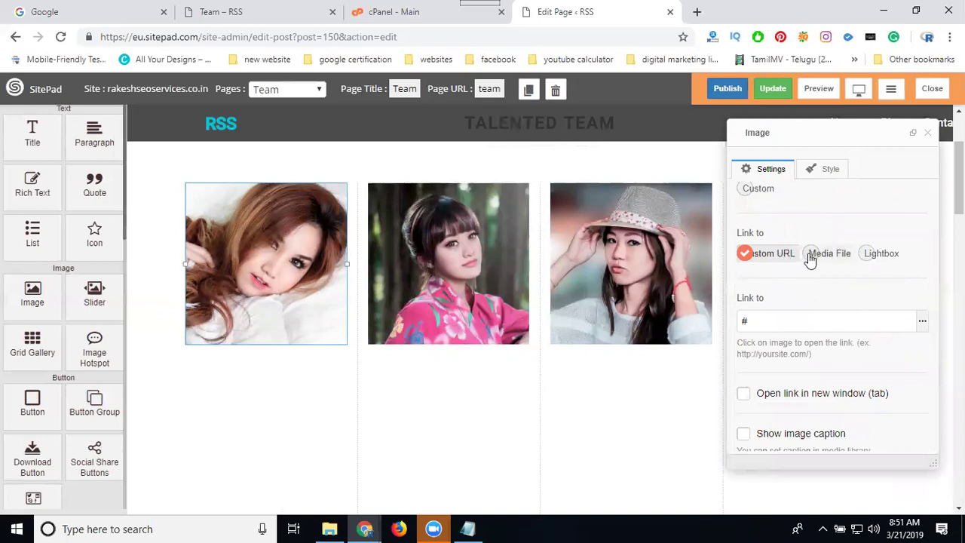
{"action": "scroll", "coordinate": [827, 323], "scroll_direction": "down", "scroll_amount": 3}
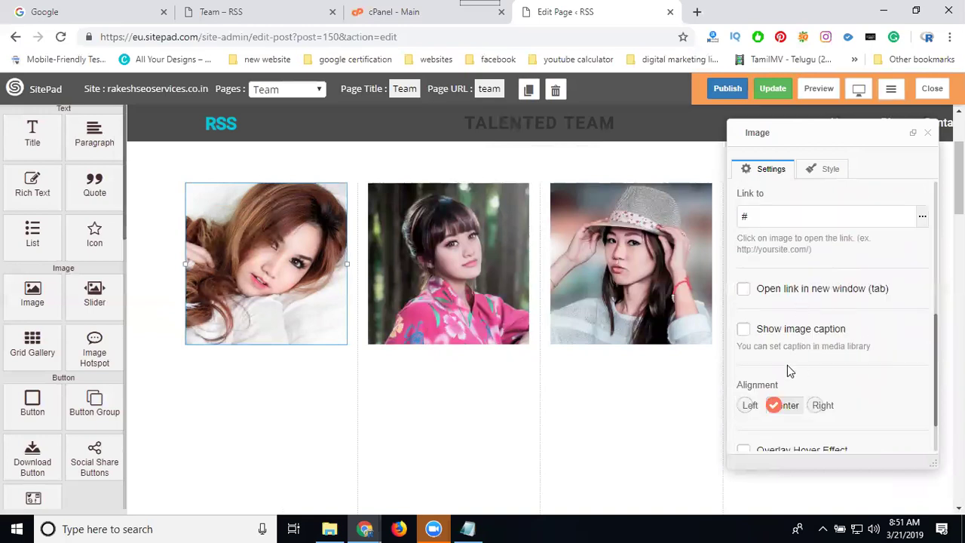
{"action": "scroll", "coordinate": [272, 360], "scroll_direction": "down", "scroll_amount": 2}
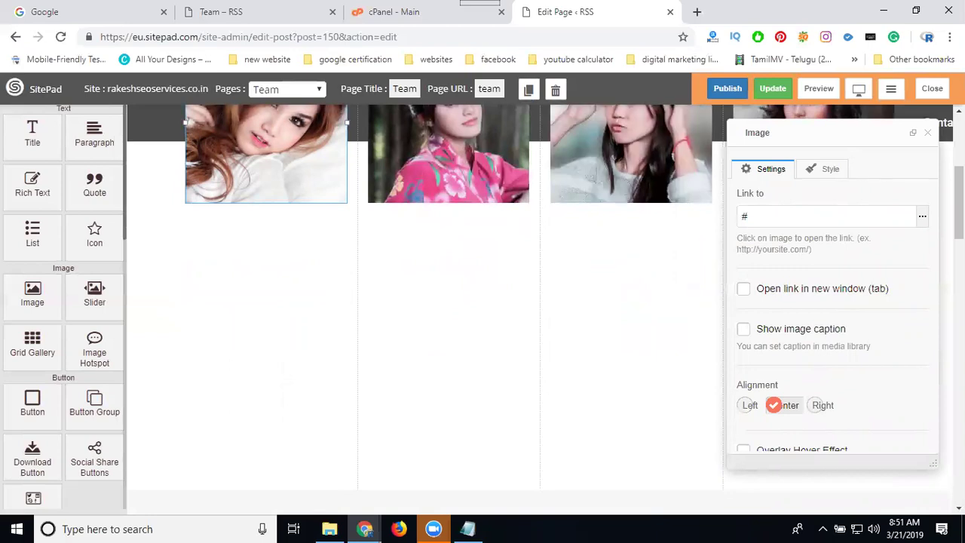
{"action": "left_click", "coordinate": [927, 132]}
{"action": "scroll", "coordinate": [866, 255], "scroll_direction": "up", "scroll_amount": 3}
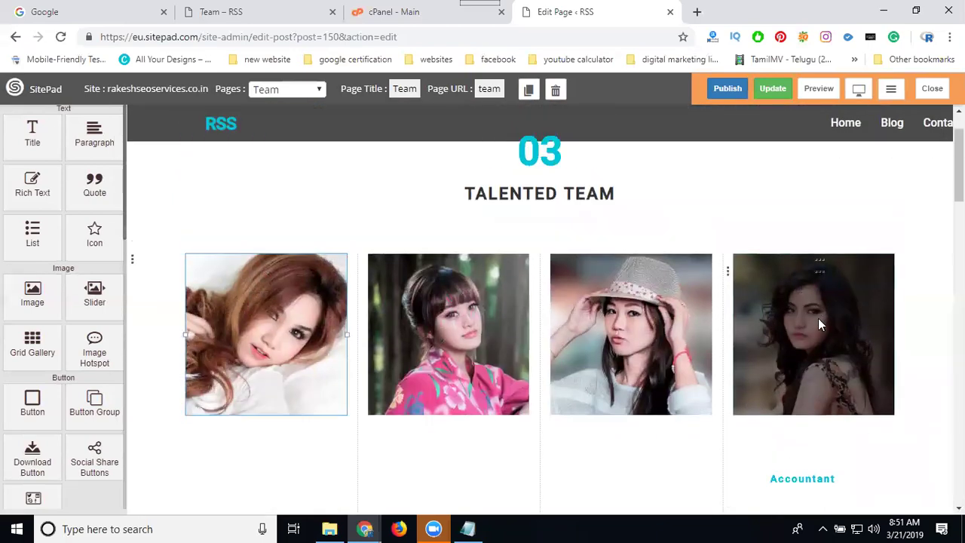
{"action": "scroll", "coordinate": [808, 350], "scroll_direction": "down", "scroll_amount": 2}
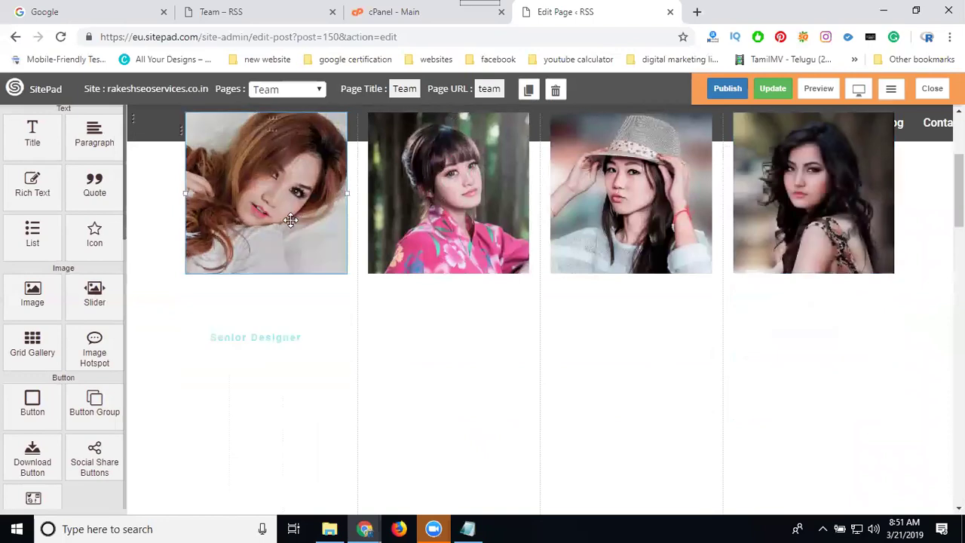
Swap the first team photo for the owner's suit portrait from the Media Library.
{"action": "left_click", "coordinate": [287, 223]}
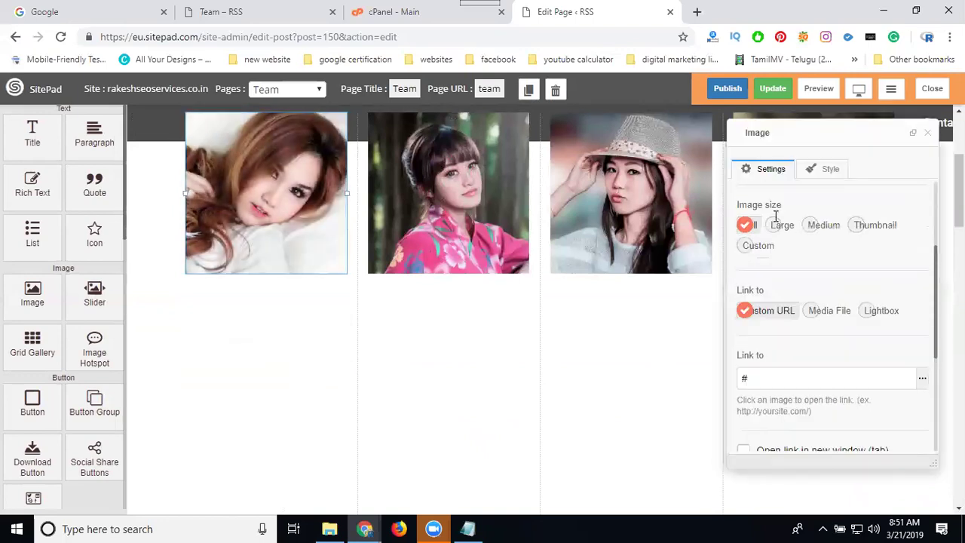
{"action": "left_click", "coordinate": [819, 230]}
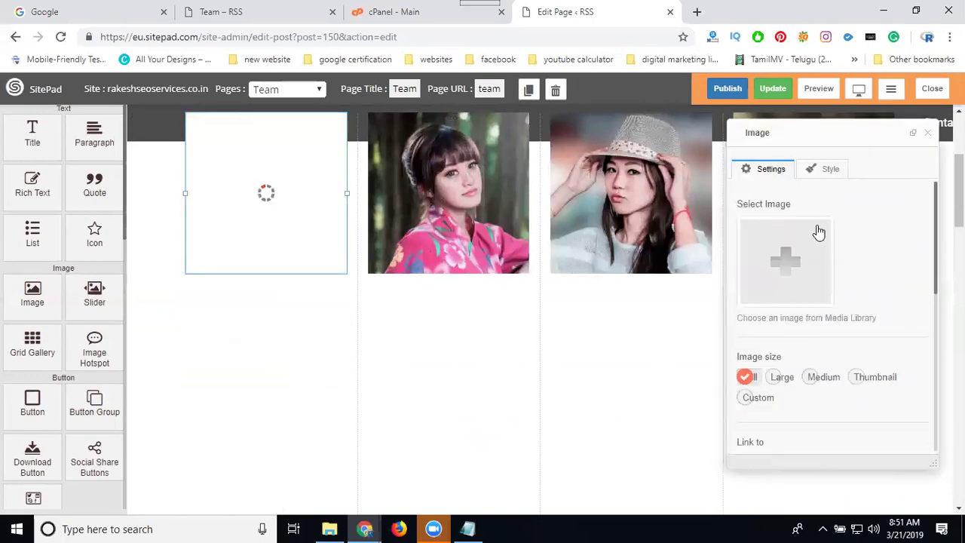
{"action": "left_click", "coordinate": [787, 261]}
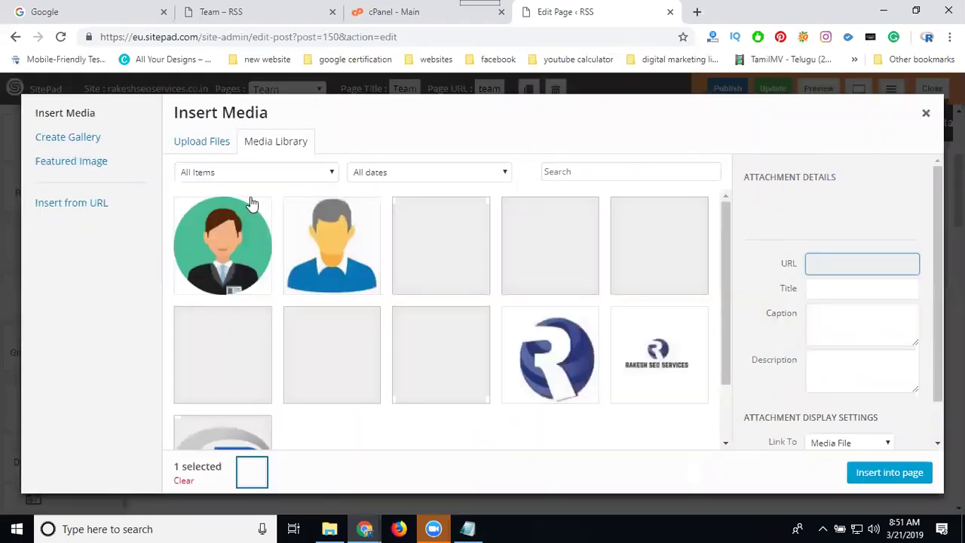
{"action": "left_click", "coordinate": [659, 245]}
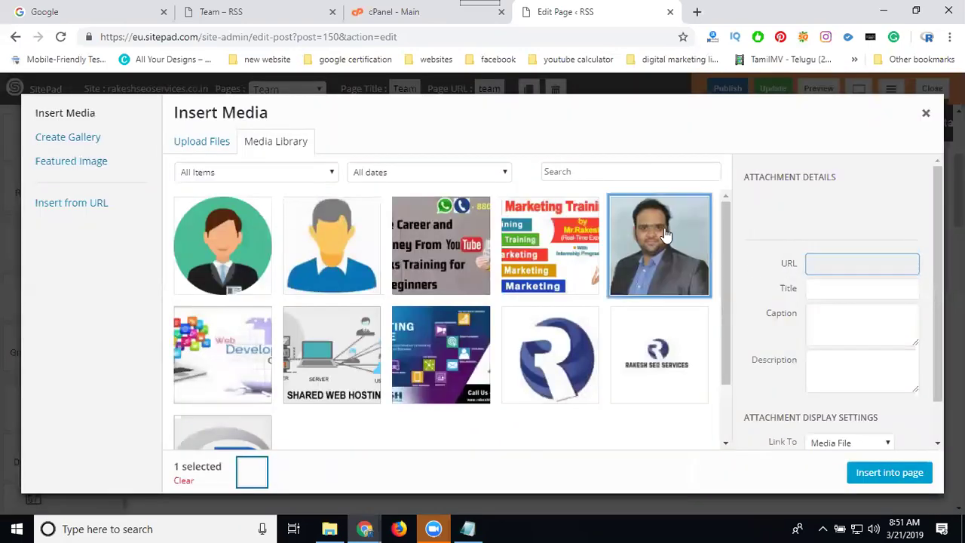
{"action": "left_click", "coordinate": [887, 473]}
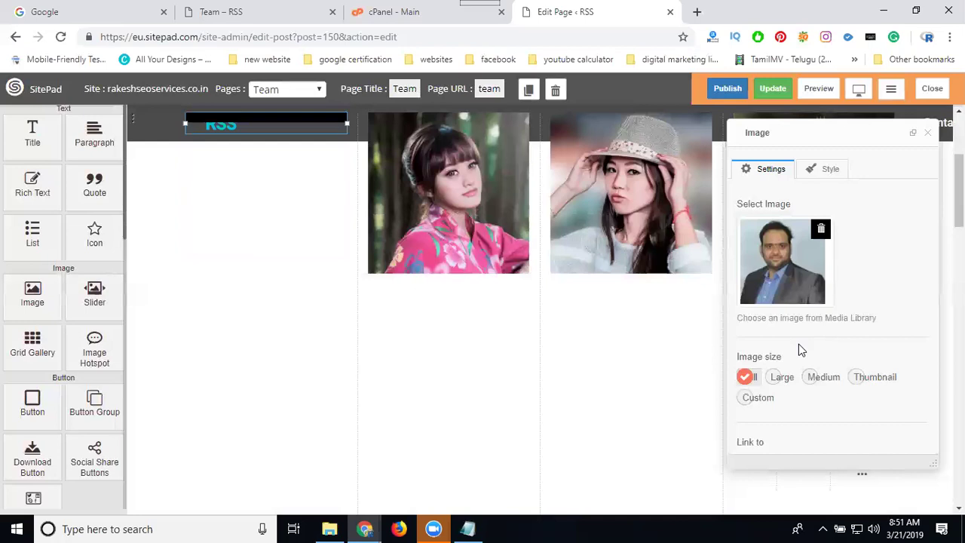
{"action": "scroll", "coordinate": [799, 343], "scroll_direction": "down", "scroll_amount": 2}
{"action": "scroll", "coordinate": [804, 349], "scroll_direction": "down", "scroll_amount": 3}
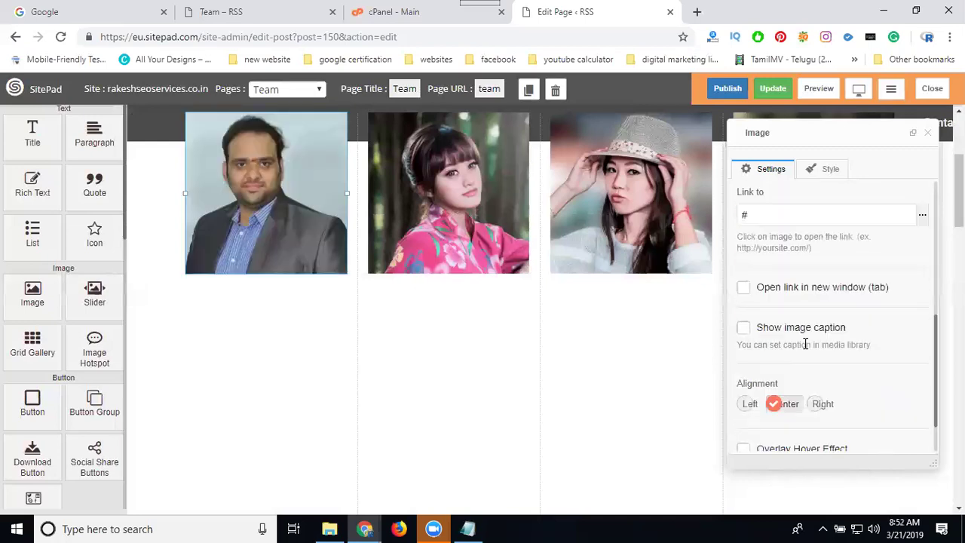
{"action": "scroll", "coordinate": [806, 345], "scroll_direction": "up", "scroll_amount": 5}
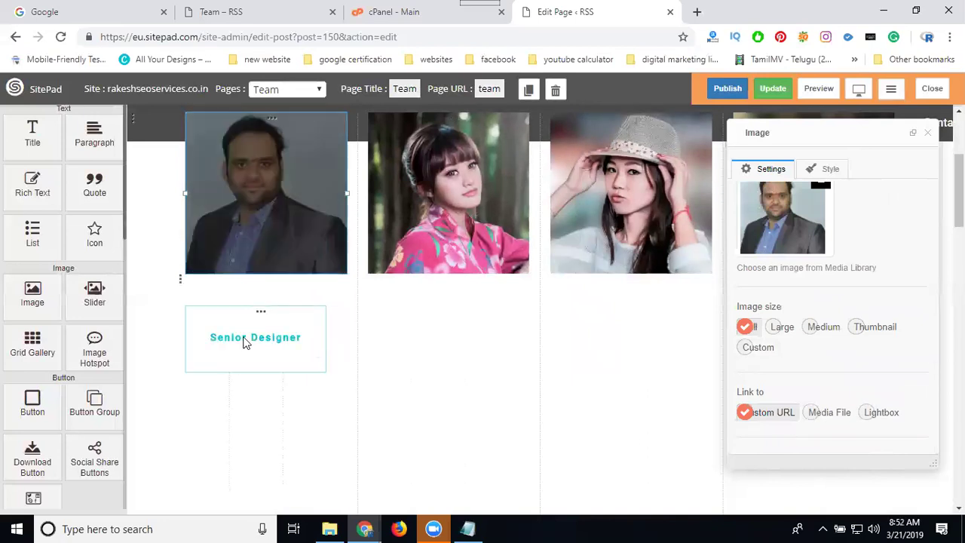
Select the first member's Senior Designer caption text and delete it.
{"action": "left_click", "coordinate": [242, 337]}
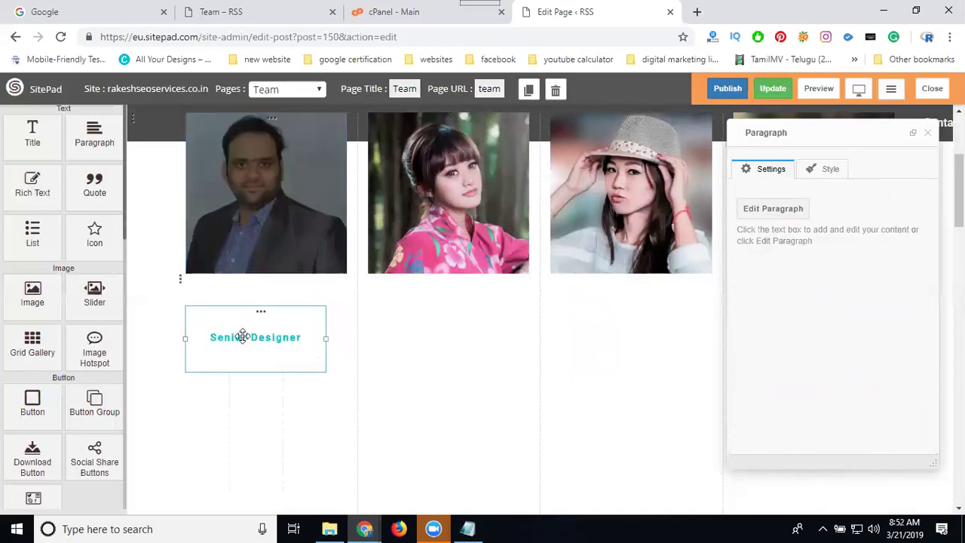
{"action": "double_click", "coordinate": [242, 337]}
{"action": "triple_click", "coordinate": [244, 337]}
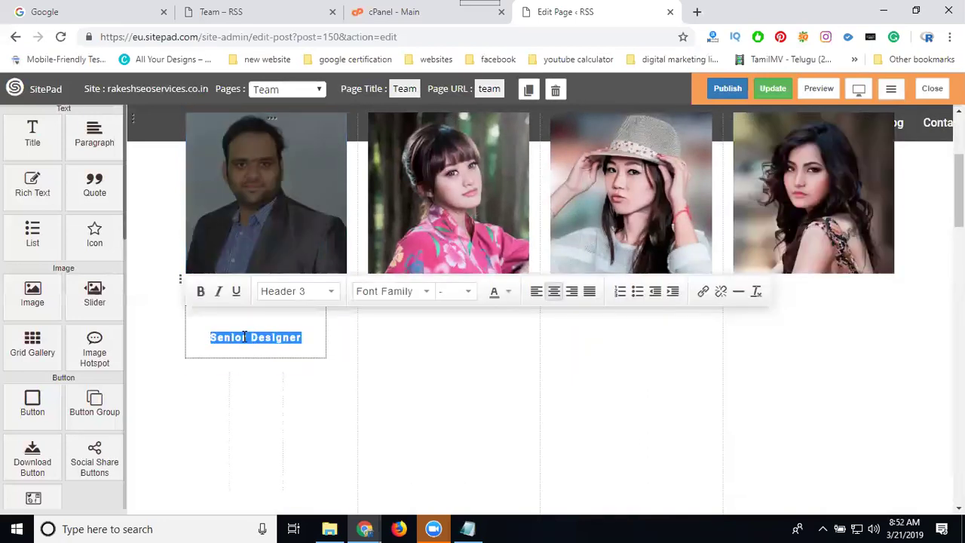
{"action": "key", "text": "BackSpace"}
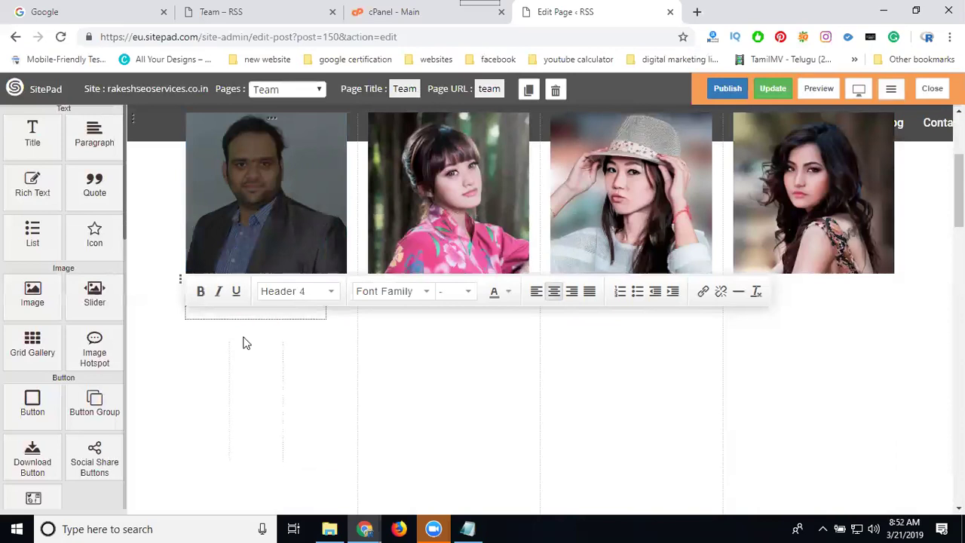
{"action": "scroll", "coordinate": [248, 345], "scroll_direction": "up", "scroll_amount": 2}
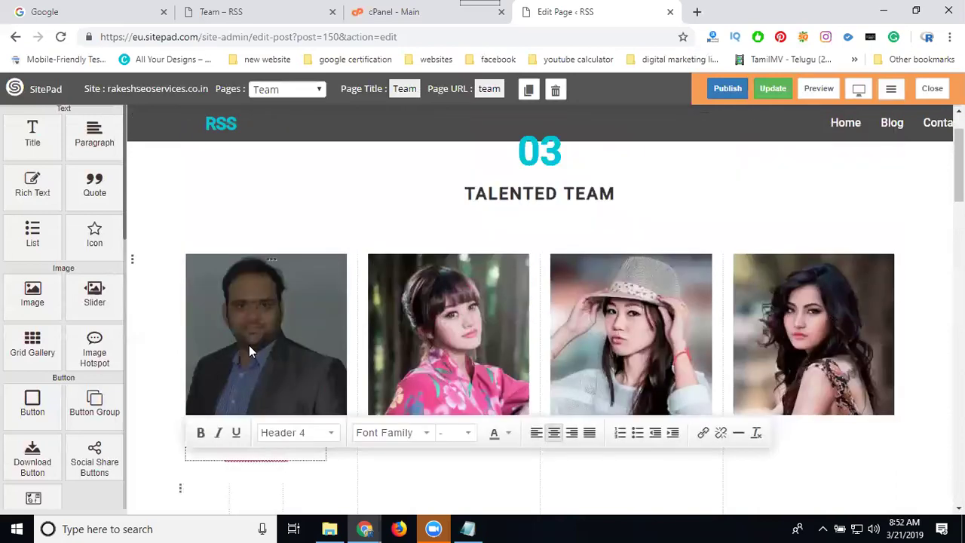
{"action": "left_click", "coordinate": [161, 279]}
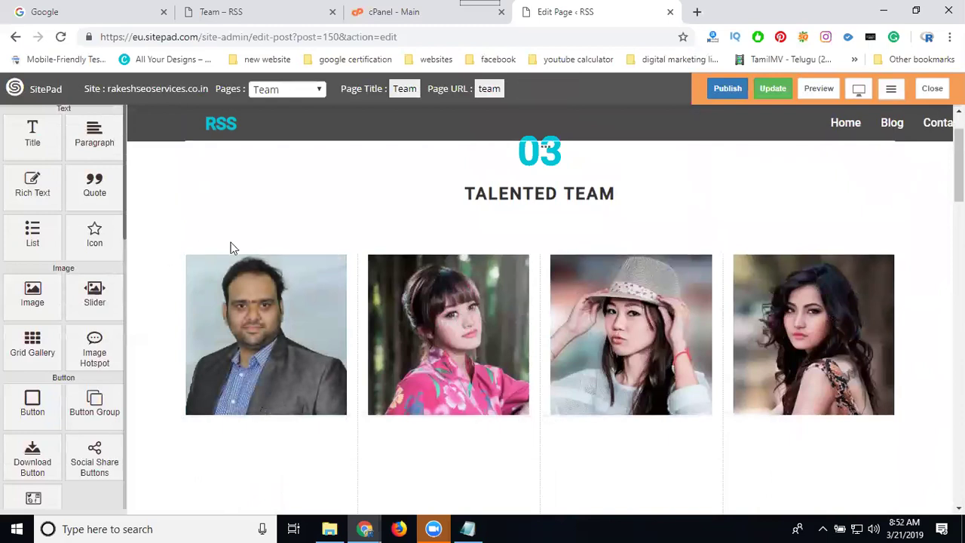
{"action": "scroll", "coordinate": [249, 264], "scroll_direction": "down", "scroll_amount": 2}
{"action": "scroll", "coordinate": [264, 281], "scroll_direction": "down", "scroll_amount": 1}
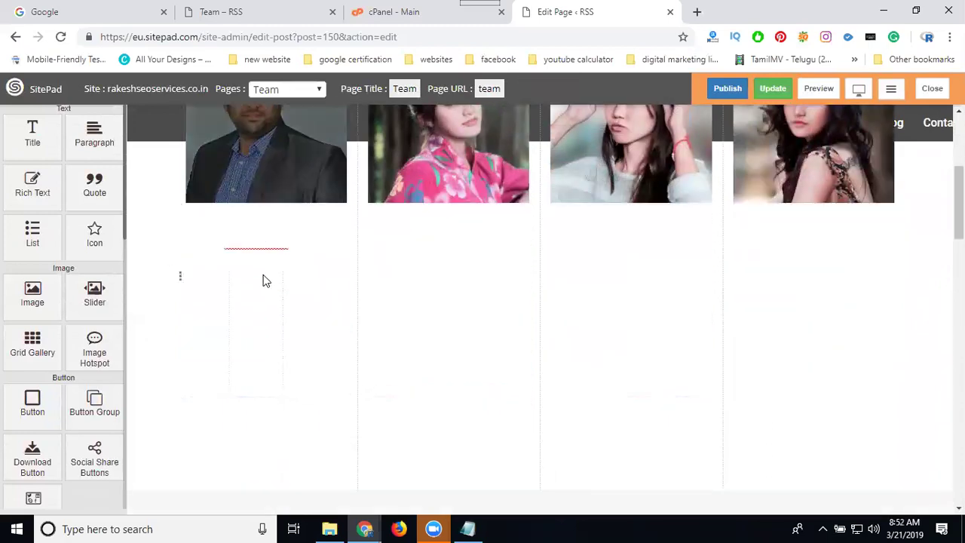
{"action": "key", "text": "BackSpace"}
{"action": "key", "text": "BackSpace"}
{"action": "key", "text": "BackSpace"}
{"action": "key", "text": "BackSpace"}
Type CEO before Senior Designer and delete the old title so the caption reads CEO.
{"action": "triple_click", "coordinate": [258, 267]}
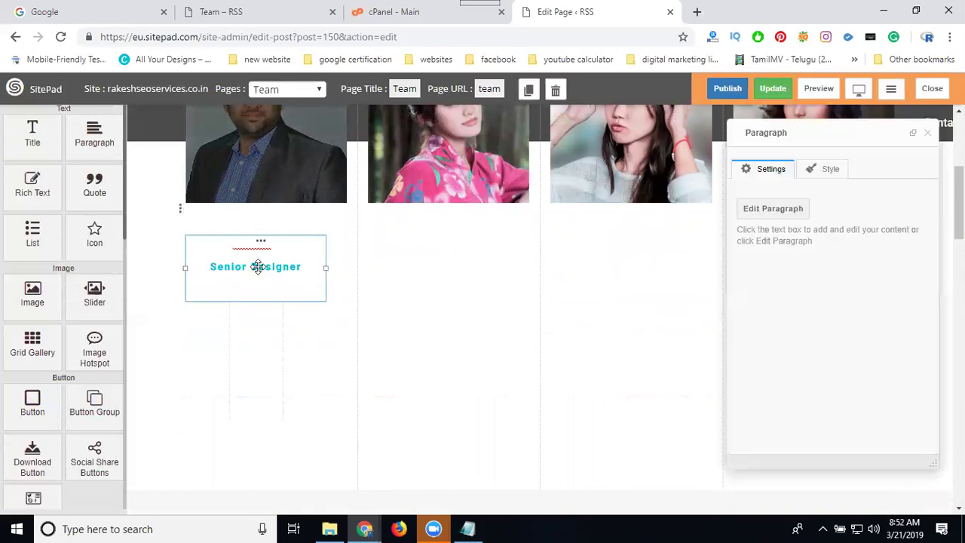
{"action": "left_click", "coordinate": [257, 267]}
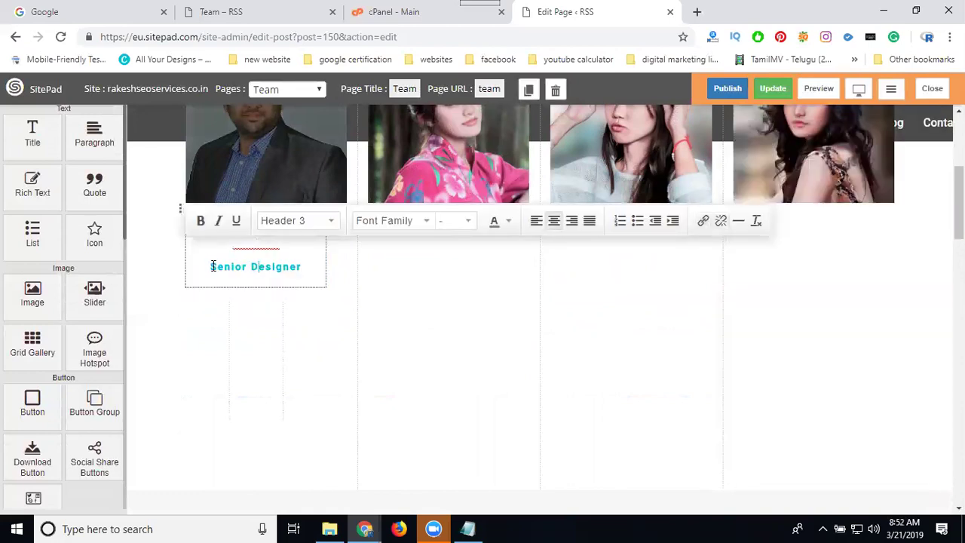
{"action": "left_click", "coordinate": [212, 266]}
{"action": "type", "text": "c"}
{"action": "key", "text": "BackSpace"}
{"action": "type", "text": "CEO"}
{"action": "key", "text": "Delete"}
{"action": "key", "text": "Delete"}
{"action": "key", "text": "Delete"}
{"action": "key", "text": "Delete"}
{"action": "key", "text": "Delete"}
{"action": "key", "text": "Delete"}
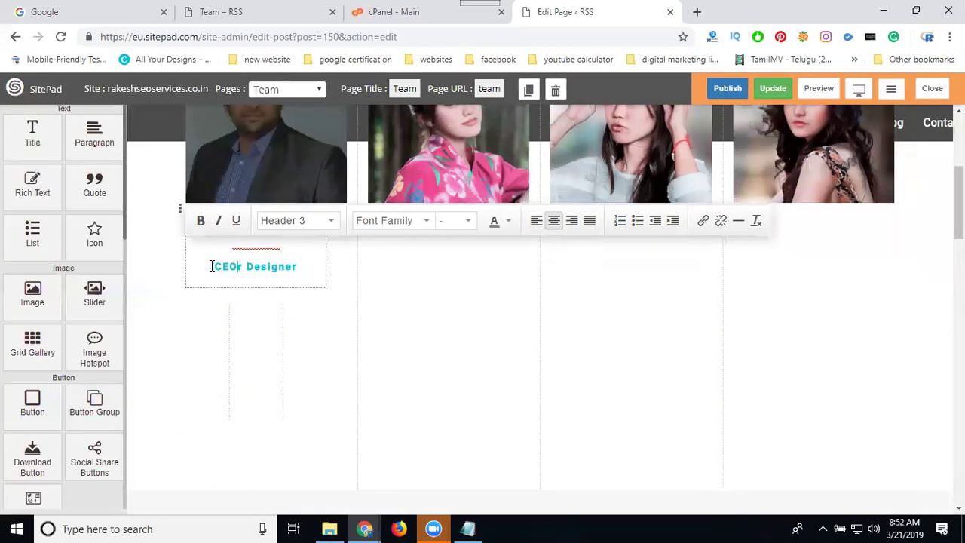
{"action": "key", "text": "Delete"}
{"action": "key", "text": "Delete"}
{"action": "key", "text": "Delete"}
{"action": "key", "text": "Delete"}
{"action": "key", "text": "Delete"}
{"action": "key", "text": "Delete"}
{"action": "key", "text": "Delete"}
{"action": "key", "text": "Delete"}
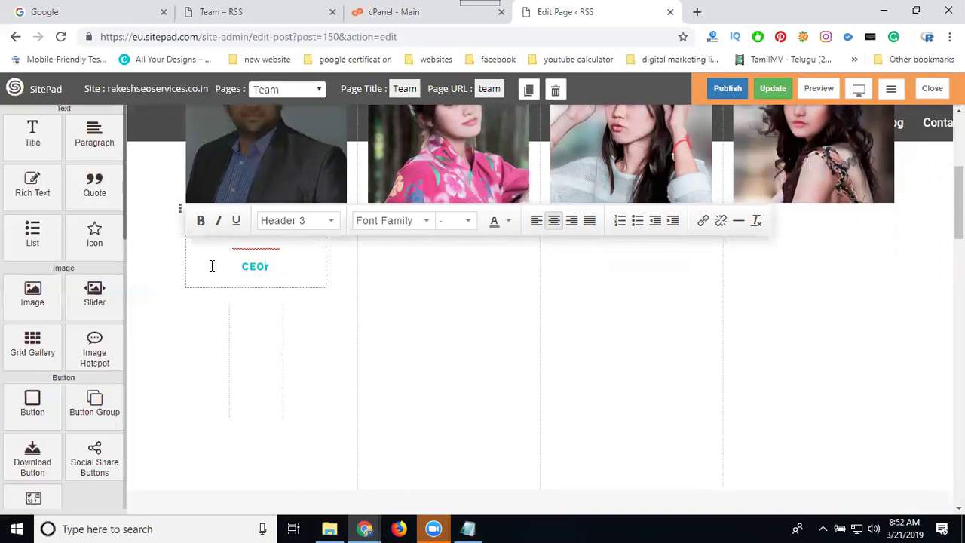
{"action": "key", "text": "Delete"}
{"action": "left_click", "coordinate": [439, 267]}
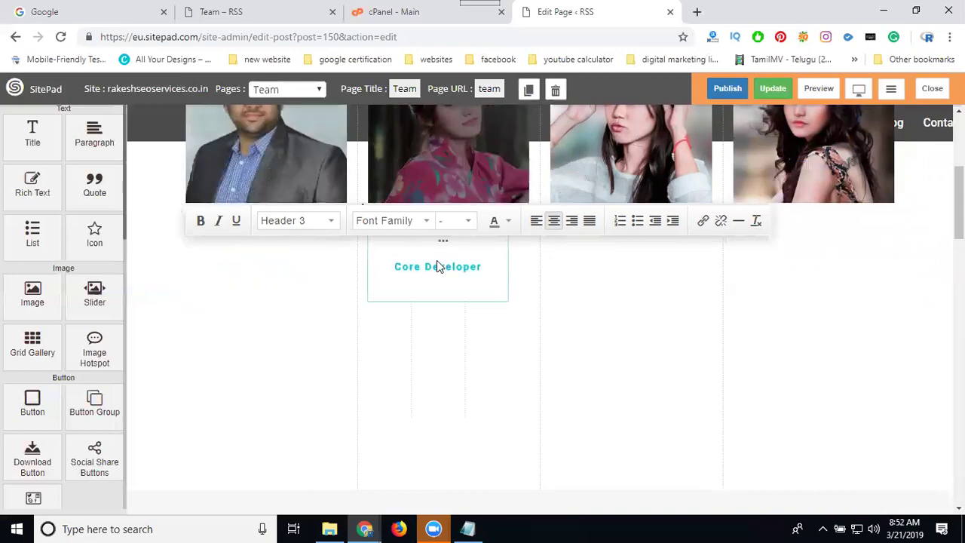
Publish only the current Team page, then dismiss the completion message once it reaches 100%.
{"action": "left_click", "coordinate": [724, 89]}
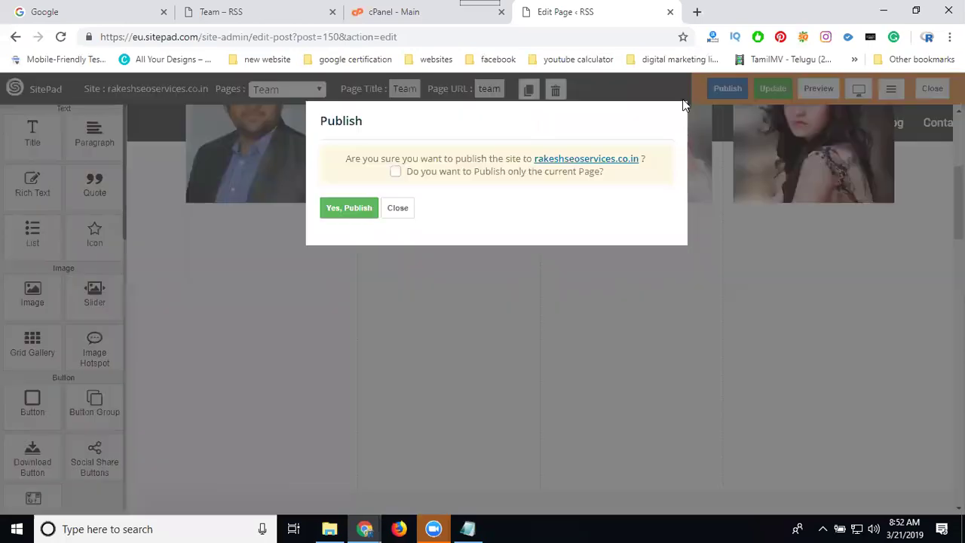
{"action": "left_click", "coordinate": [395, 172]}
{"action": "left_click", "coordinate": [355, 207]}
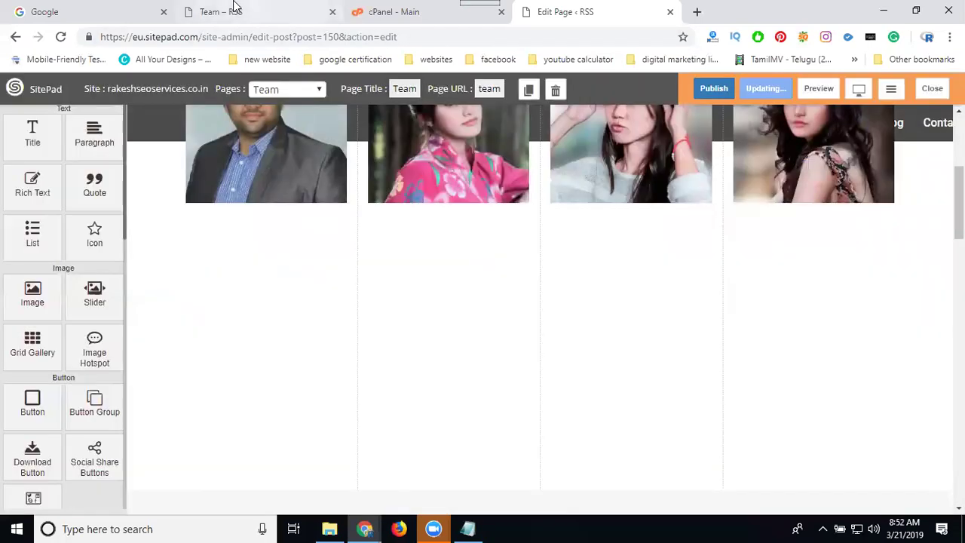
{"action": "left_click", "coordinate": [234, 9]}
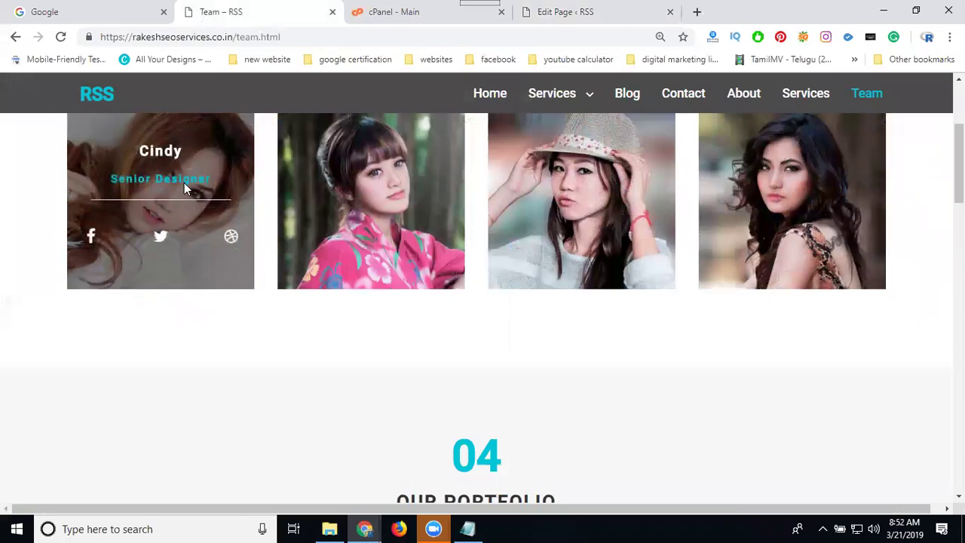
{"action": "left_click", "coordinate": [549, 14]}
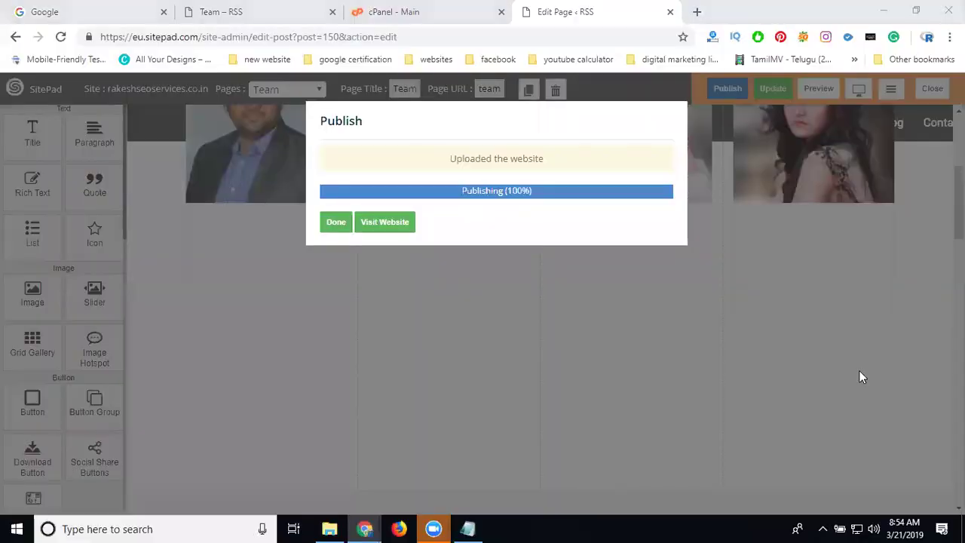
{"action": "left_click", "coordinate": [322, 224]}
Reload the live Team page to check the new first team photo.
{"action": "left_click", "coordinate": [221, 9]}
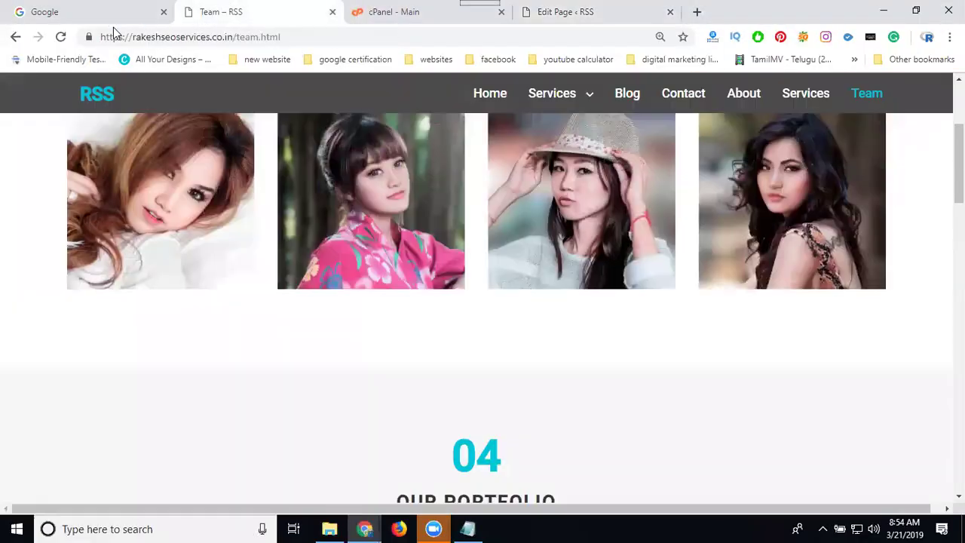
{"action": "left_click", "coordinate": [61, 37]}
{"action": "mouse_move", "coordinate": [190, 188]}
{"action": "scroll", "coordinate": [185, 200], "scroll_direction": "up", "scroll_amount": 1}
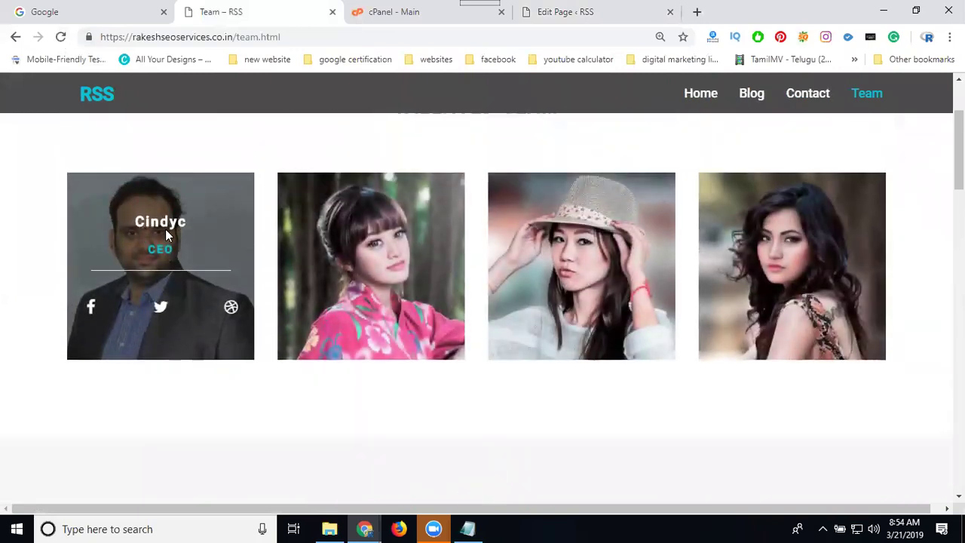
Back in the editor, reopen the first team photo's settings and scroll through them.
{"action": "left_click", "coordinate": [562, 11]}
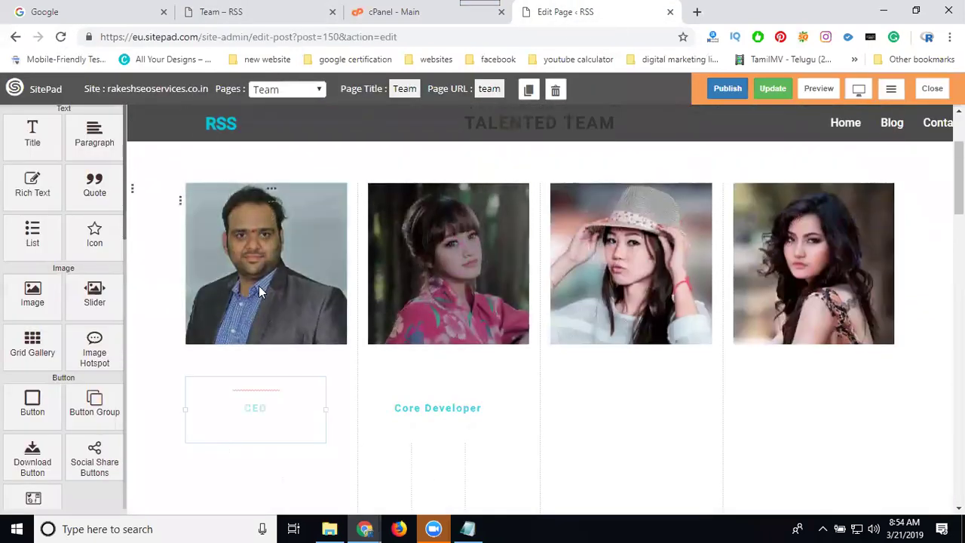
{"action": "left_click", "coordinate": [257, 284]}
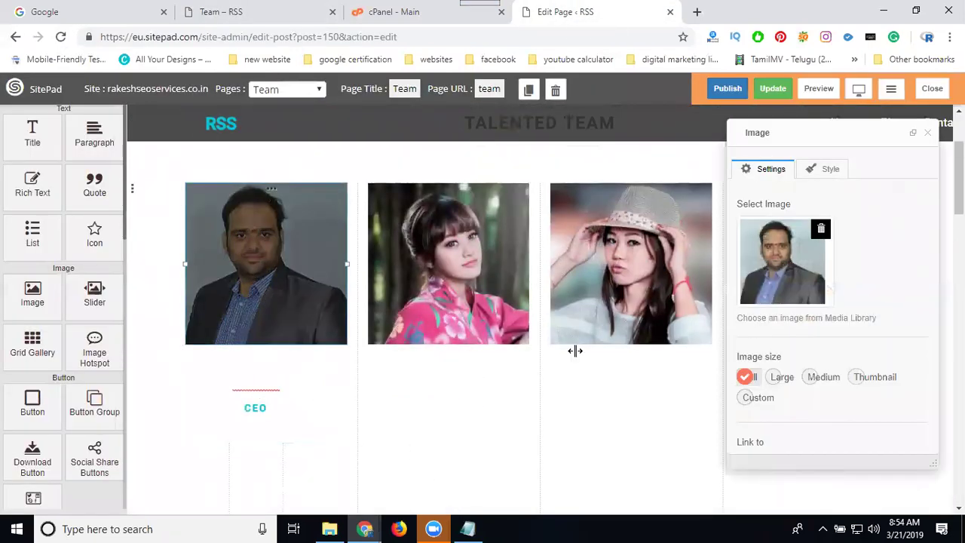
{"action": "scroll", "coordinate": [763, 281], "scroll_direction": "down", "scroll_amount": 2}
{"action": "scroll", "coordinate": [764, 282], "scroll_direction": "down", "scroll_amount": 1}
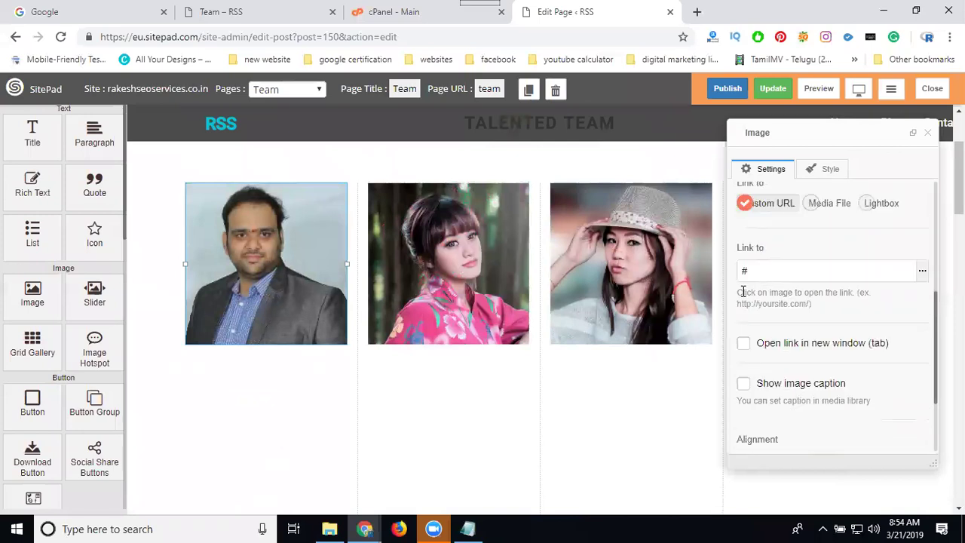
{"action": "scroll", "coordinate": [280, 297], "scroll_direction": "down", "scroll_amount": 3}
{"action": "scroll", "coordinate": [282, 302], "scroll_direction": "down", "scroll_amount": 4}
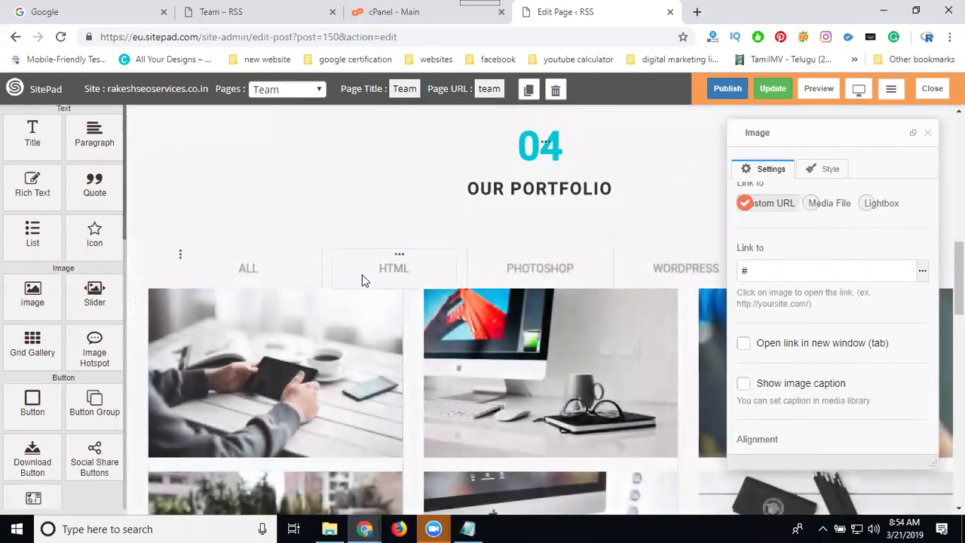
On the live page, try the HTML, PHOTOSHOP, WORDPRESS and MOBILE filters, then scroll past the pricing plans to the footer.
{"action": "left_click", "coordinate": [254, 12]}
{"action": "scroll", "coordinate": [382, 245], "scroll_direction": "down", "scroll_amount": 1}
{"action": "scroll", "coordinate": [382, 245], "scroll_direction": "down", "scroll_amount": 5}
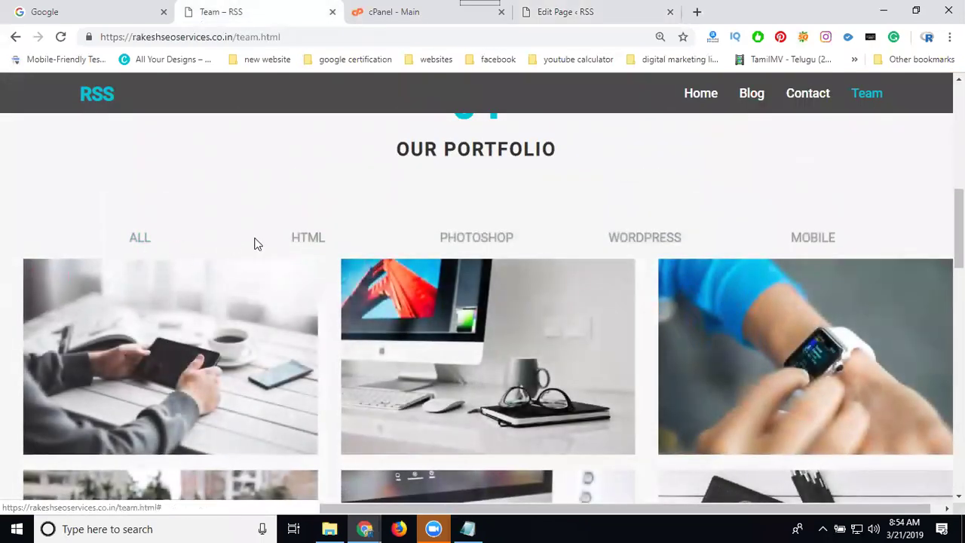
{"action": "left_click", "coordinate": [309, 246]}
{"action": "left_click", "coordinate": [446, 245]}
{"action": "left_click", "coordinate": [633, 242]}
{"action": "left_click", "coordinate": [802, 241]}
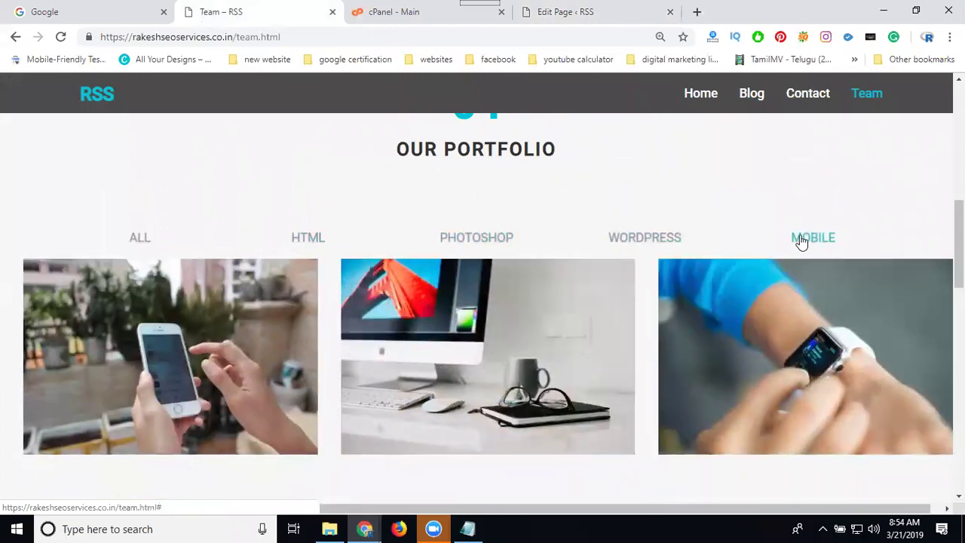
{"action": "scroll", "coordinate": [294, 349], "scroll_direction": "down", "scroll_amount": 3}
{"action": "scroll", "coordinate": [609, 290], "scroll_direction": "down", "scroll_amount": 3}
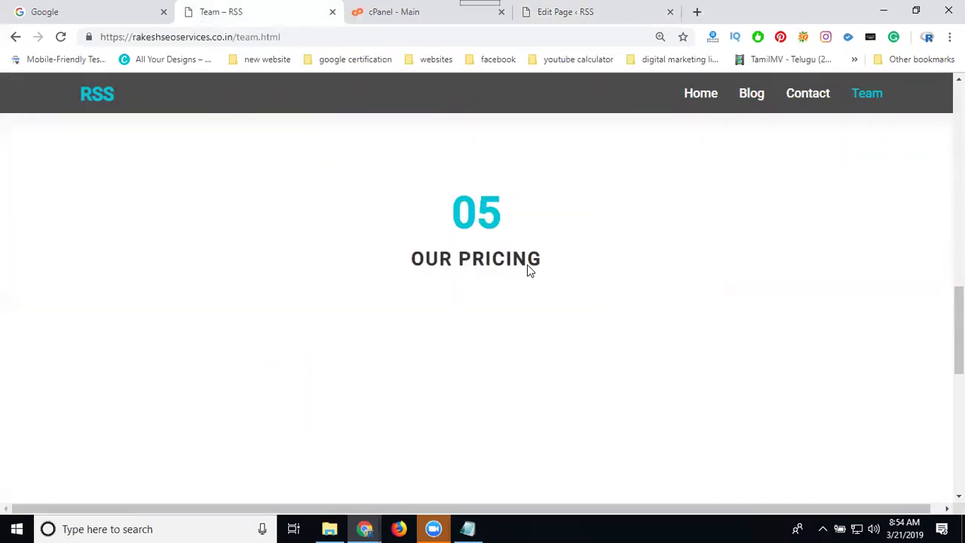
{"action": "scroll", "coordinate": [489, 261], "scroll_direction": "down", "scroll_amount": 3}
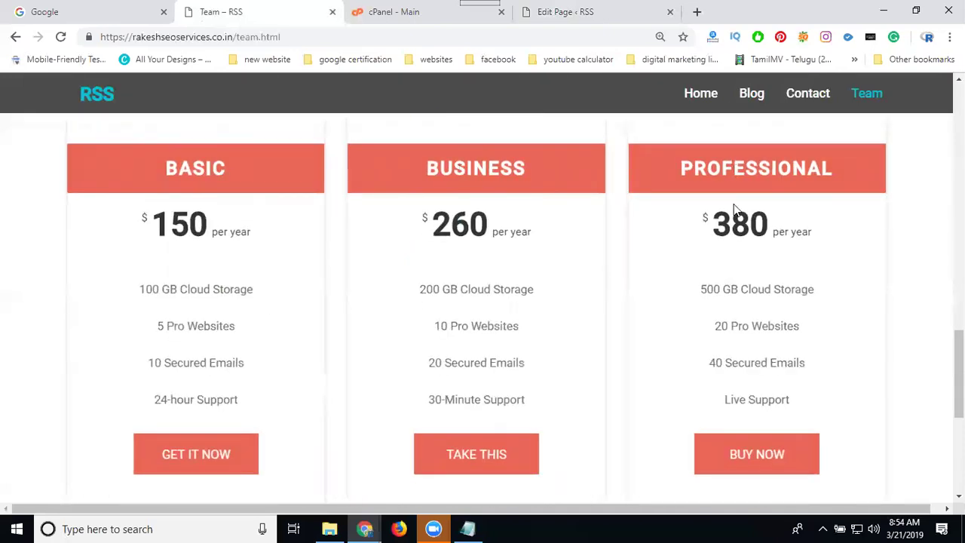
{"action": "scroll", "coordinate": [731, 239], "scroll_direction": "down", "scroll_amount": 3}
{"action": "scroll", "coordinate": [731, 249], "scroll_direction": "down", "scroll_amount": 2}
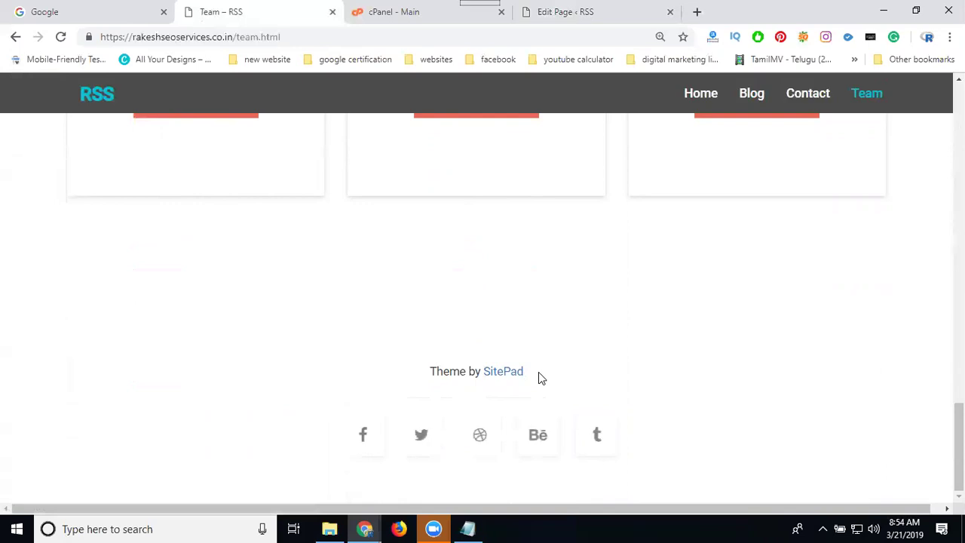
Return to the editor, close it, and reopen Team from the All Pages list.
{"action": "left_click", "coordinate": [573, 12]}
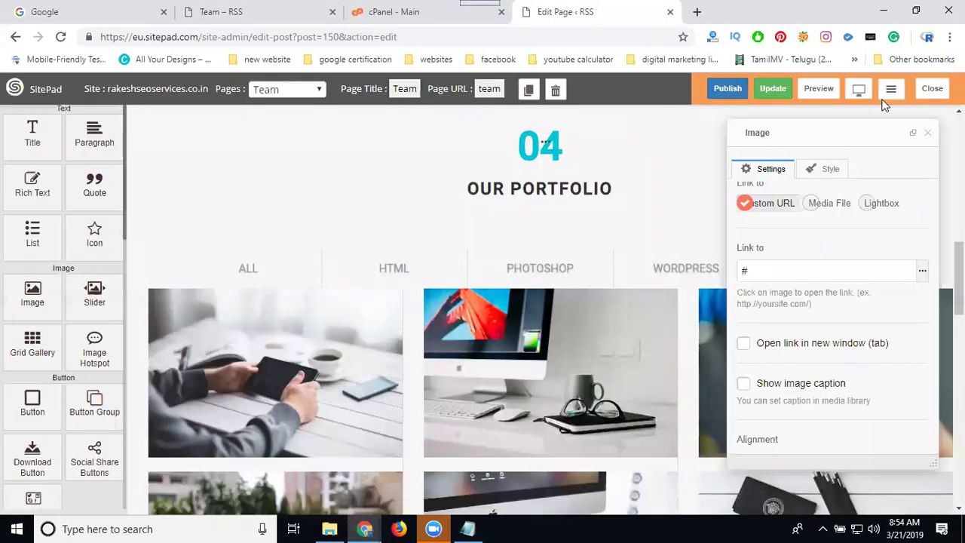
{"action": "left_click", "coordinate": [929, 92]}
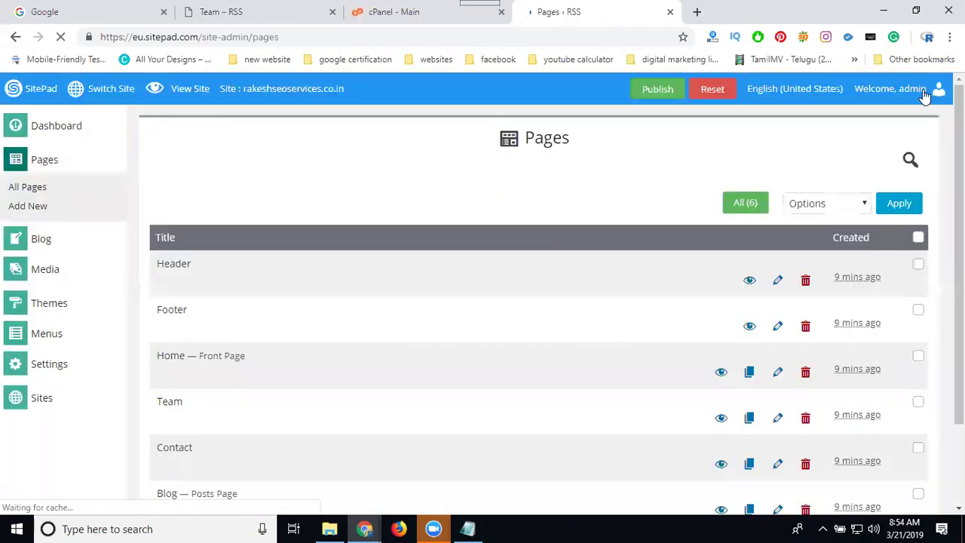
{"action": "scroll", "coordinate": [209, 260], "scroll_direction": "down", "scroll_amount": 3}
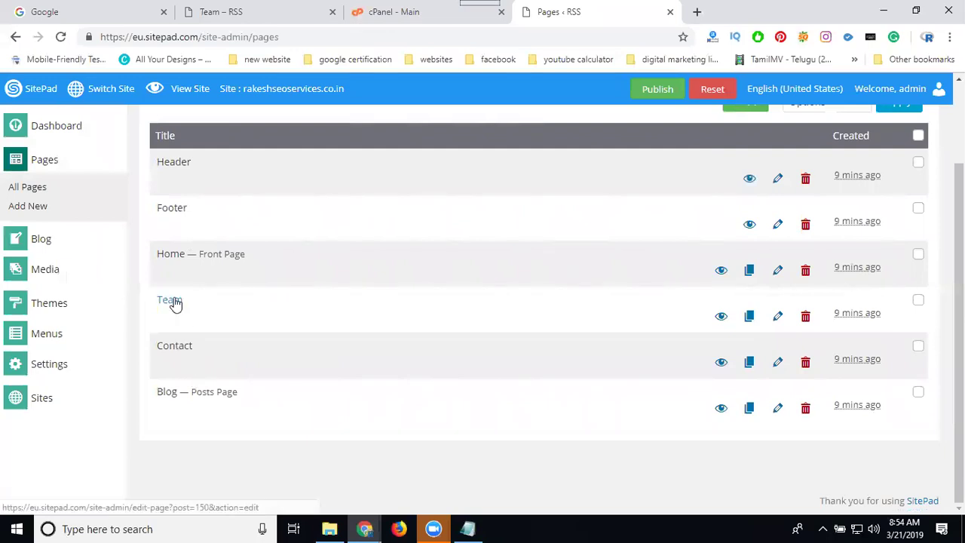
{"action": "left_click", "coordinate": [778, 318]}
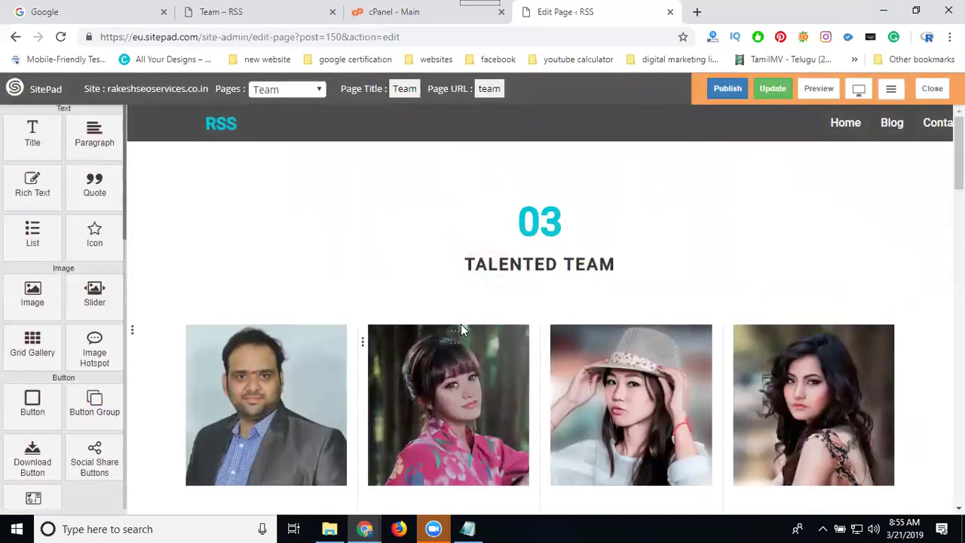
{"action": "scroll", "coordinate": [457, 328], "scroll_direction": "down", "scroll_amount": 2}
{"action": "scroll", "coordinate": [455, 330], "scroll_direction": "down", "scroll_amount": 1}
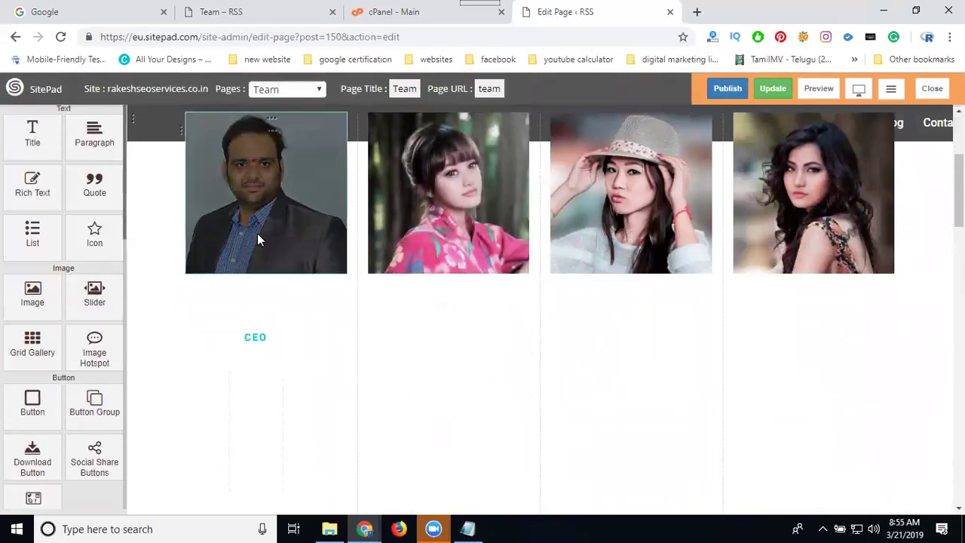
{"action": "left_click", "coordinate": [258, 236]}
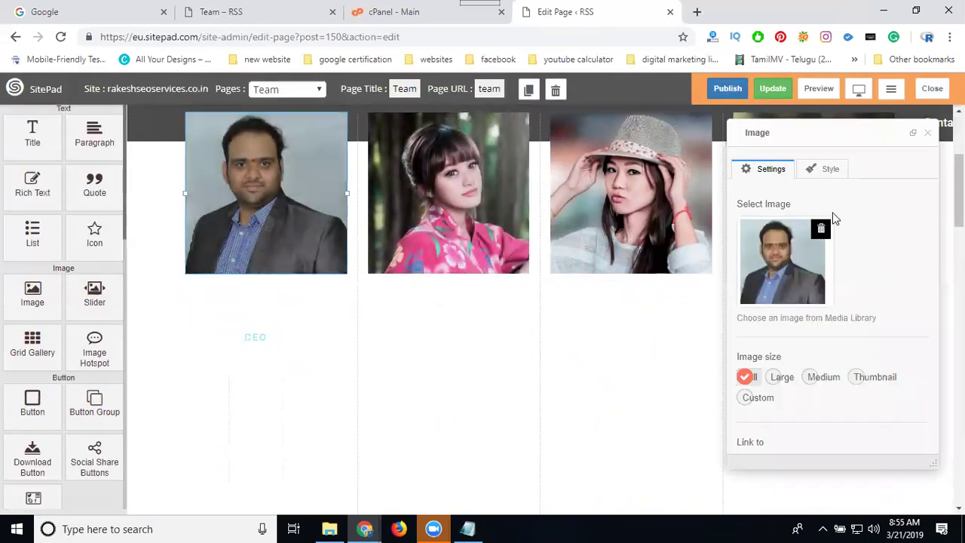
{"action": "scroll", "coordinate": [873, 245], "scroll_direction": "down", "scroll_amount": 5}
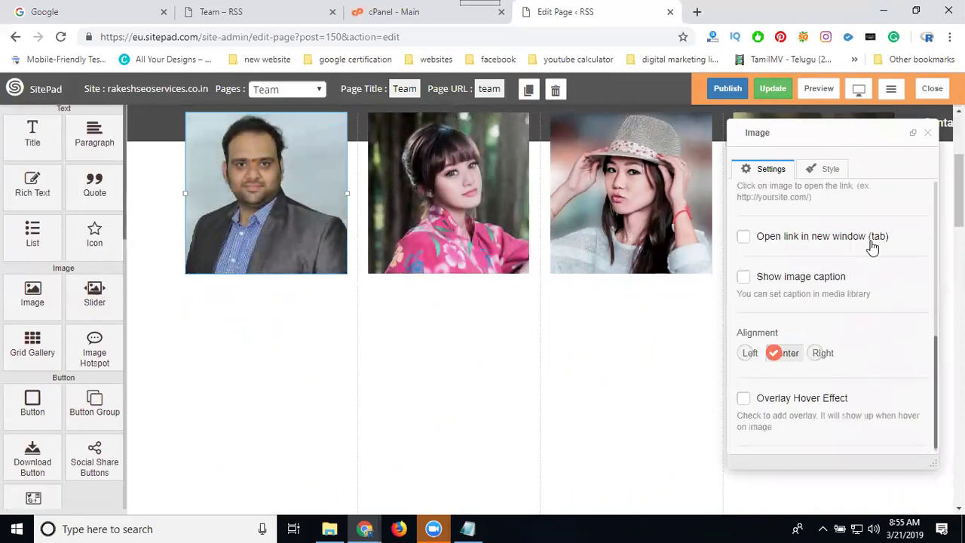
{"action": "scroll", "coordinate": [873, 245], "scroll_direction": "up", "scroll_amount": 3}
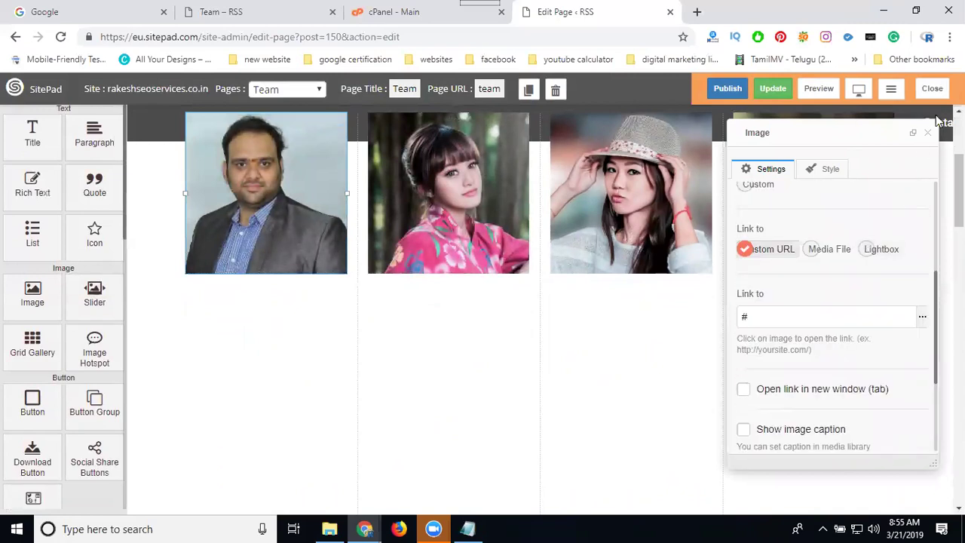
{"action": "left_click", "coordinate": [929, 135]}
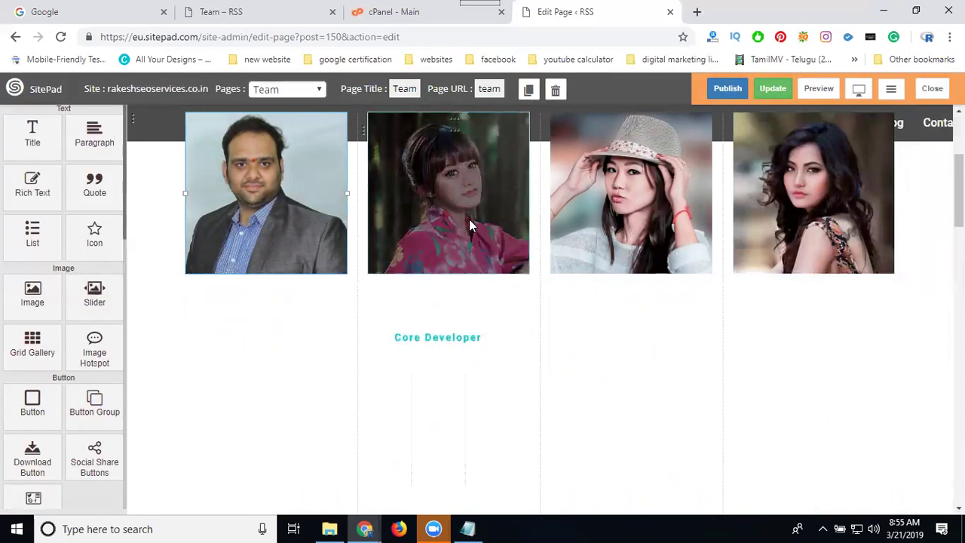
{"action": "left_click", "coordinate": [451, 322]}
{"action": "left_click", "coordinate": [451, 323]}
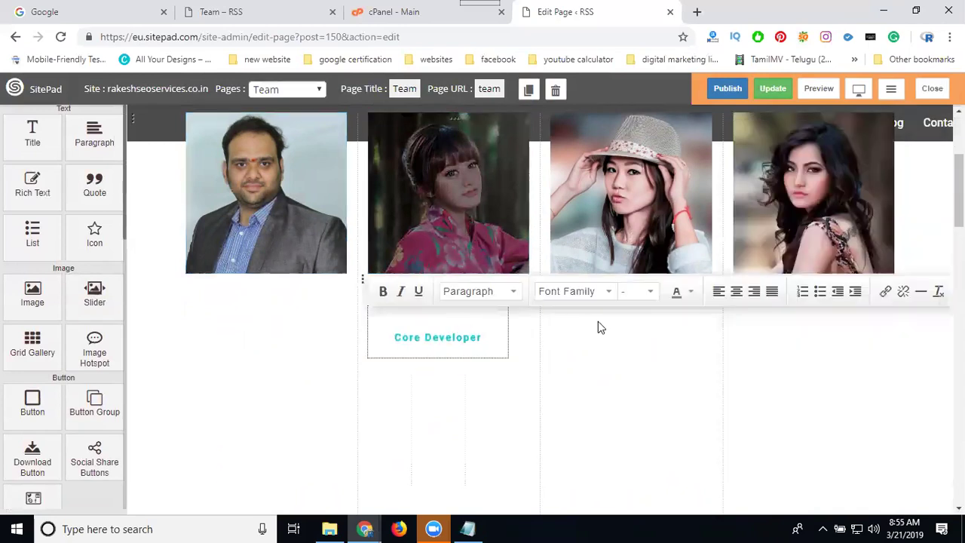
{"action": "left_click", "coordinate": [796, 220]}
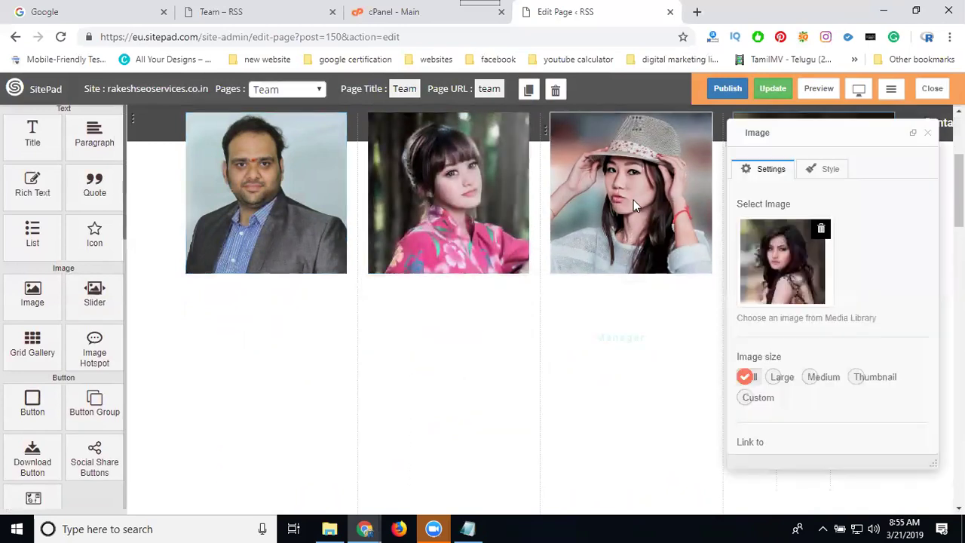
{"action": "left_click", "coordinate": [633, 200]}
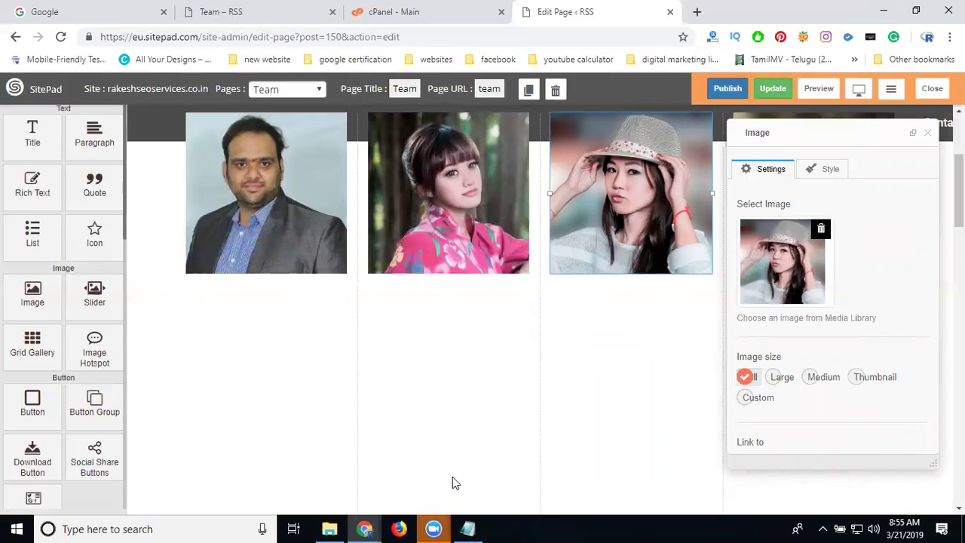
Switch to the 'cPanel - Main' browser tab with its SitePad themes section.
{"action": "key", "text": "ctrl+shift+Tab"}
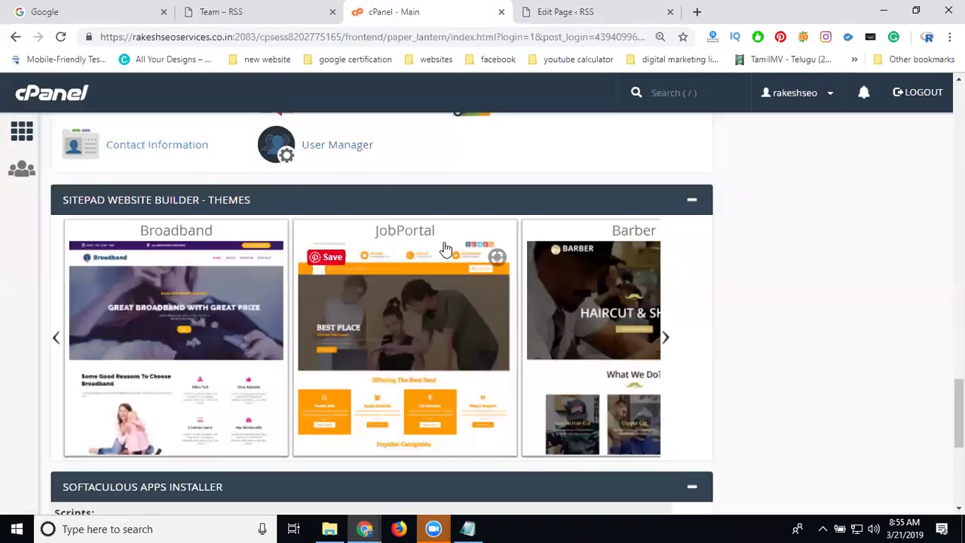